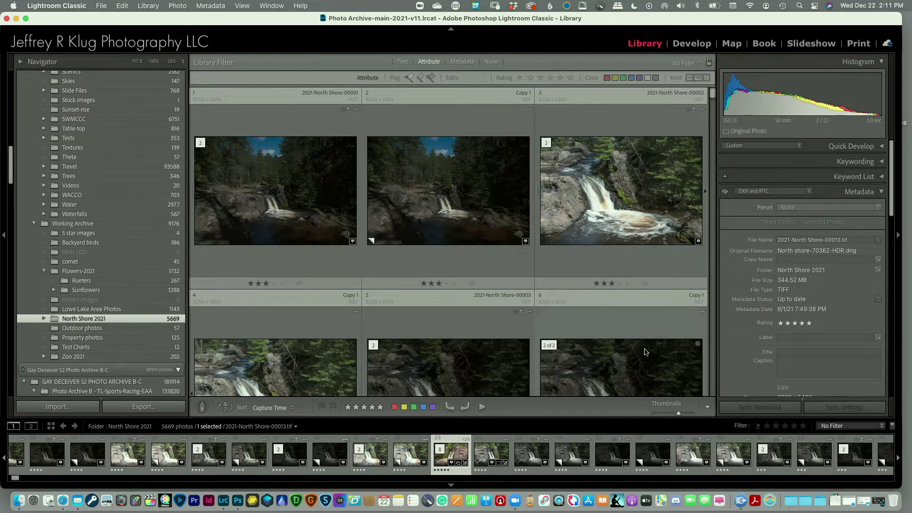
# - Filter the North Shore 2021 folder to show only five-star photos
pyautogui.click(803, 426)
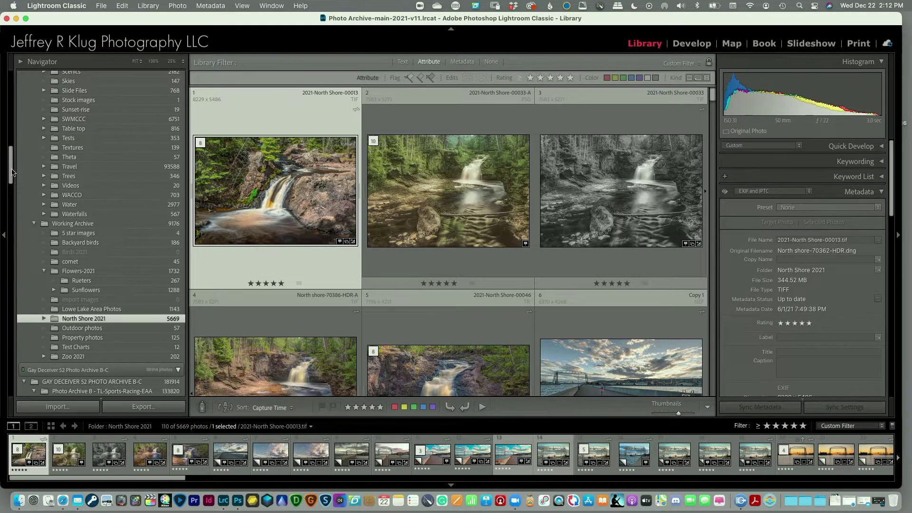
# - Create a collection named "North Shore Video 2021" and set it as the target collection
pyautogui.moveTo(11, 172); pyautogui.dragTo(21, 237)
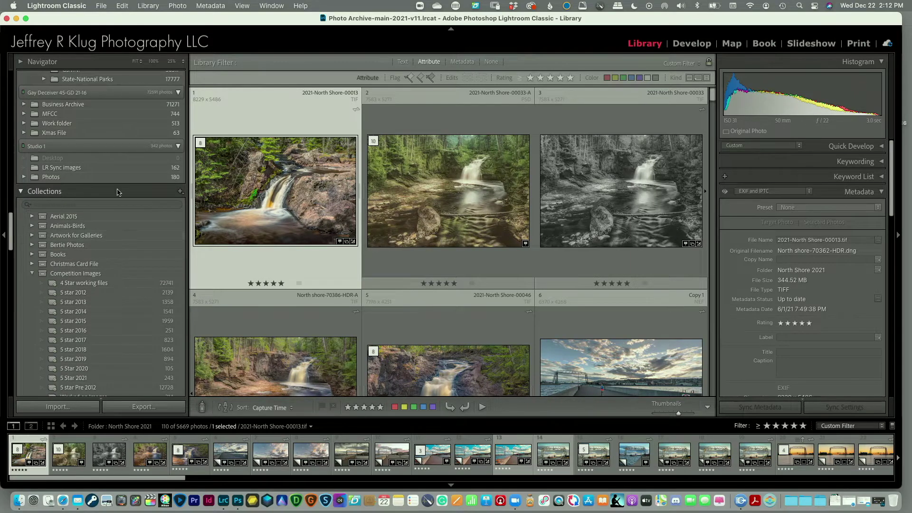
pyautogui.click(180, 193)
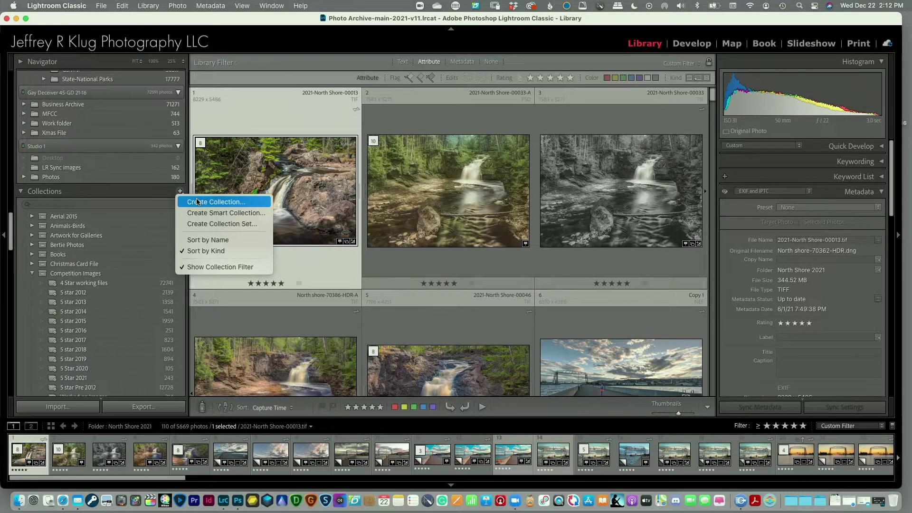
pyautogui.click(197, 202)
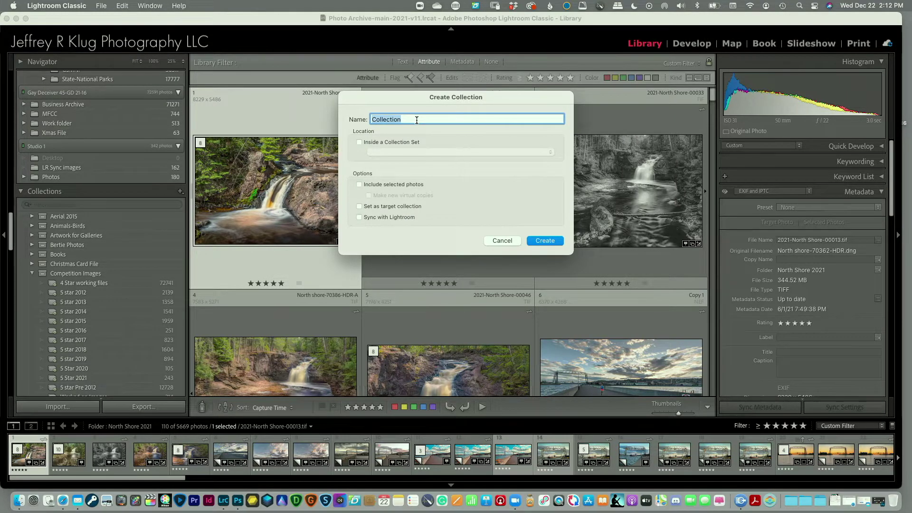
pyautogui.write('North Shore Video 2021')
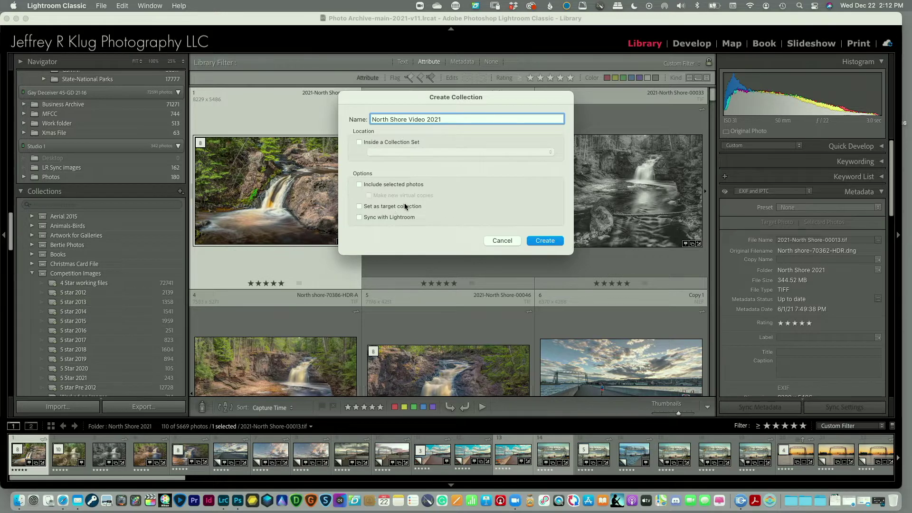
pyautogui.click(359, 207)
pyautogui.click(360, 207)
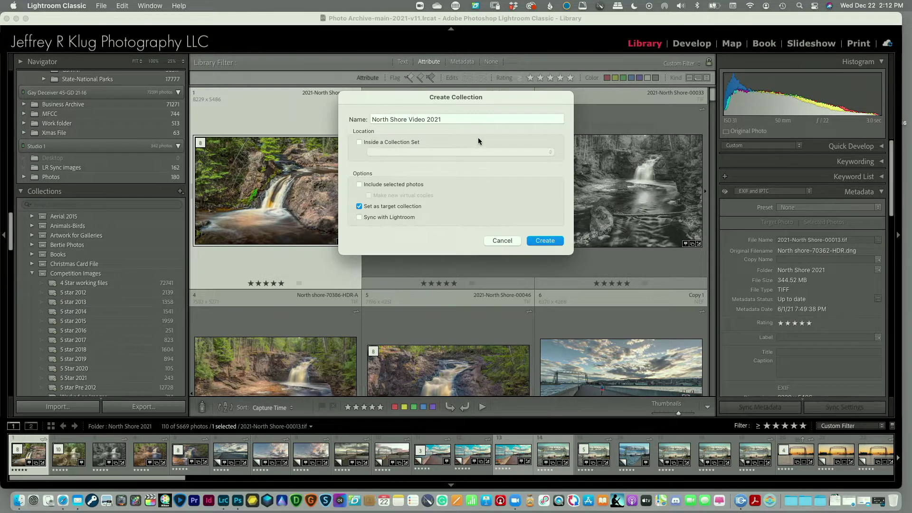
pyautogui.click(551, 240)
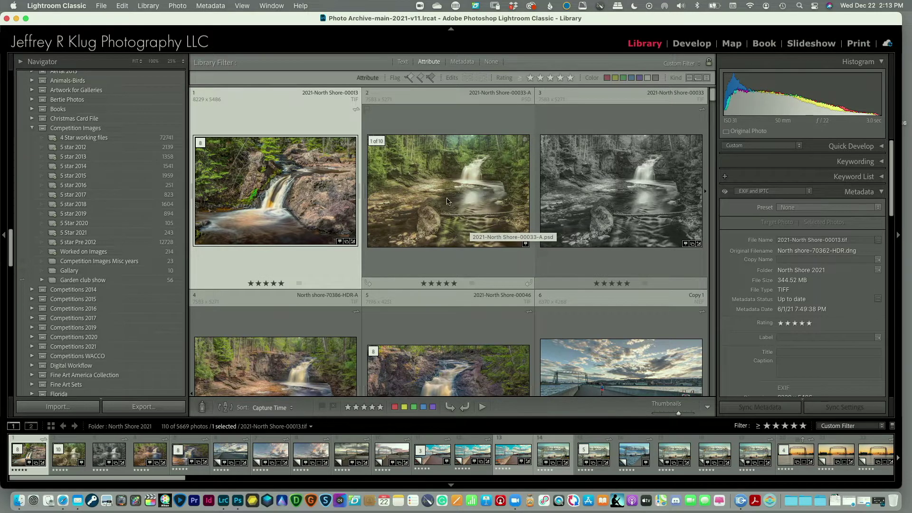
# - Add the waterfall photos 2021-North Shore-00033-A.psd and 2021-North Shore-00046.tif to the target collection
pyautogui.click(457, 257)
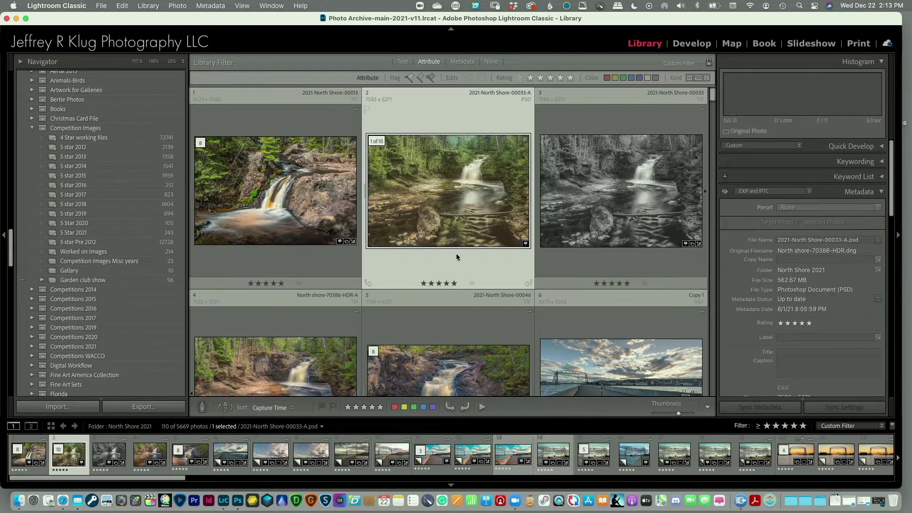
pyautogui.hotkey('shift', 'b')
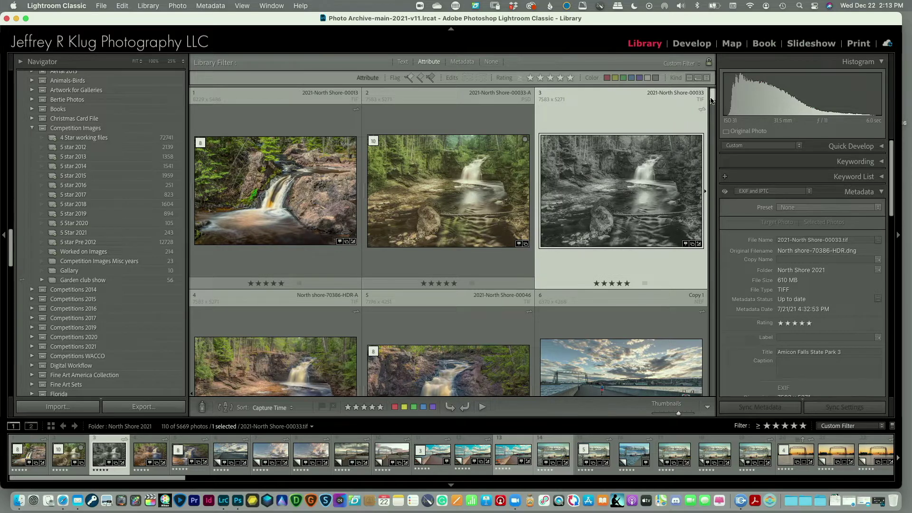
pyautogui.moveTo(711, 100); pyautogui.dragTo(717, 107)
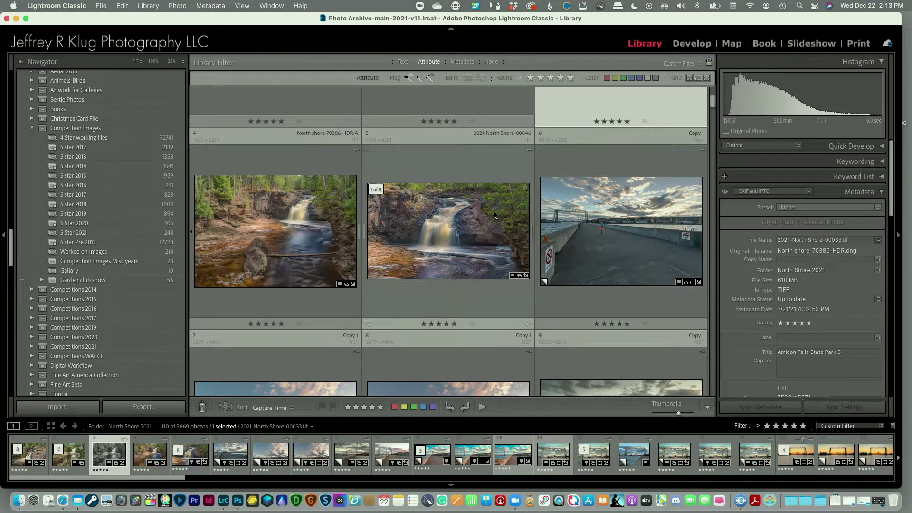
pyautogui.click(472, 245)
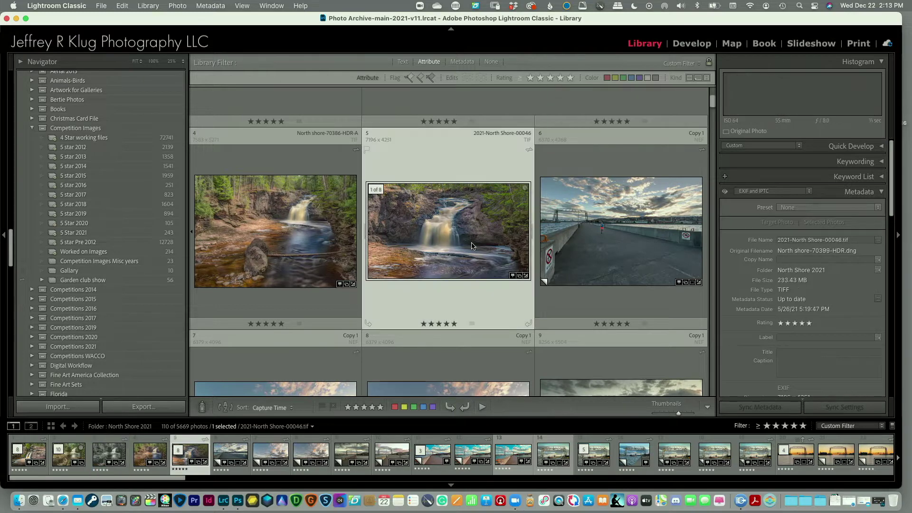
pyautogui.press('Right')
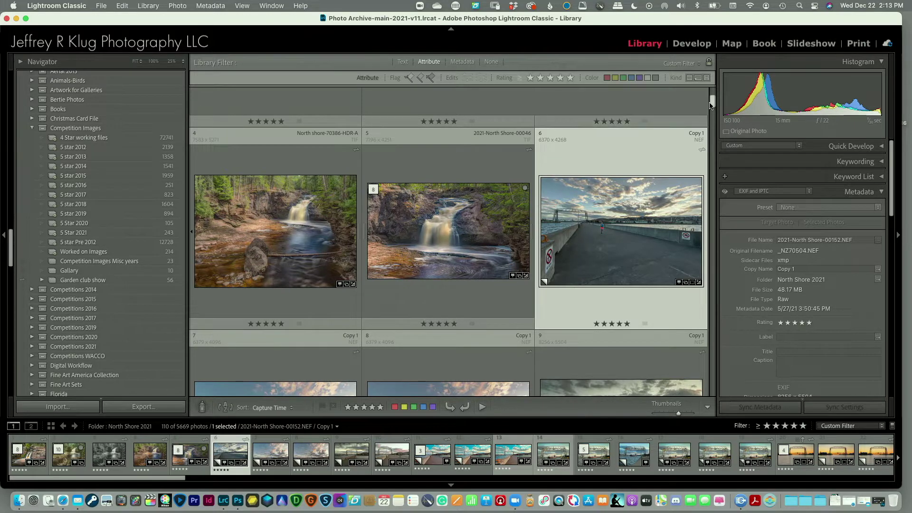
# - Add the second copy of the cloudy pier sunset, 2021-North Shore-00181.NEF, to the target collection
pyautogui.moveTo(713, 106); pyautogui.dragTo(714, 113)
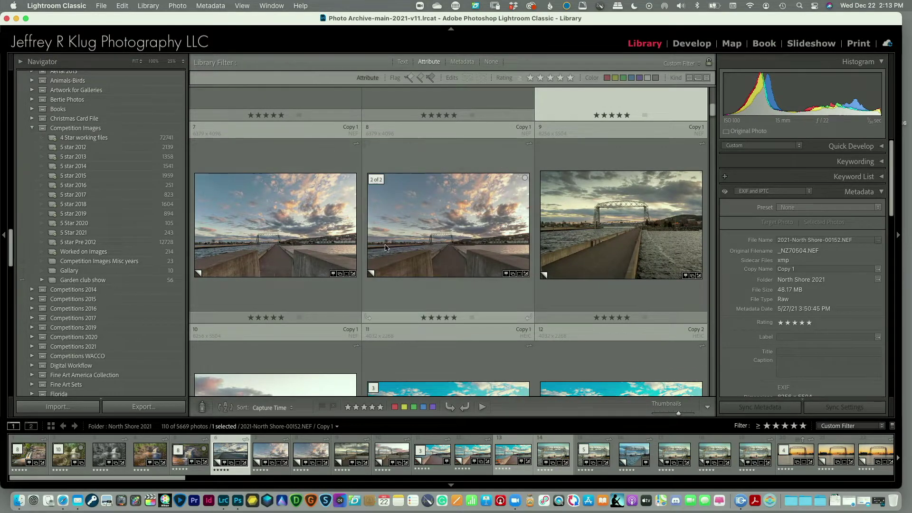
pyautogui.click(434, 256)
pyautogui.press('Right')
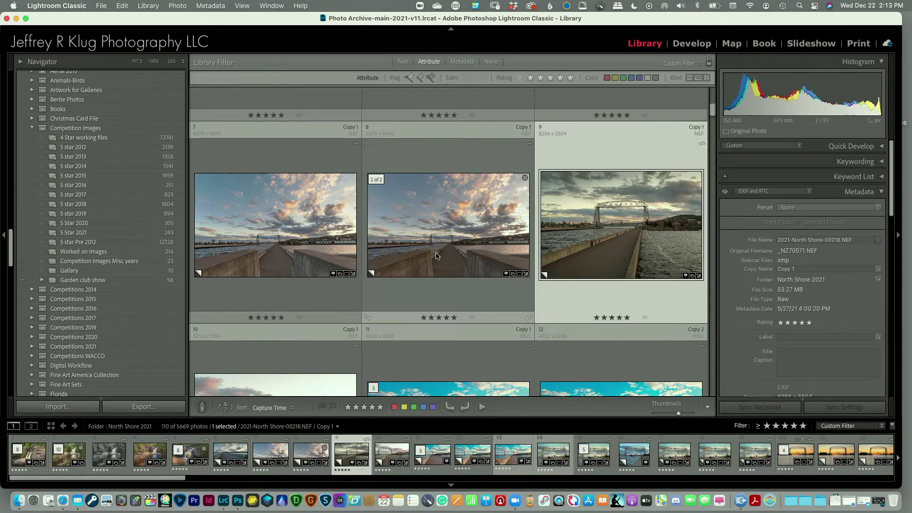
# - Skip the other pier shots and add the lift bridge ship photo 2021-North Shore-00332-2.heic to the target collection
pyautogui.press('Right')
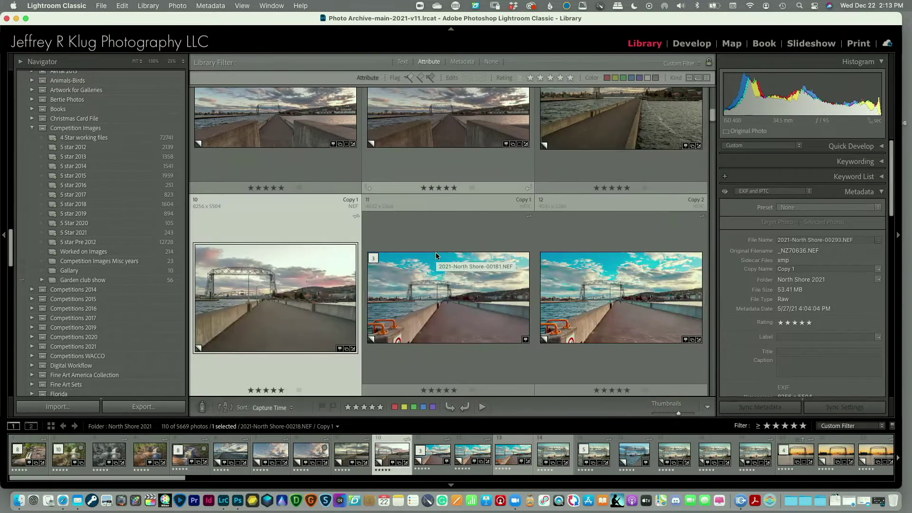
pyautogui.press('Right')
pyautogui.press('Right')
pyautogui.press('Right')
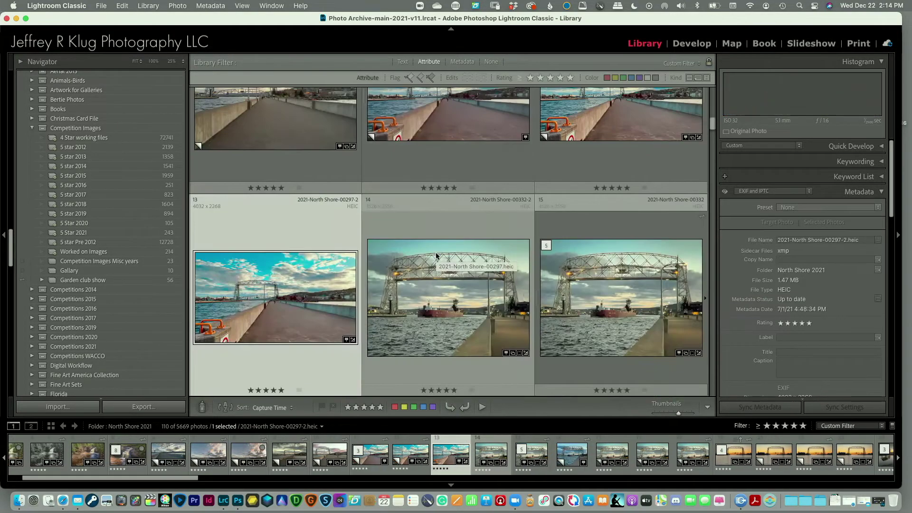
pyautogui.press('Right')
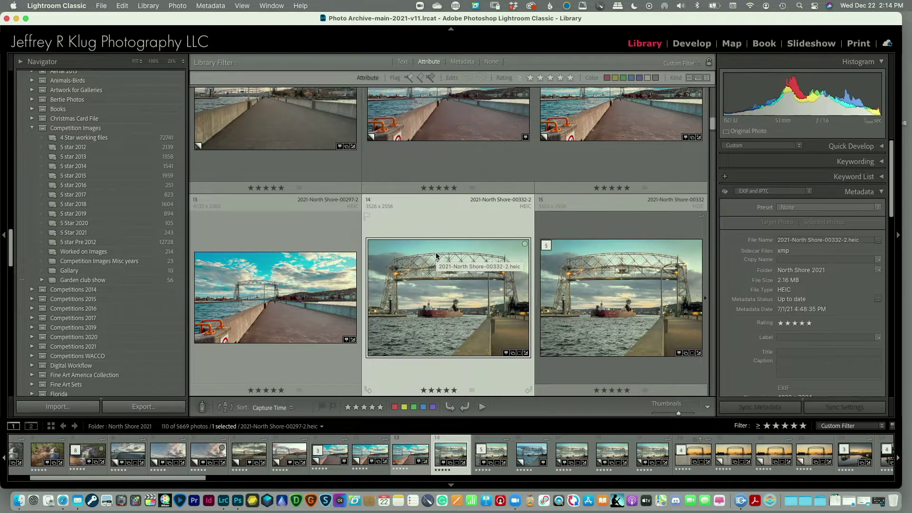
pyautogui.press('b')
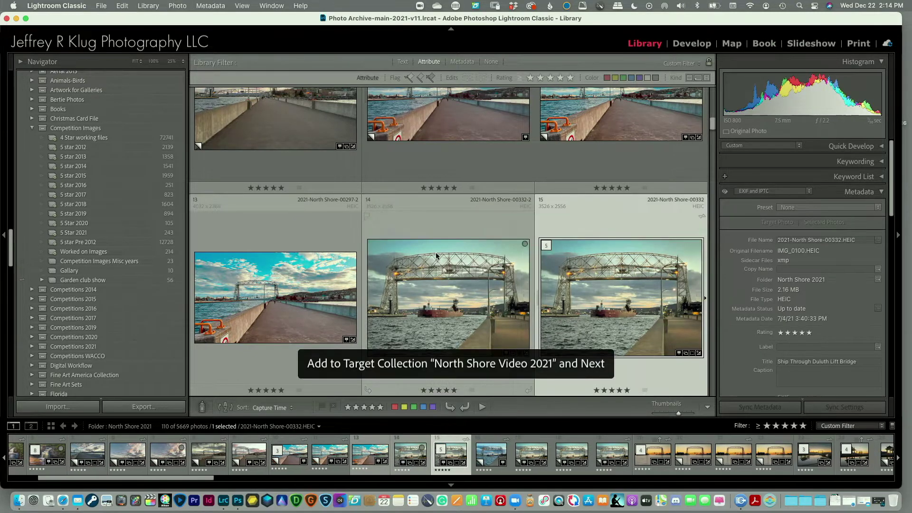
# - Pass over the ship photo duplicates and add the bridge sunrise 2021-North Shore-00345.NEF to the target collection
pyautogui.press('Right')
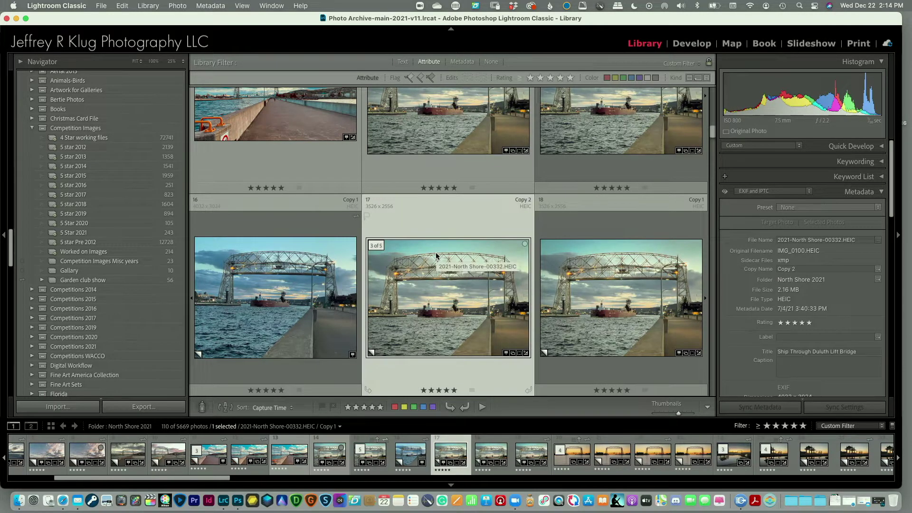
pyautogui.press('Right')
pyautogui.press('Right')
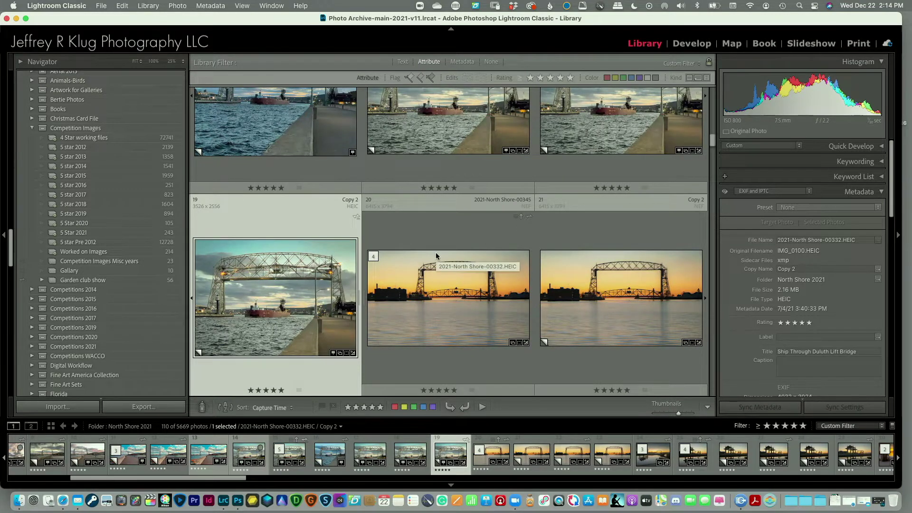
pyautogui.press('Right')
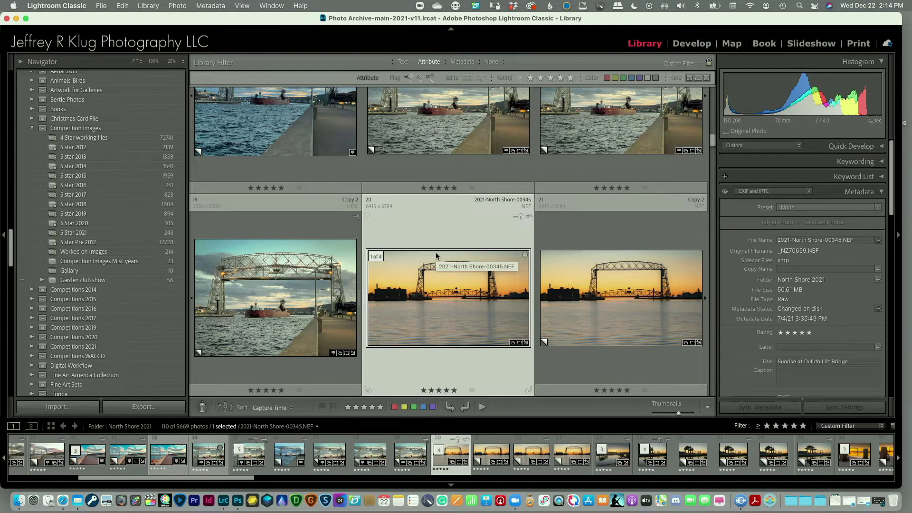
pyautogui.press('b')
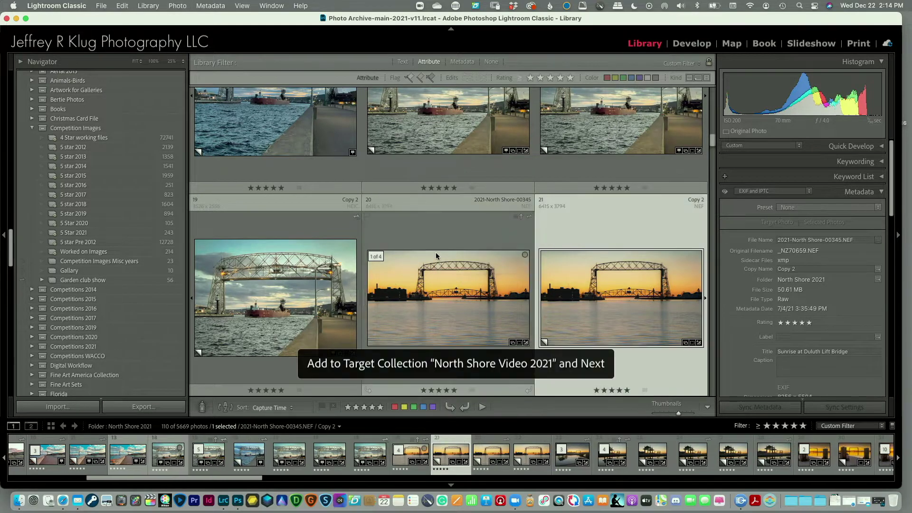
# - Add the pagoda and lift bridge sunrise photo 2021-North Shore-00397.NEF to the target collection
pyautogui.press('Right')
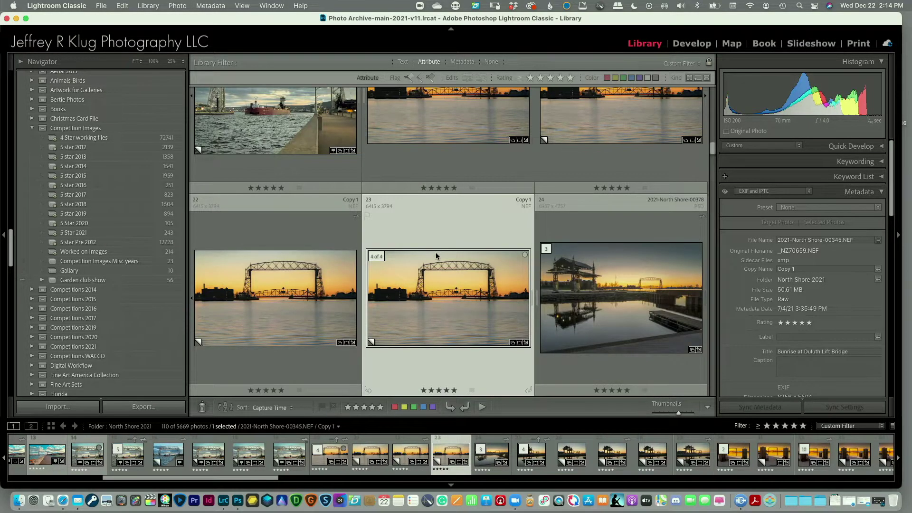
pyautogui.press('Right')
pyautogui.press('Right')
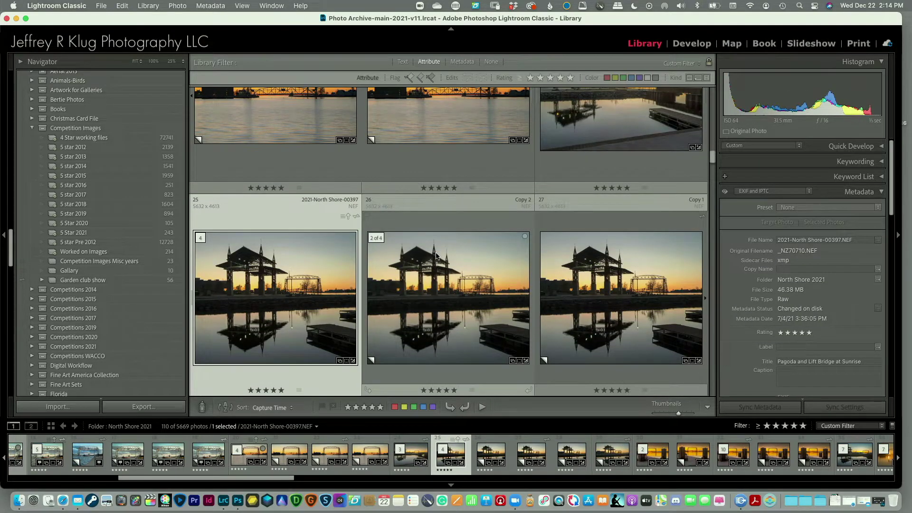
pyautogui.press('b')
# - Skip the pagoda copies and add the golden bridge sunrise 2021-North Shore-00451-A.psd to the target collection
pyautogui.press('b')
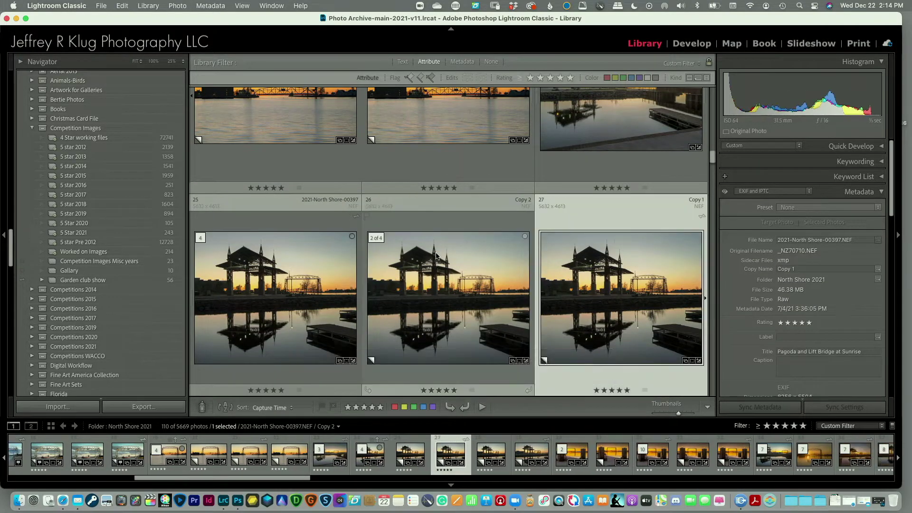
pyautogui.press('b')
pyautogui.press('b')
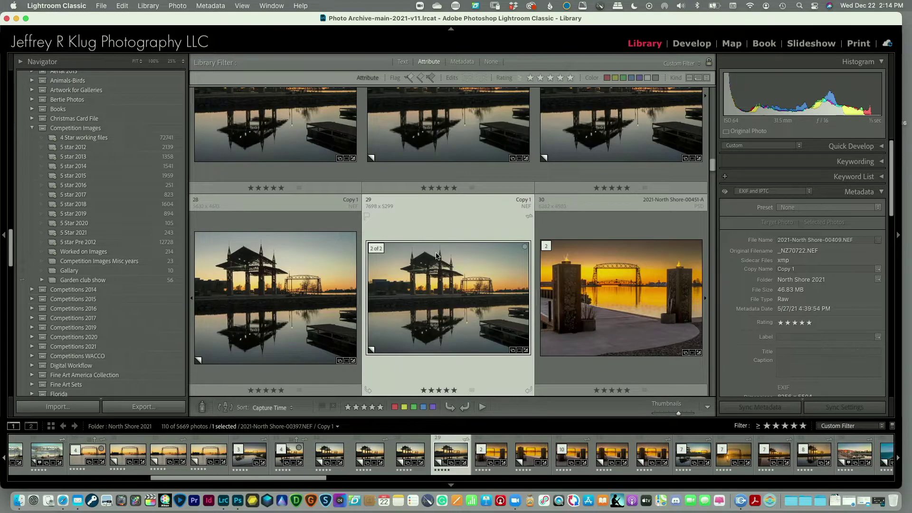
pyautogui.press('b')
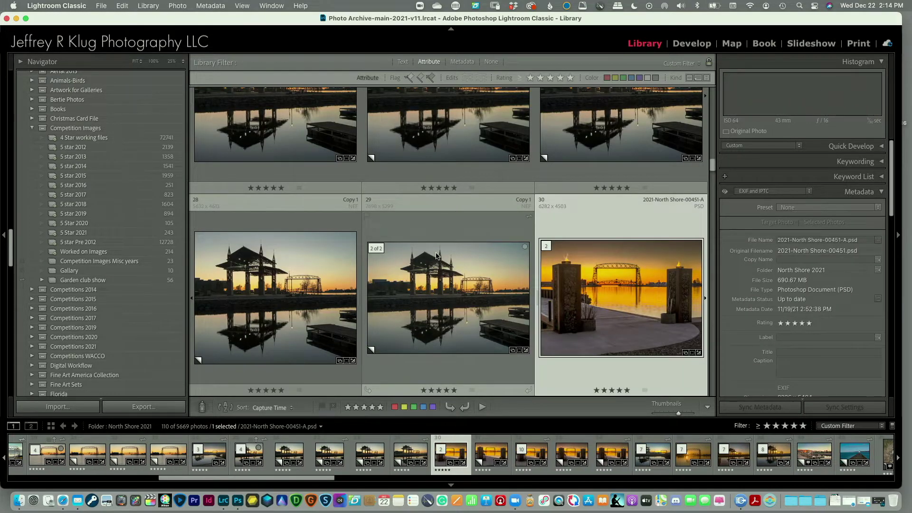
pyautogui.press('b')
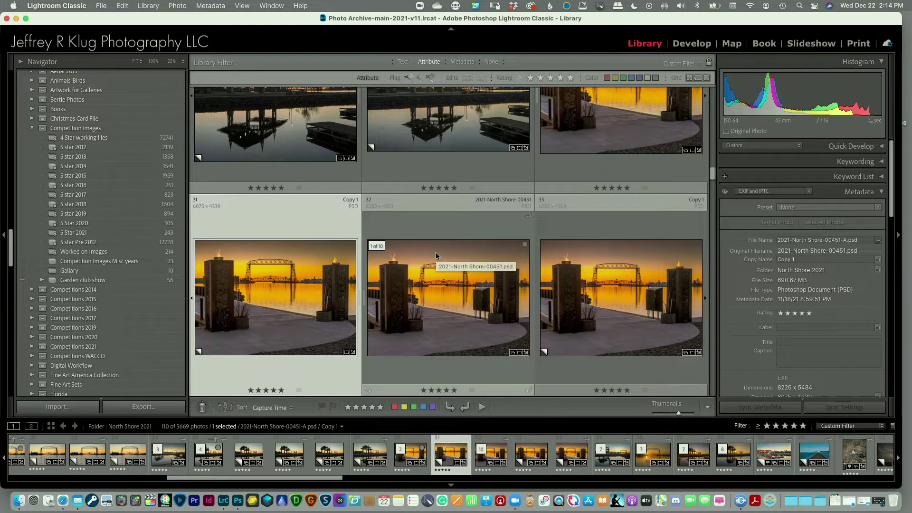
# - Add the pagoda reflection photo 2021-North Shore-00611.psd and the lighthouse pier photo 2021-North Shore-00708.NEF to the target collection
pyautogui.click(436, 255)
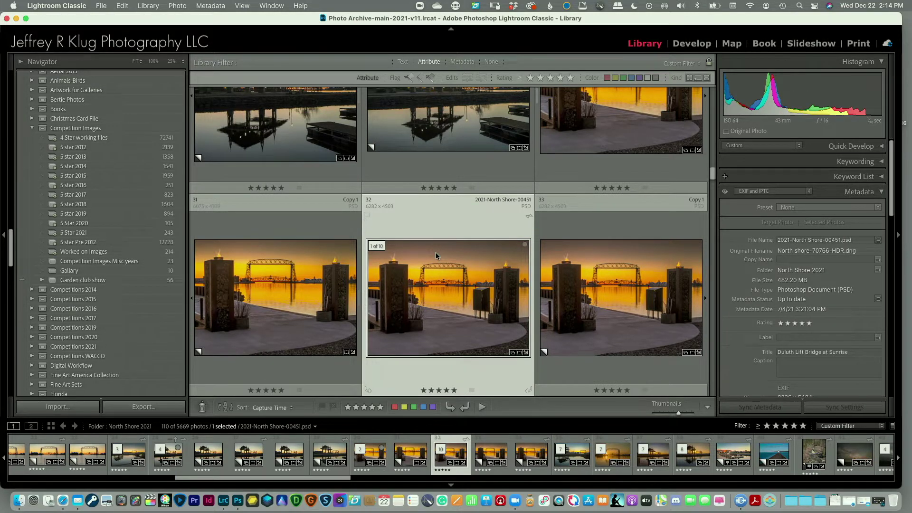
pyautogui.press('Right')
pyautogui.press('Right')
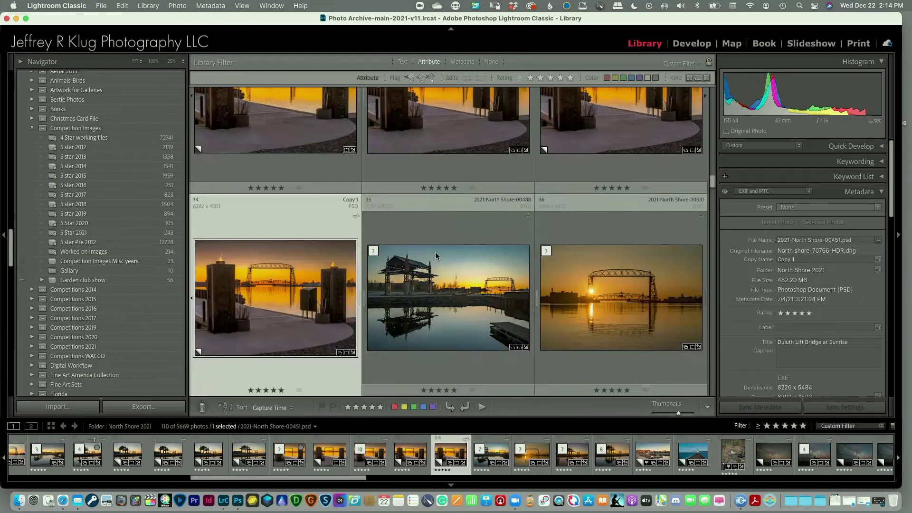
pyautogui.press('Right')
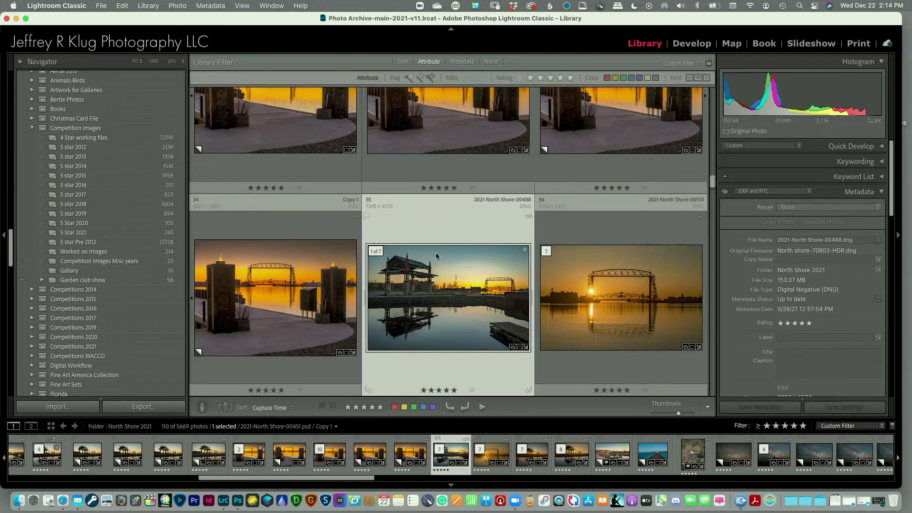
pyautogui.press('Right')
pyautogui.press('Right')
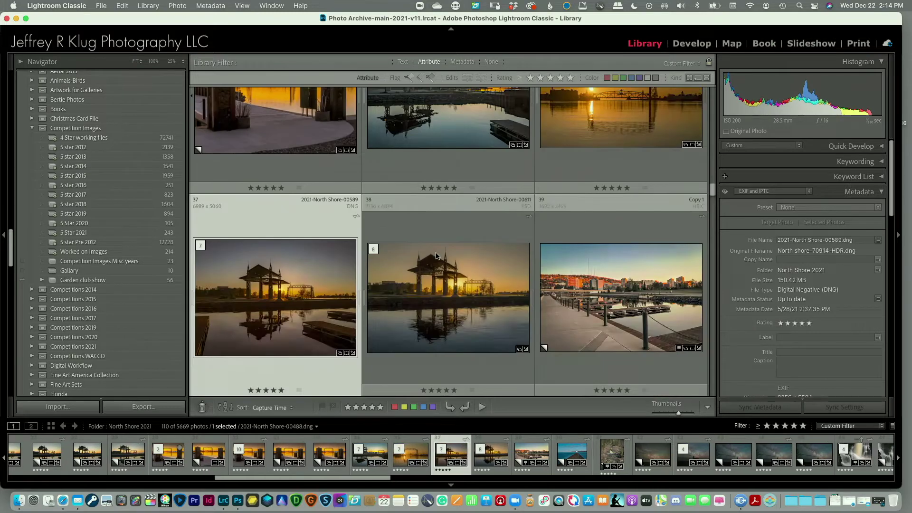
pyautogui.press('Right')
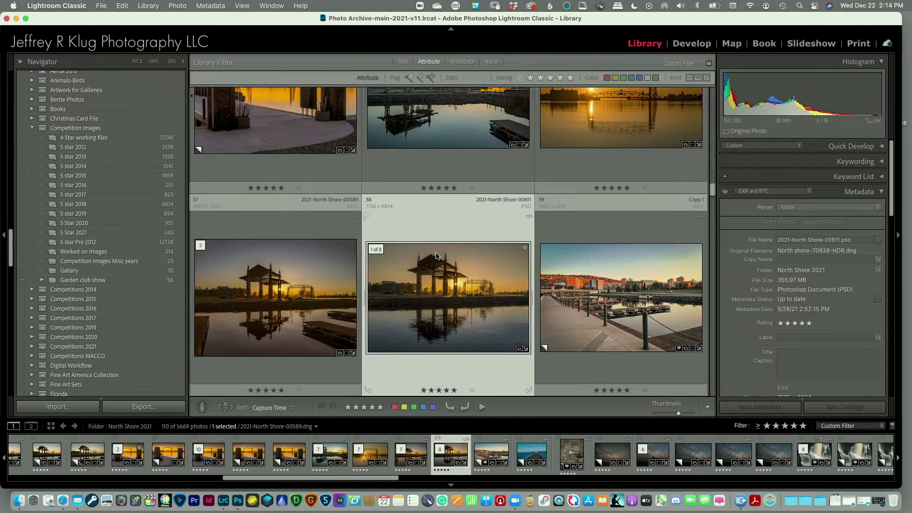
pyautogui.press('b')
pyautogui.press('b')
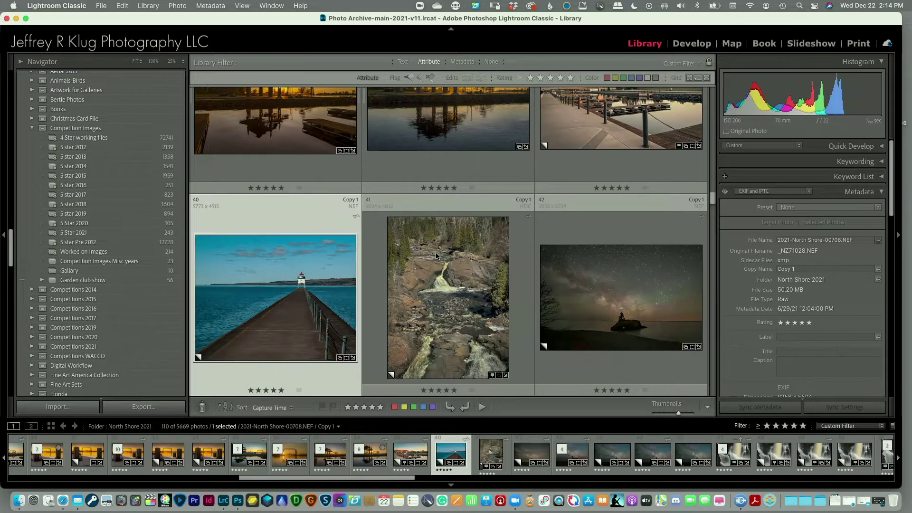
pyautogui.press('b')
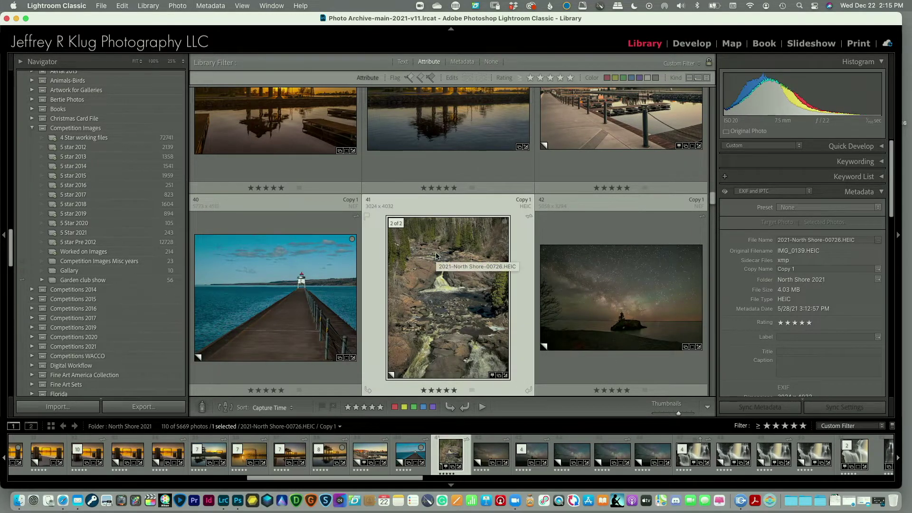
# - Skip the darker night-sky photo and add the Milky Way photo 2021-North Shore-00736.NEF to the target collection
pyautogui.press('Right')
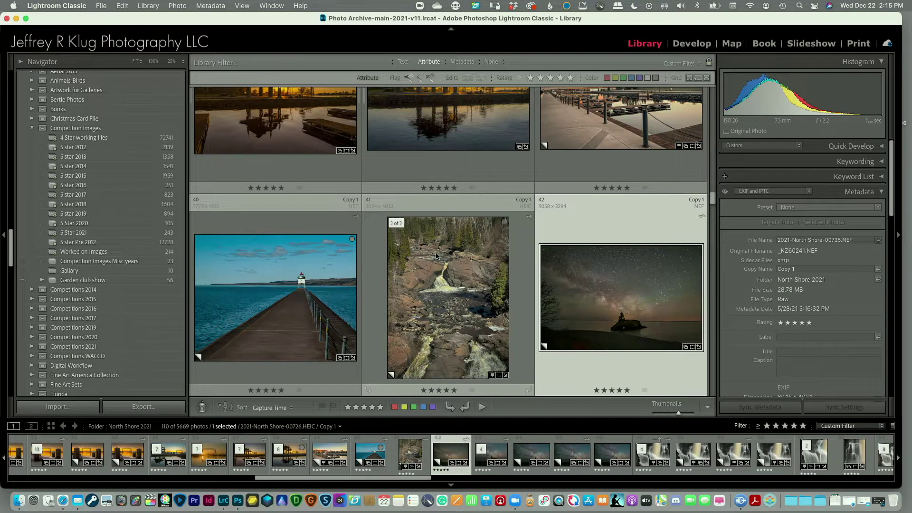
pyautogui.press('Right')
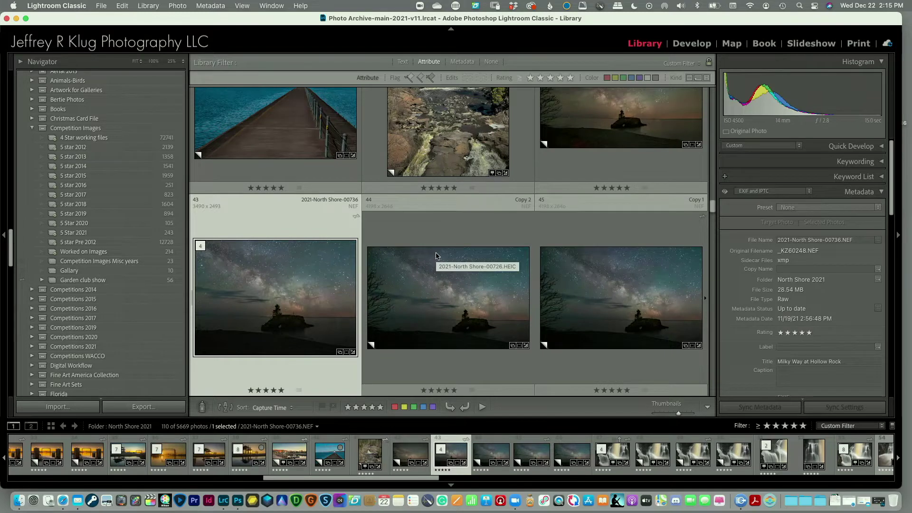
pyautogui.press('b')
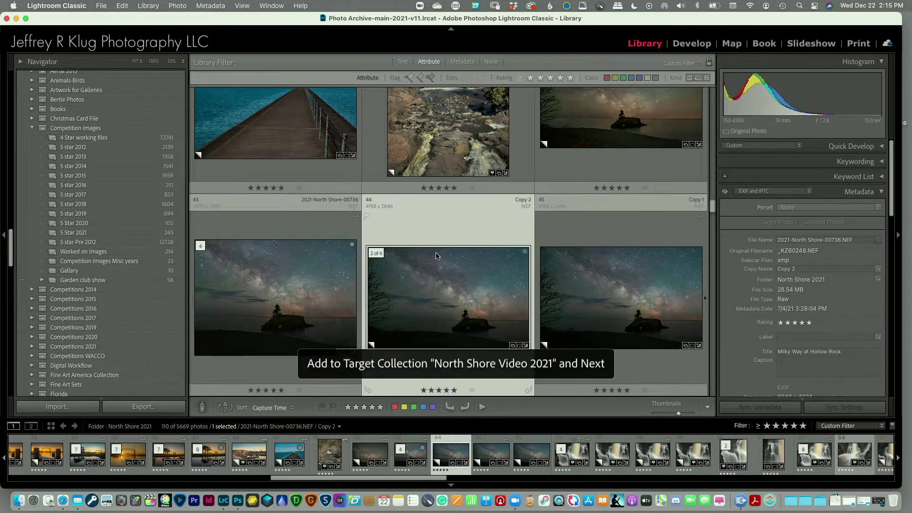
# - Pass over the Milky Way and High Falls copies and add the vertical waterfall photo 2021-North Shore-00801-Enhanced.dng to the target collection
pyautogui.press('b')
pyautogui.press('Right')
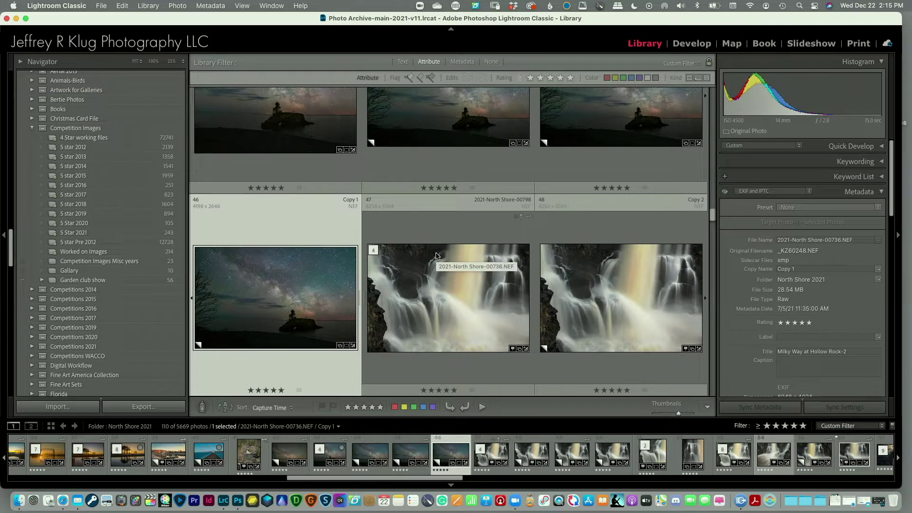
pyautogui.press('Right')
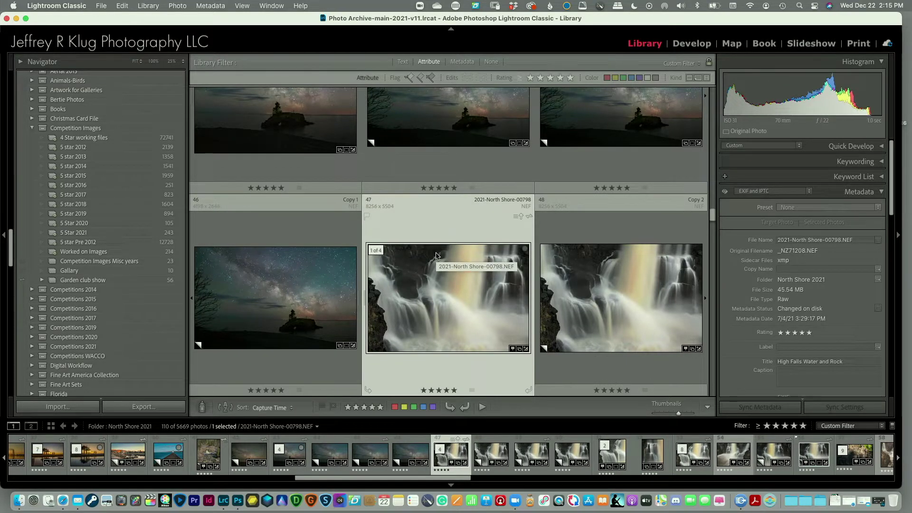
pyautogui.press('b')
pyautogui.press('b')
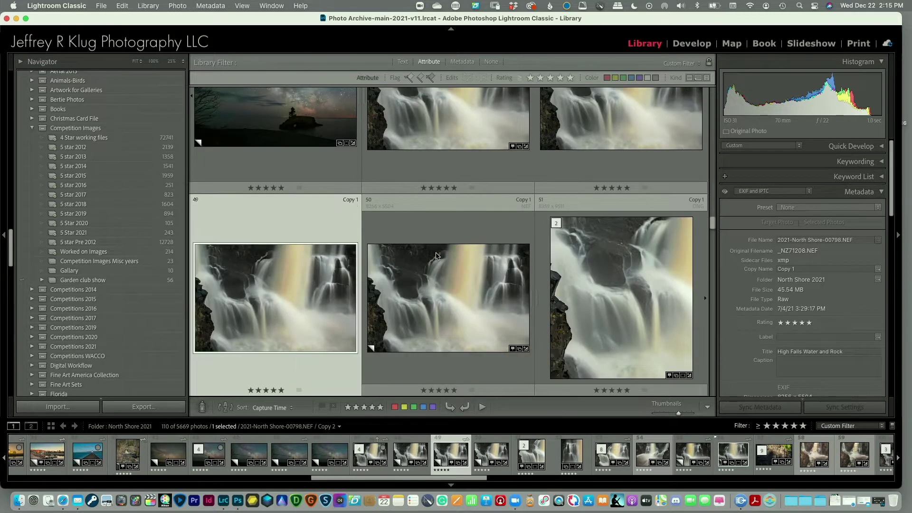
pyautogui.press('Right')
pyautogui.press('Right')
pyautogui.press('Right')
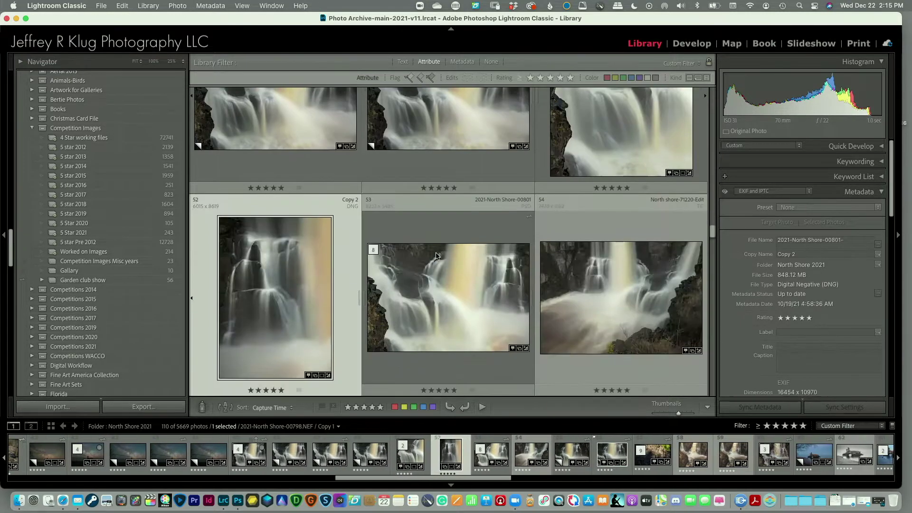
pyautogui.press('b')
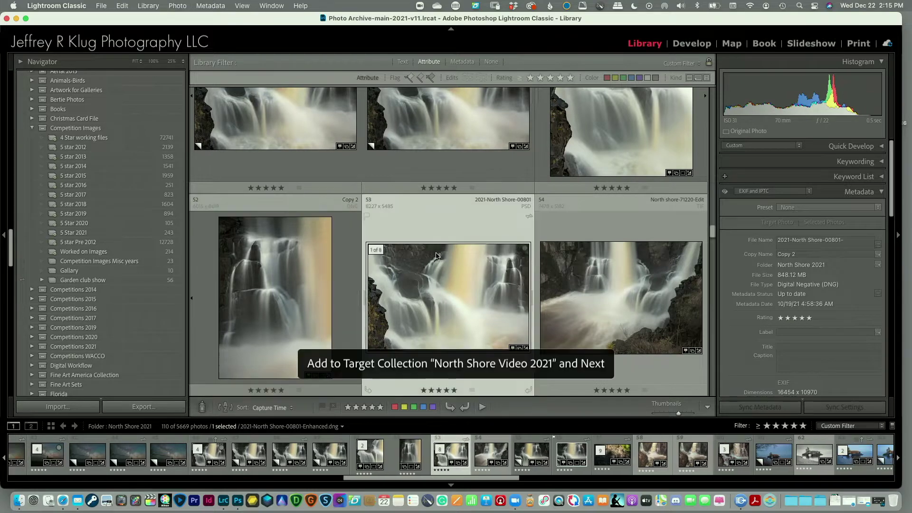
# - Skip the other waterfall and cliff photos and add the black-and-white rock arch photo 2021-North Shore-00894-Edit.tif to the target collection
pyautogui.press('Right')
pyautogui.press('Right')
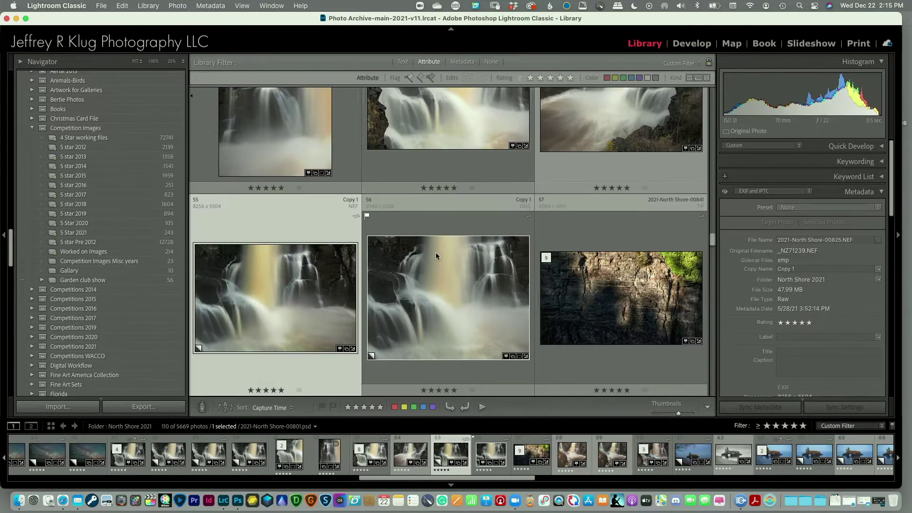
pyautogui.press('Right')
pyautogui.press('Right')
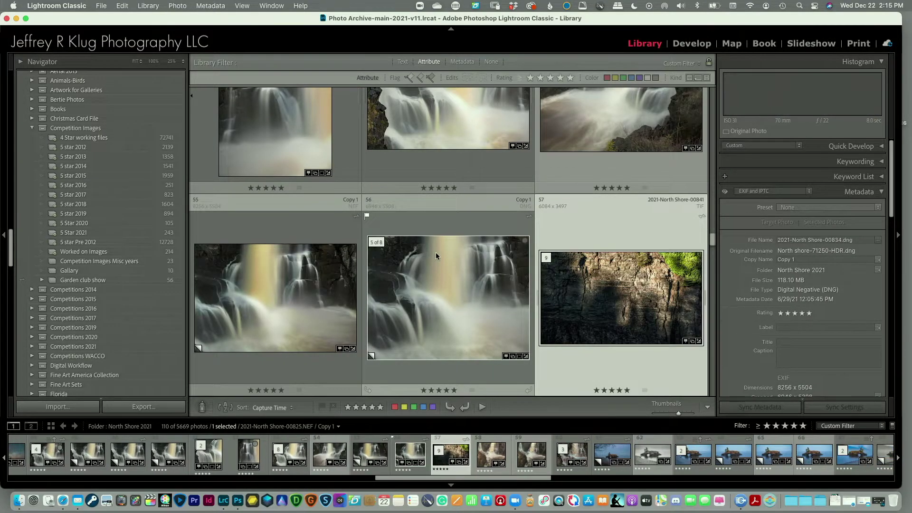
pyautogui.press('Right')
pyautogui.press('Right')
pyautogui.press('Right')
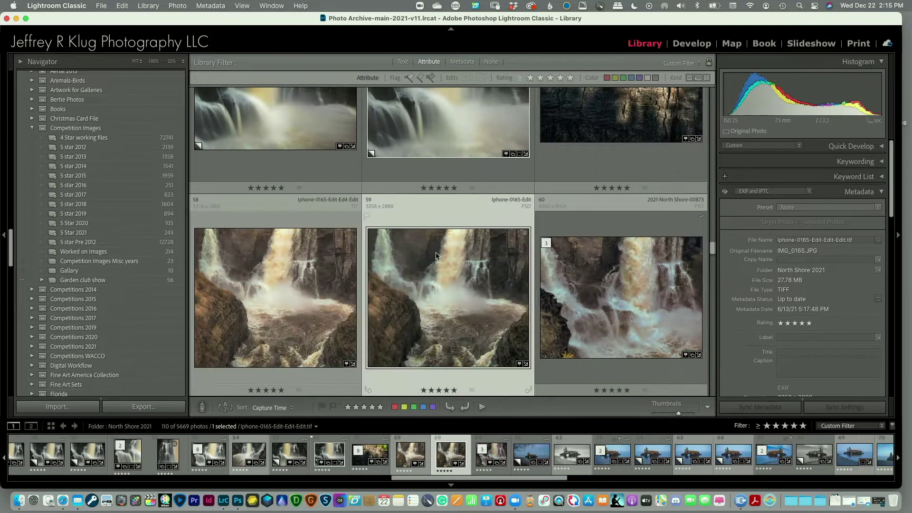
pyautogui.press('Right')
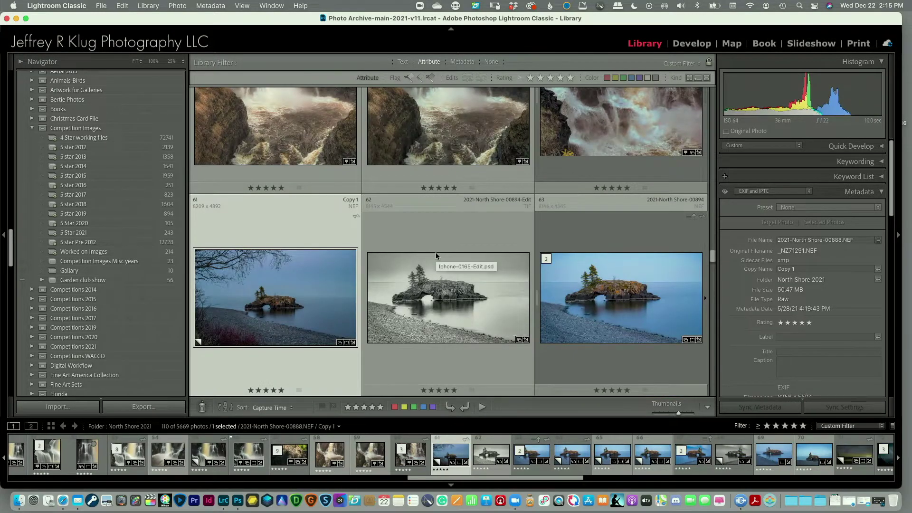
pyautogui.press('Right')
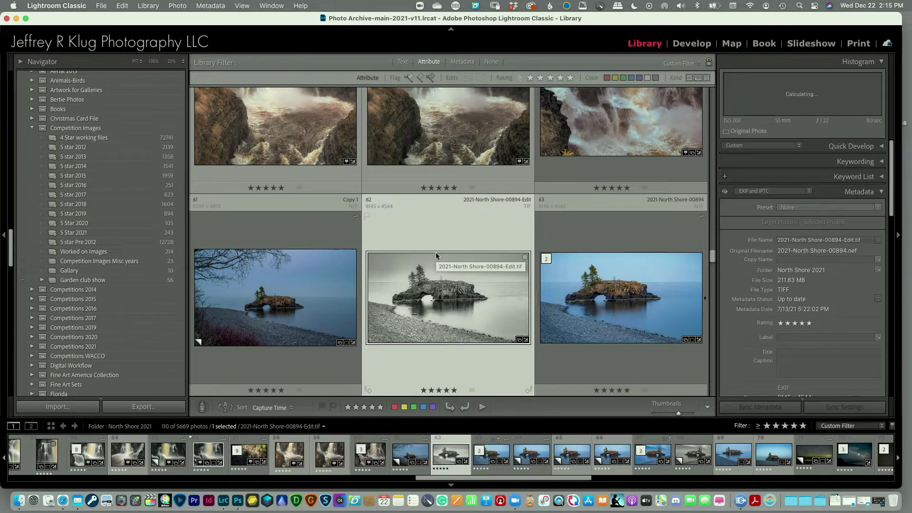
pyautogui.hotkey('shift', 'b')
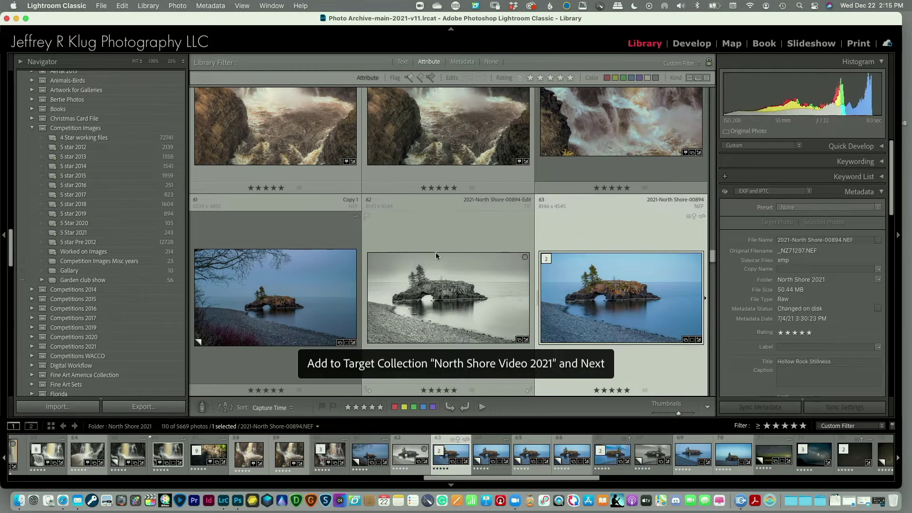
# - Pass over the blue rock arch versions and add the black-and-white copy of North shore-71297-Edit.psd to the target collection
pyautogui.press('Right')
pyautogui.press('Right')
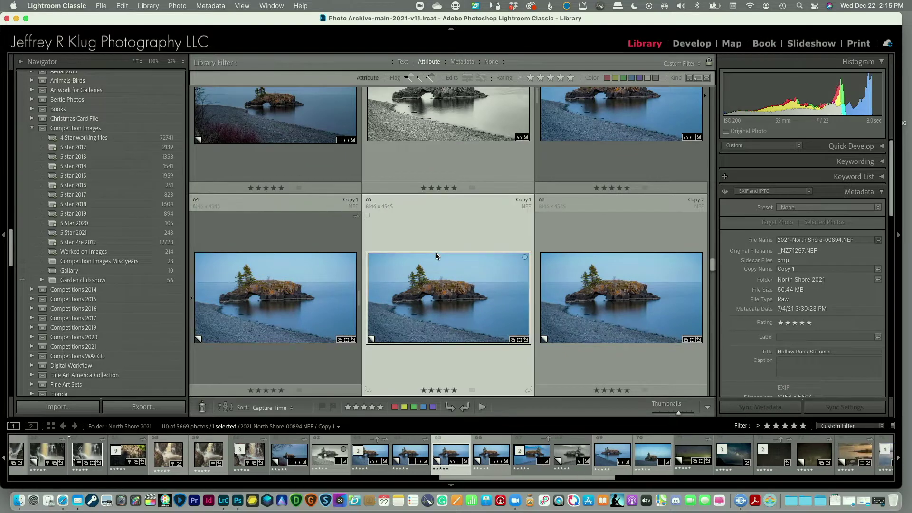
pyautogui.press('Right')
pyautogui.press('Right')
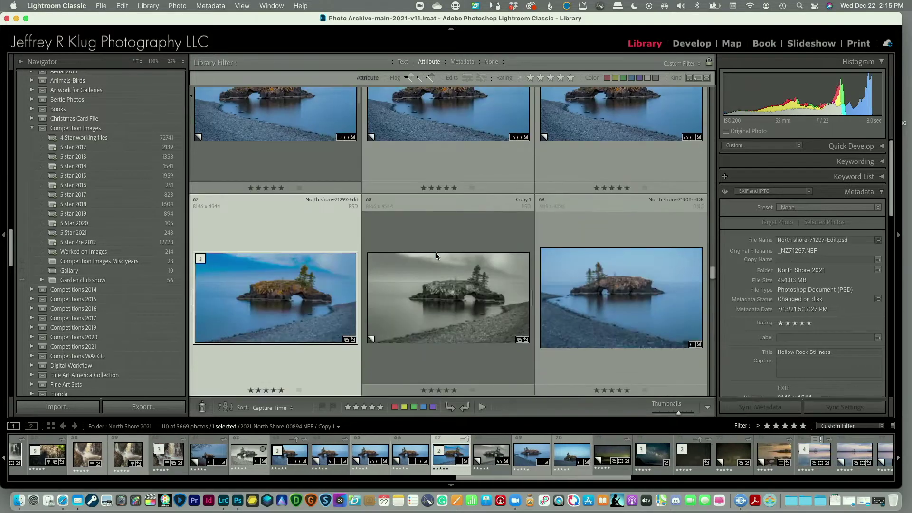
pyautogui.click(436, 256)
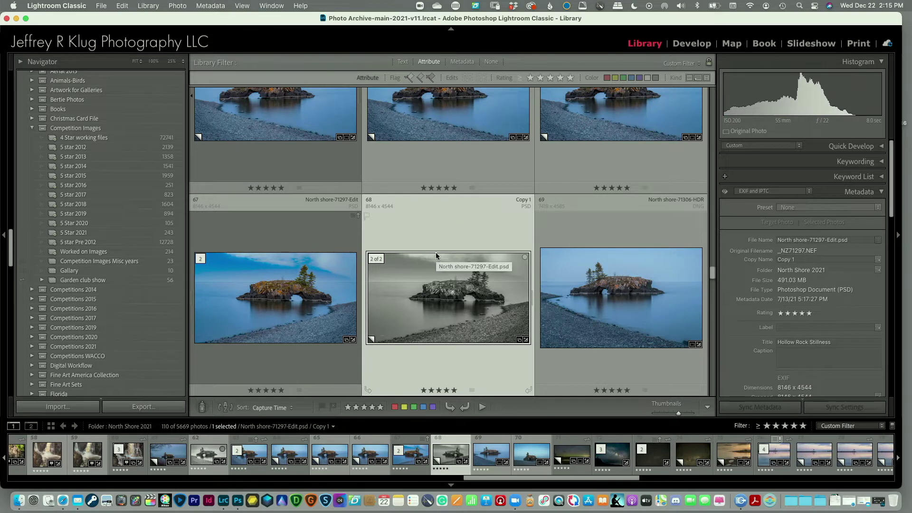
pyautogui.press('Right')
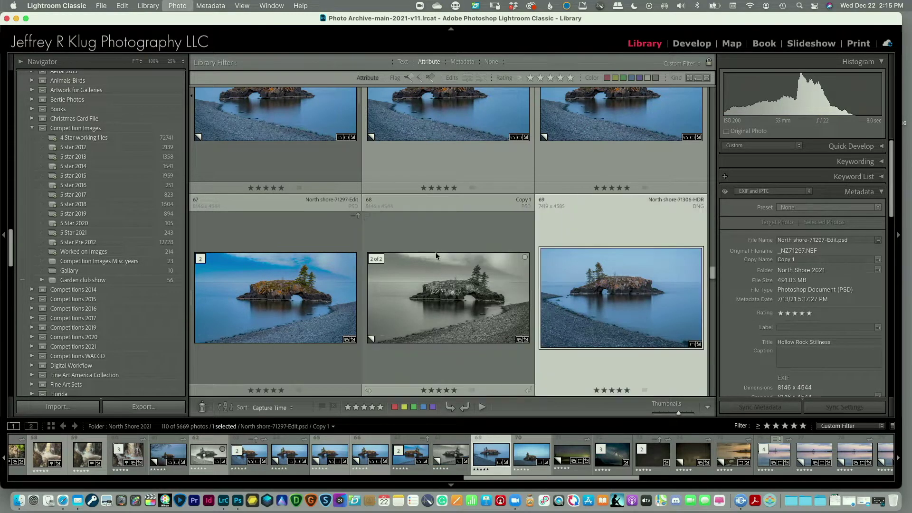
# - Skip the remaining rock arch and green night-sky photos and add the Milky Way photo 2021-Milkyway North-Shore-00169-A.psd to the target collection
pyautogui.hotkey('shift', 'b')
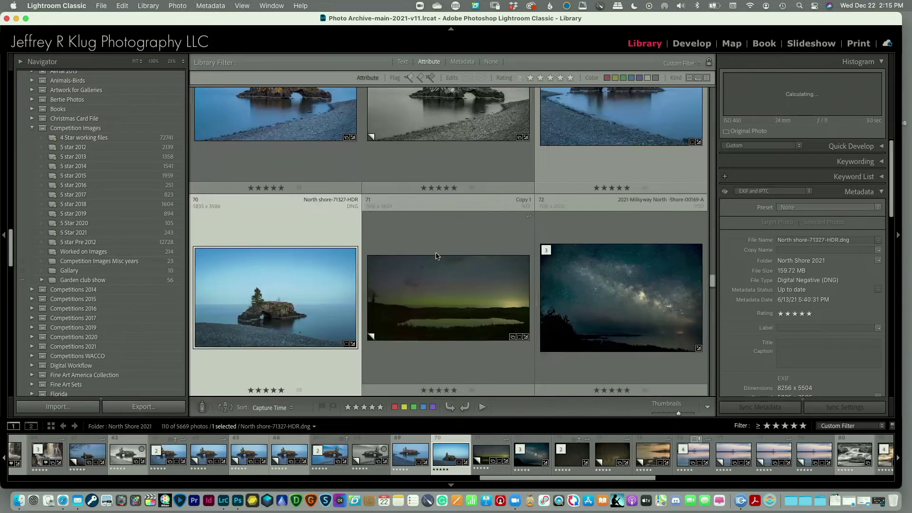
pyautogui.press('Right')
pyautogui.press('Right')
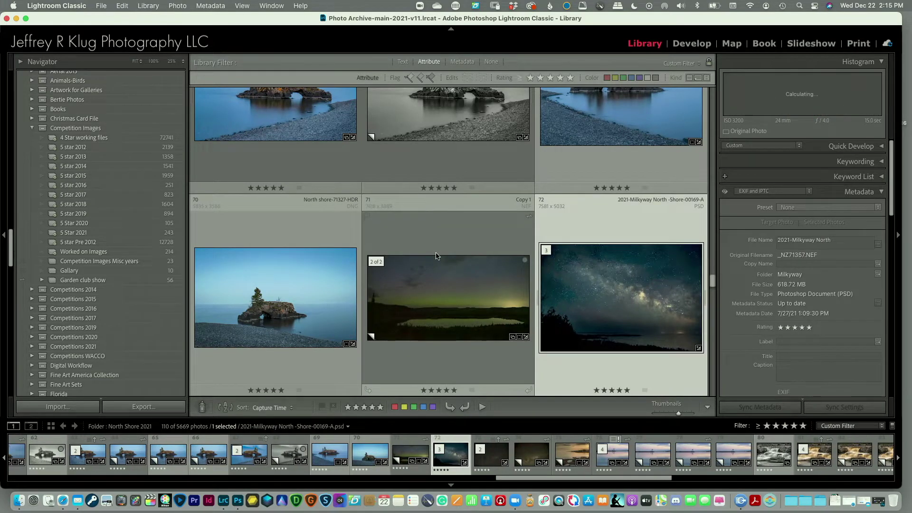
pyautogui.press('Right')
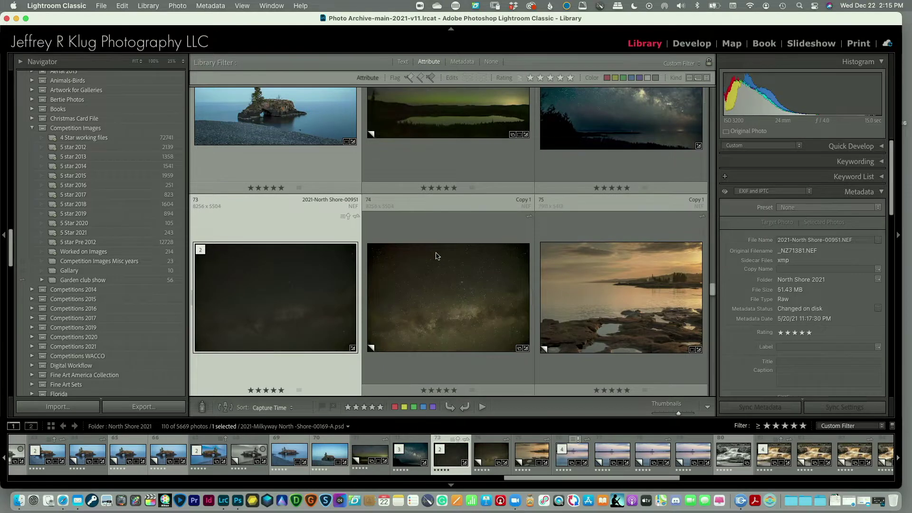
pyautogui.press('Left')
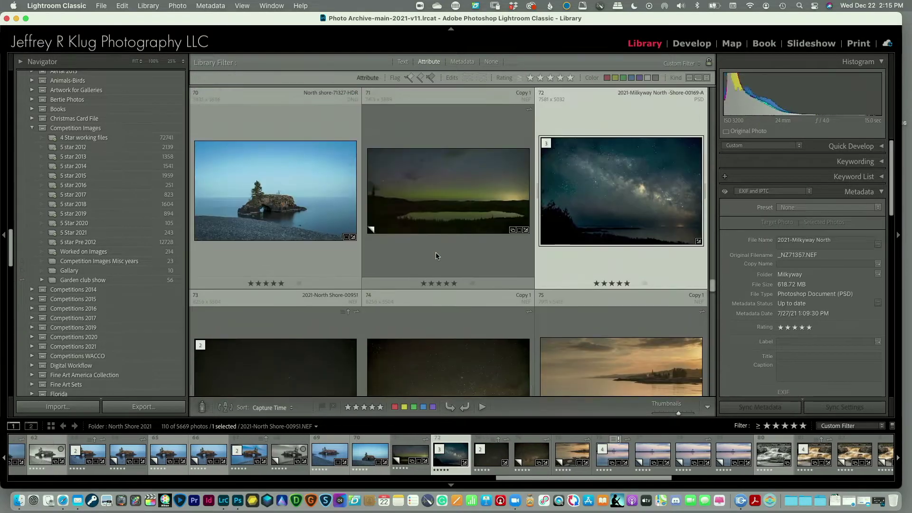
pyautogui.press('b')
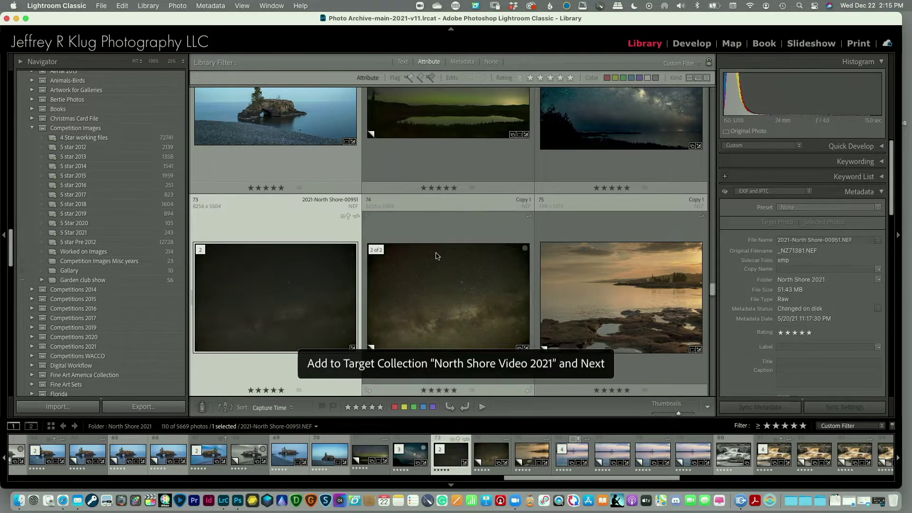
# - Add the rocky shoreline photo 2021-North Shore-01020.NEF and the lighthouse reflection photo 2021-North Shore-01169.NEF to the target collection
pyautogui.press('Right')
pyautogui.press('Right')
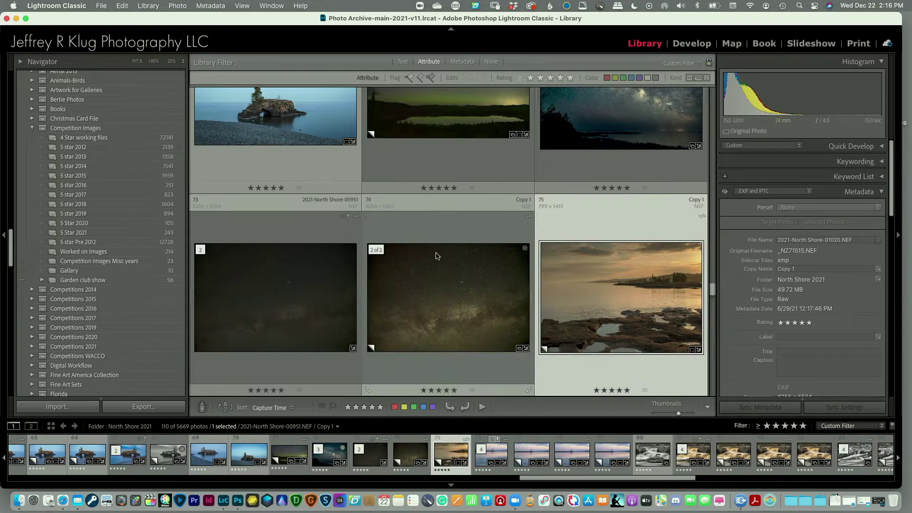
pyautogui.press('b')
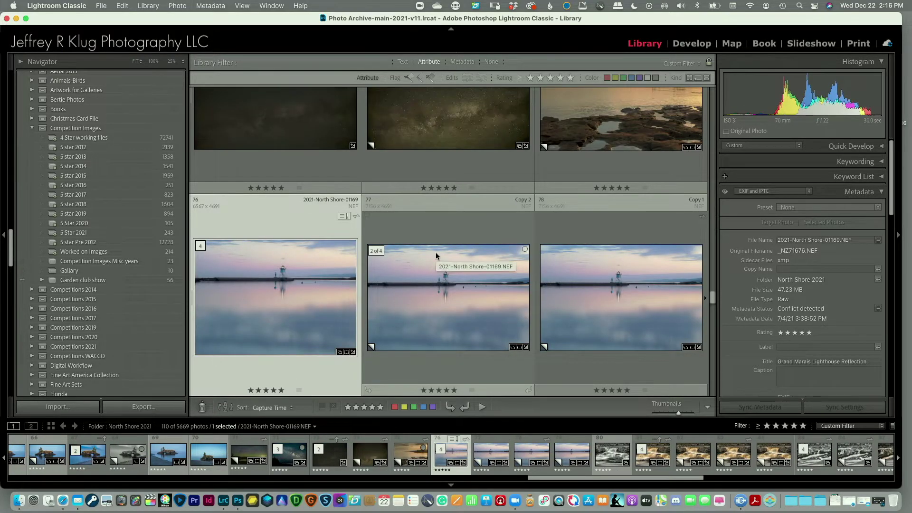
pyautogui.press('b')
# - Skip the lighthouse reflection copies and add the black-and-white cascade photo 2021-North Shore-01434-Edit.tif to the target collection
pyautogui.press('b')
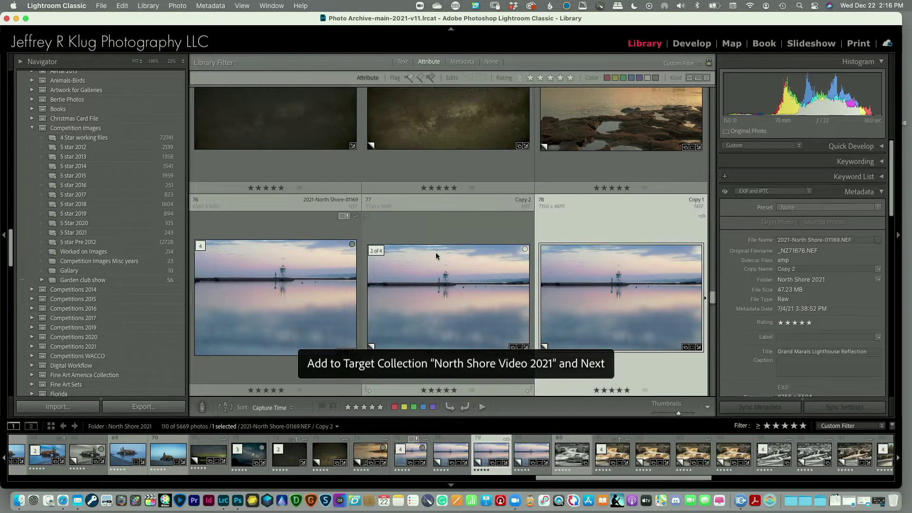
pyautogui.press('b')
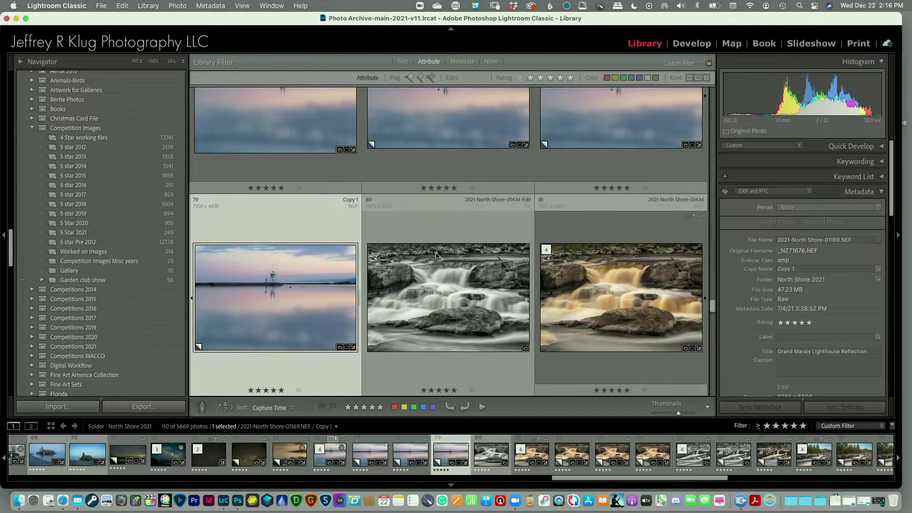
pyautogui.press('b')
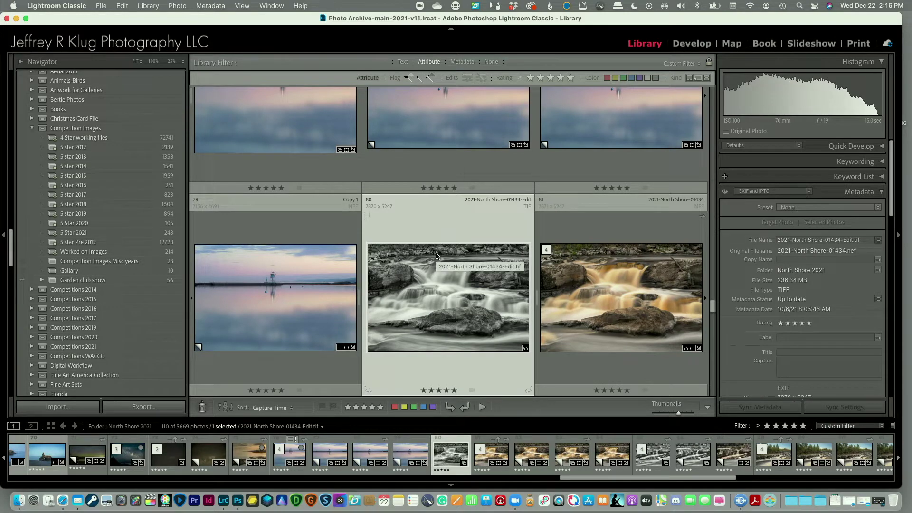
pyautogui.press('b')
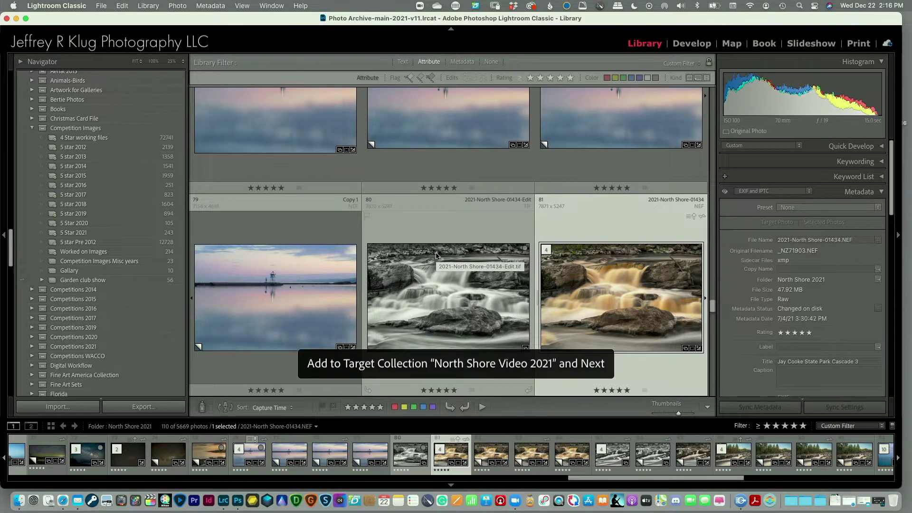
# - Go through the Jay Cooke State Park cascade photos and add the red-roofed lighthouse photo 2021-North Shore-01728.dng to the target collection
pyautogui.press('b')
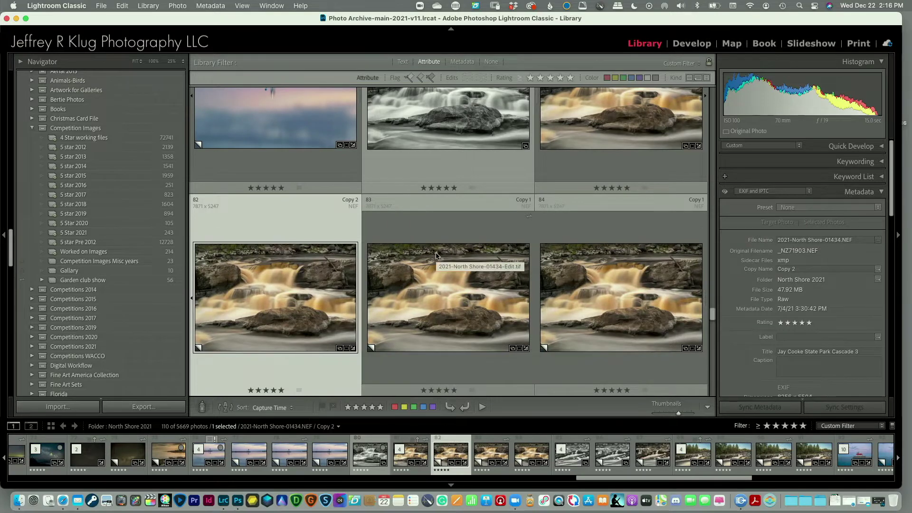
pyautogui.press('b')
pyautogui.press('b')
pyautogui.press('b')
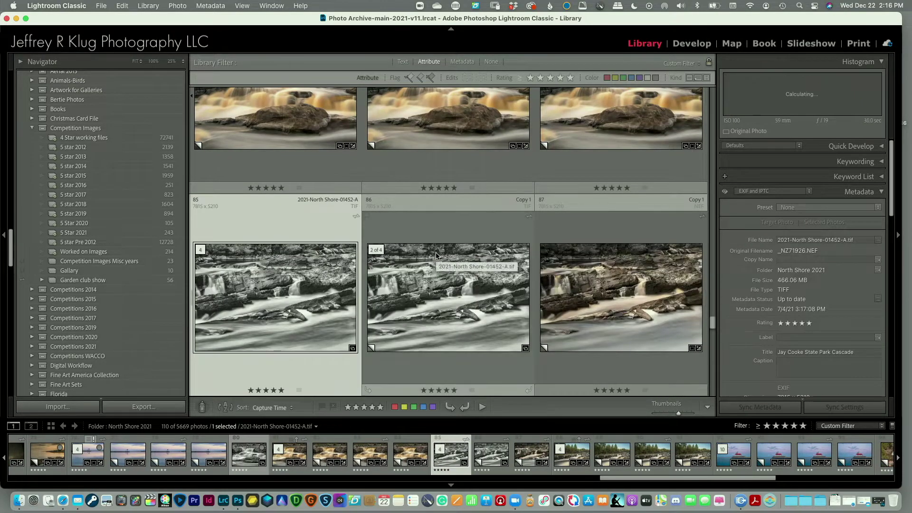
pyautogui.press('b')
pyautogui.press('b')
pyautogui.press('b')
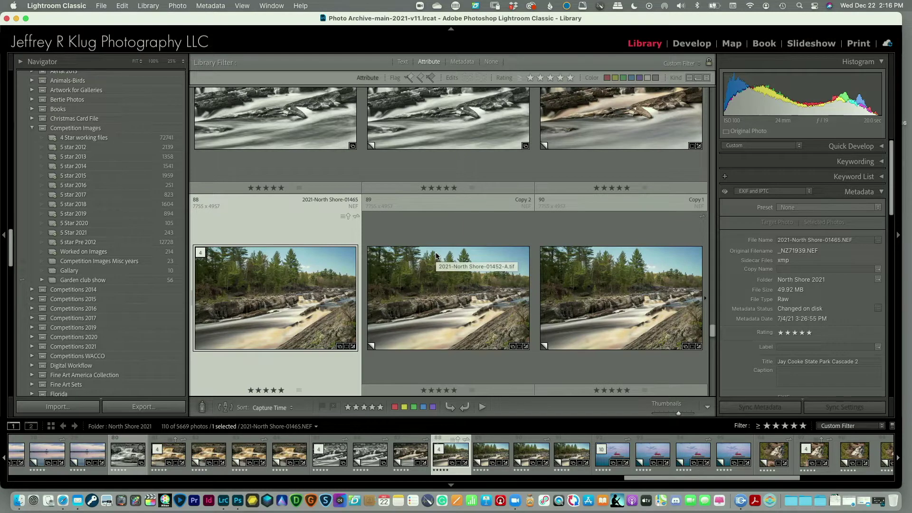
pyautogui.press('b')
pyautogui.press('b')
pyautogui.press('b')
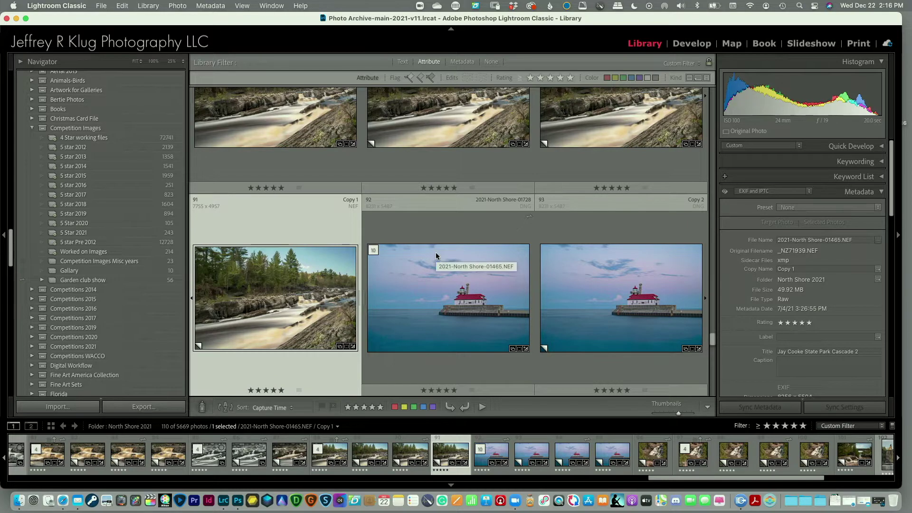
pyautogui.press('b')
pyautogui.press('b')
# - Skip the red-roofed lighthouse copies and add the Gooseberry Falls photo 2021-North Shore-01737.NEF, Copy 1, to the target collection
pyautogui.press('b')
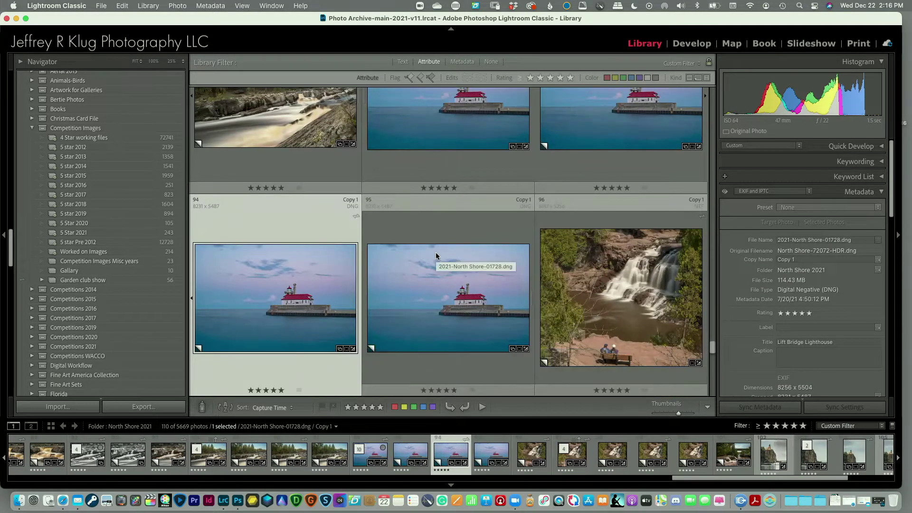
pyautogui.press('b')
pyautogui.press('b')
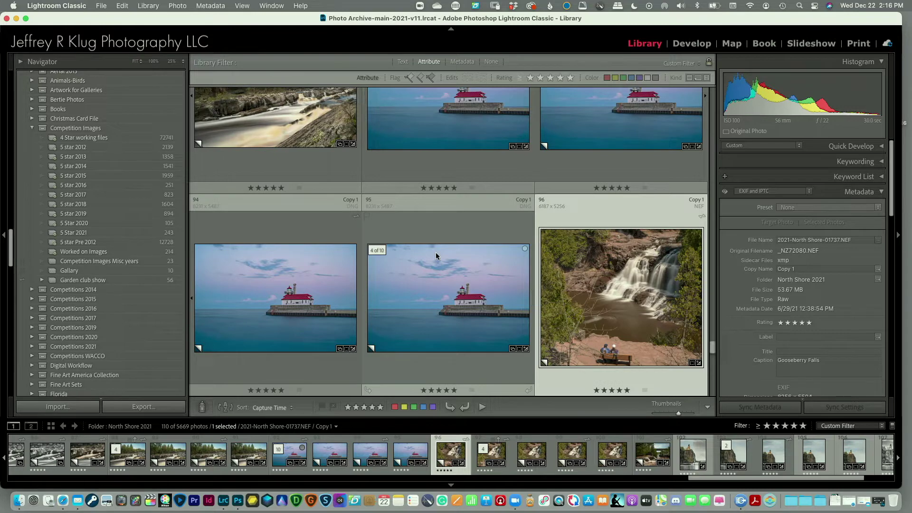
pyautogui.press('b')
pyautogui.press('b')
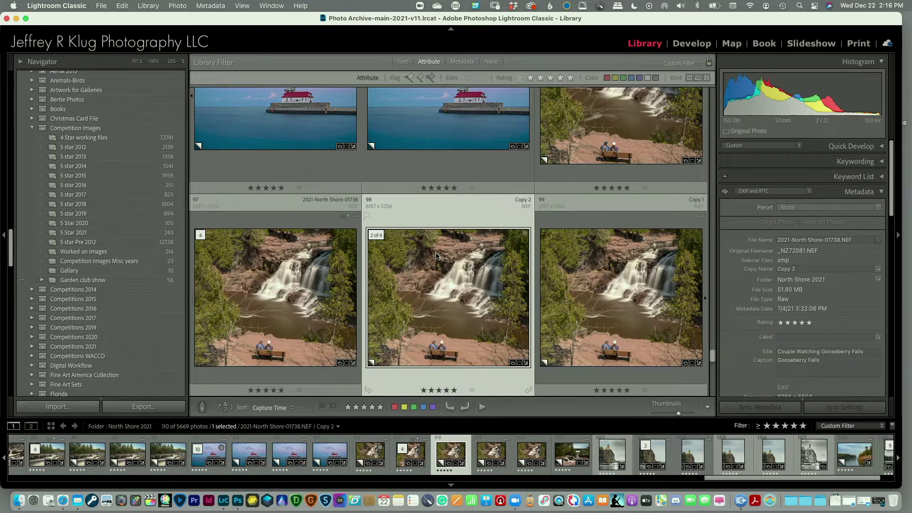
# - Skip the versions of the couple at Gooseberry Falls and add the bridge cascade photo 2021-North Shore-01770.NEF to the target collection
pyautogui.press('b')
pyautogui.press('b')
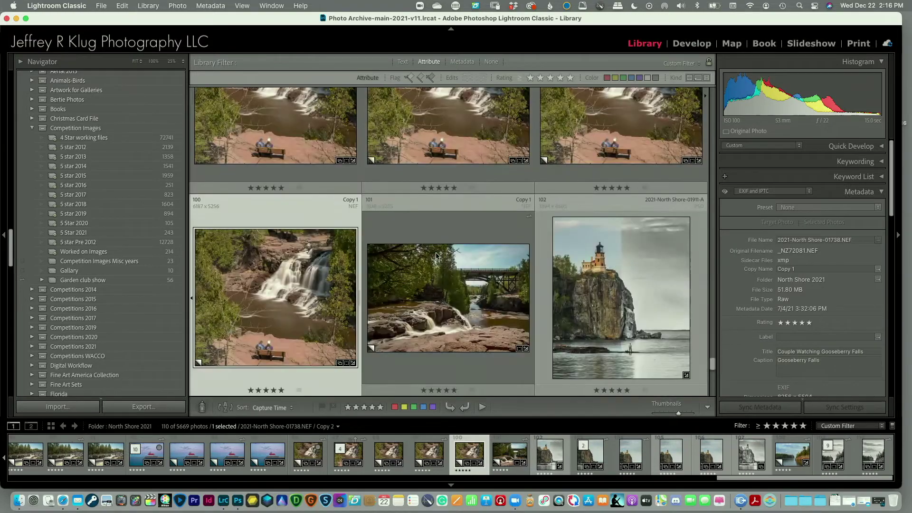
pyautogui.press('b')
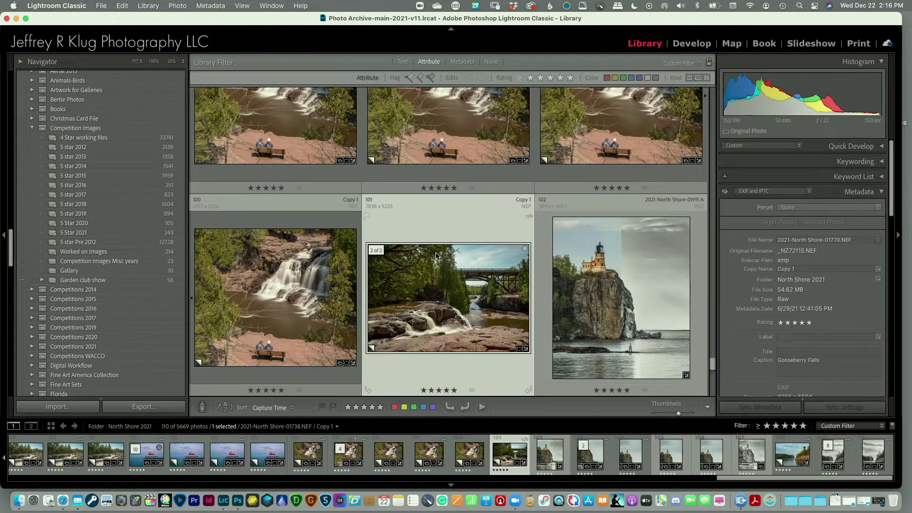
pyautogui.press('b')
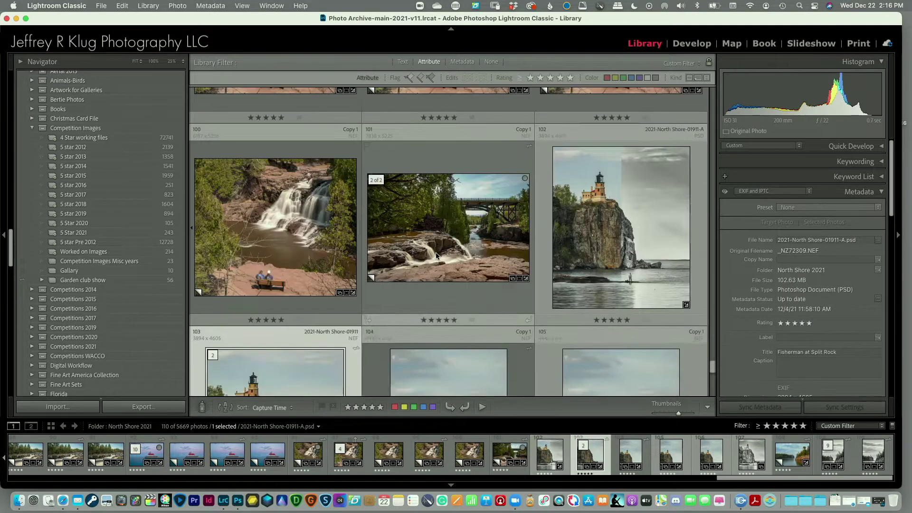
# - Add the Split Rock fisherman photo 2021-North Shore-01911.NEF to the target collection and go through the remaining photos to the last one
pyautogui.press('b')
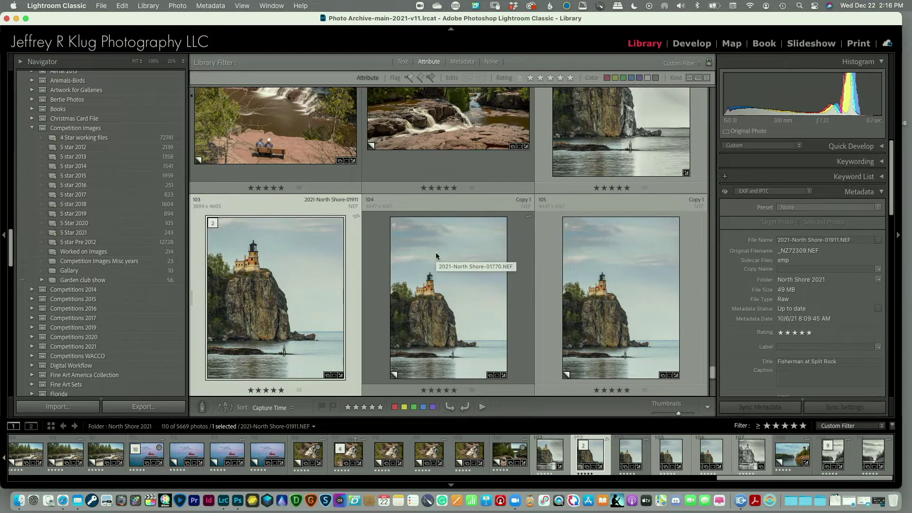
pyautogui.press('b')
pyautogui.press('b')
pyautogui.press('b')
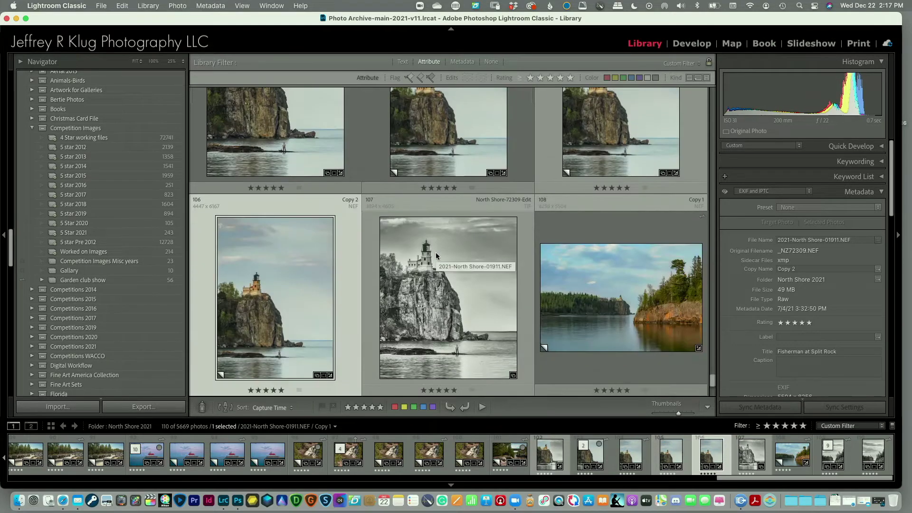
pyautogui.press('b')
pyautogui.press('b')
pyautogui.press('b')
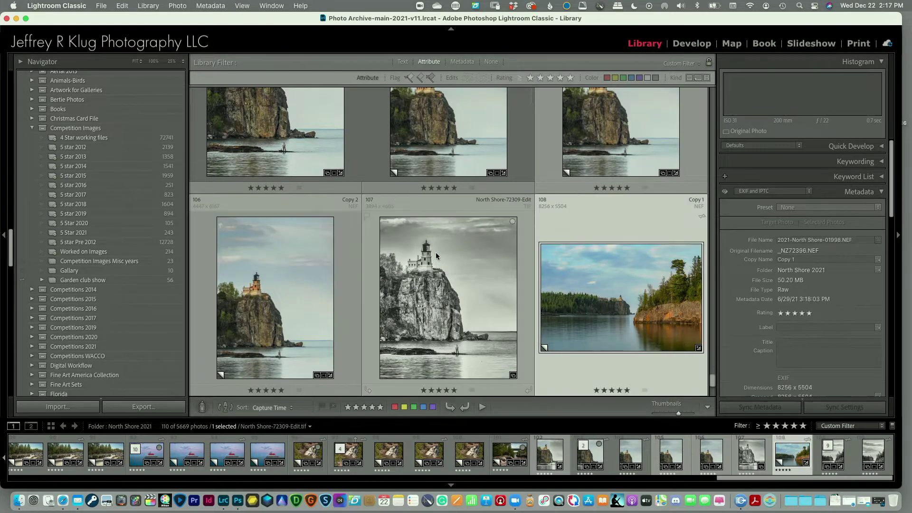
pyautogui.press('b')
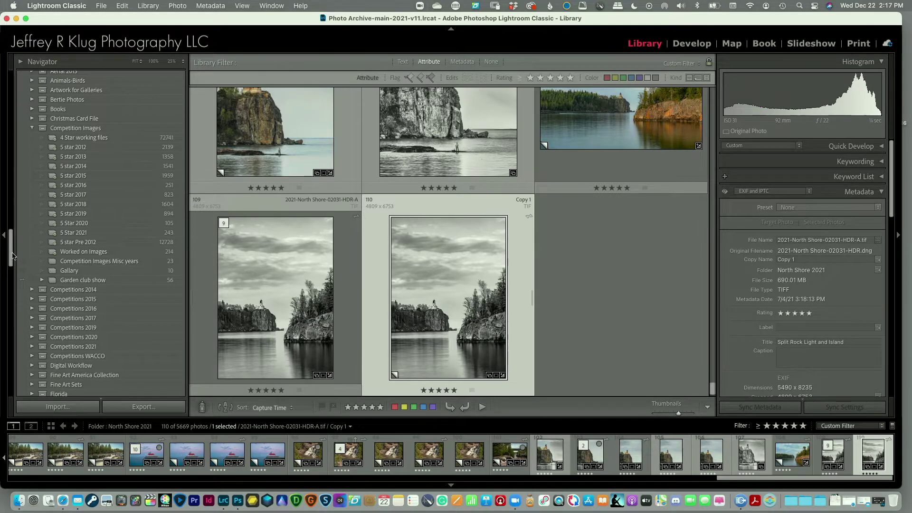
# - Open the North Shore Video 2021 collection to review the gathered photos
pyautogui.moveTo(13, 255); pyautogui.dragTo(25, 352)
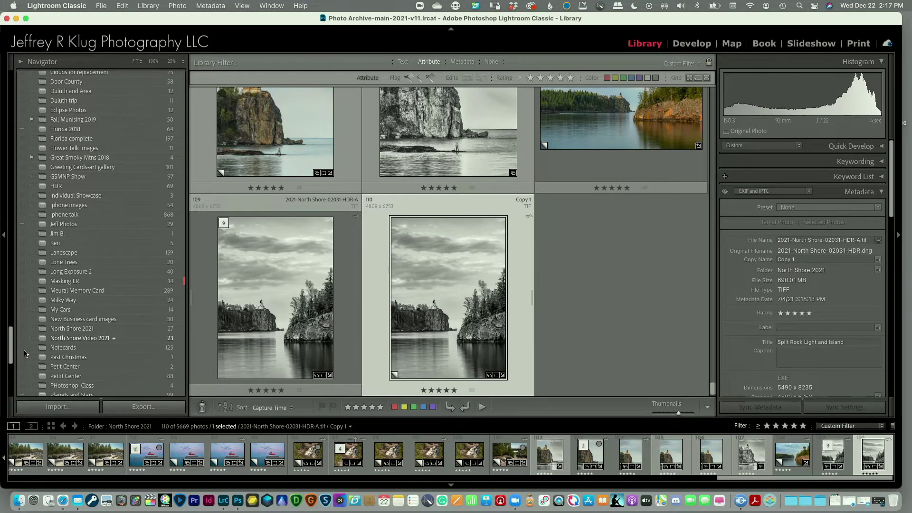
pyautogui.click(68, 338)
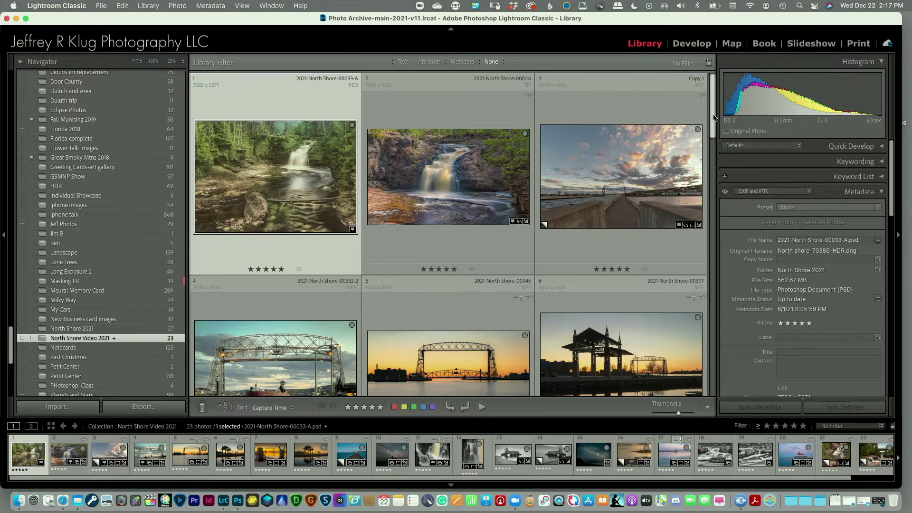
pyautogui.moveTo(713, 117); pyautogui.dragTo(659, 113)
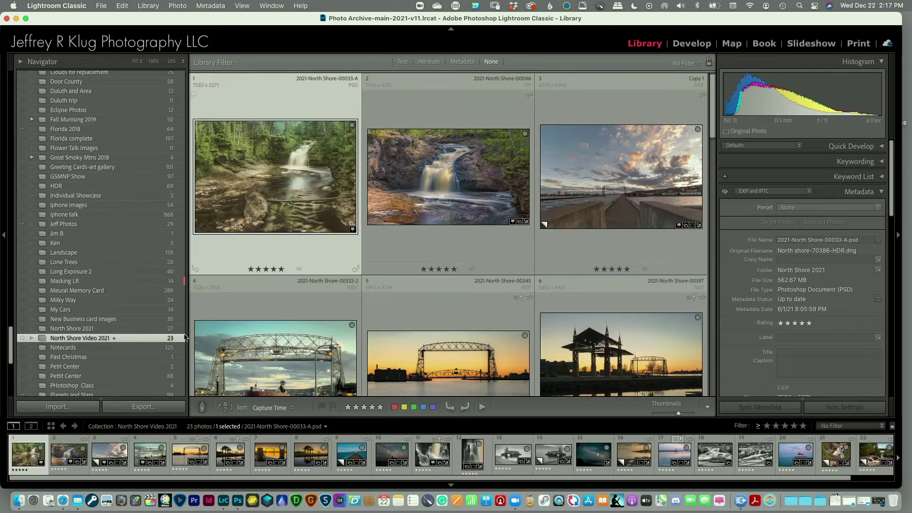
# - Look through the older North Shore 2021 collection down to its last photos for comparison
pyautogui.click(71, 328)
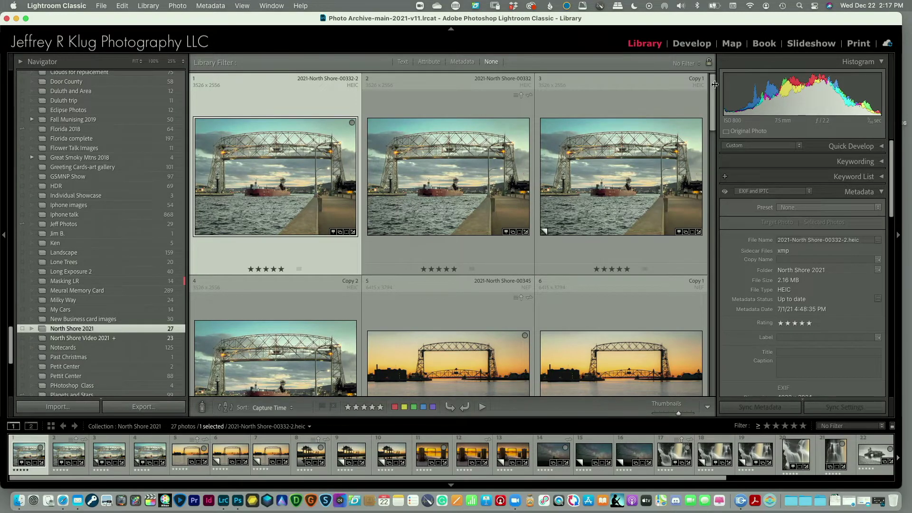
pyautogui.moveTo(713, 89); pyautogui.dragTo(671, 284)
pyautogui.scroll(-8, 671, 284)
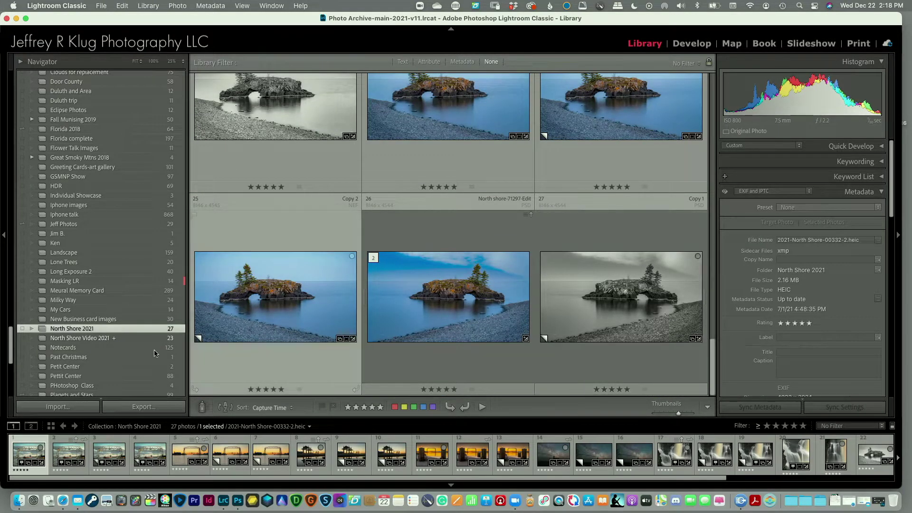
# - Open the North Shore Video 2021 collection in the Slideshow module and bring the user slideshow templates into view
pyautogui.click(65, 340)
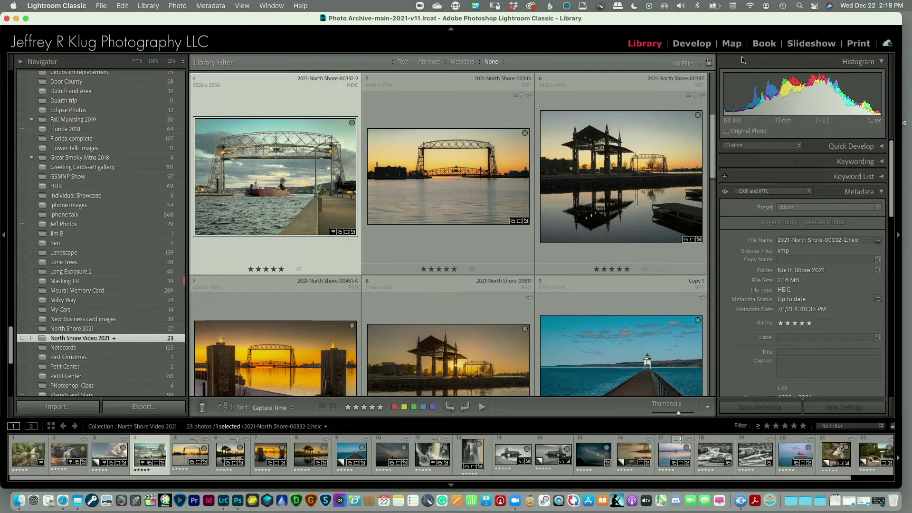
pyautogui.click(813, 44)
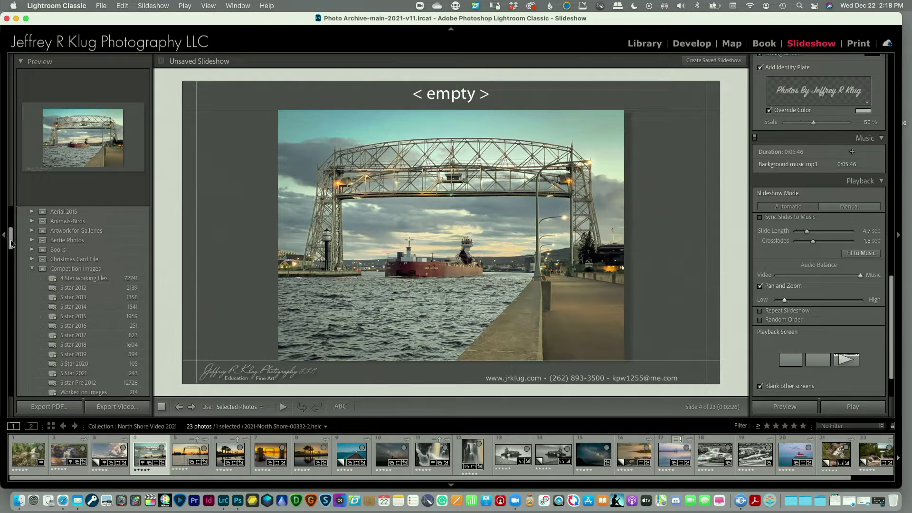
pyautogui.moveTo(11, 243); pyautogui.dragTo(5, 214)
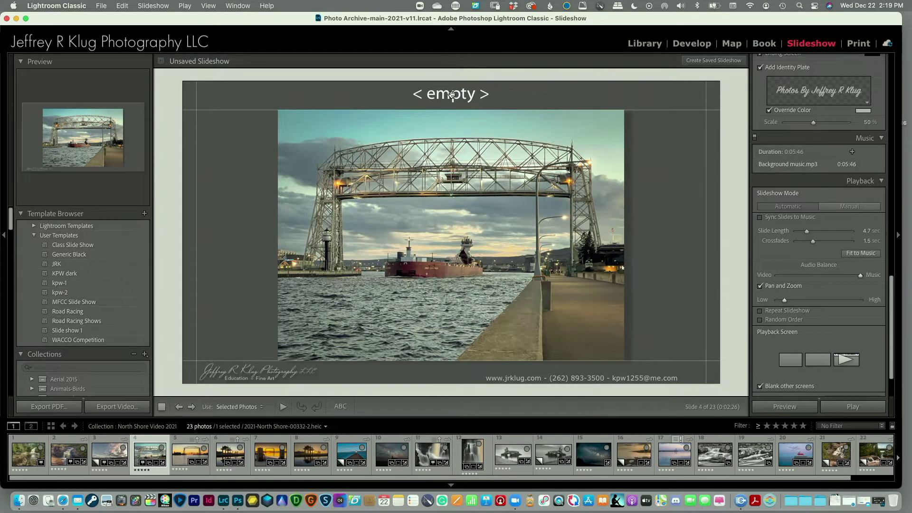
# - Go through the slides from the first to the last photo and check which ones have a title above the image
pyautogui.press('Left')
pyautogui.press('Left')
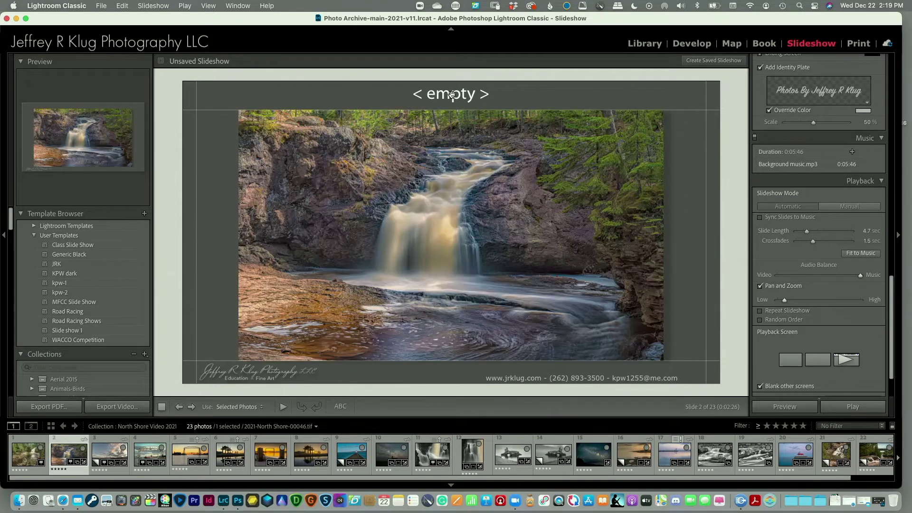
pyautogui.press('Left')
pyautogui.press('Right')
pyautogui.press('Right')
pyautogui.press('Right')
pyautogui.press('Right')
pyautogui.press('Right')
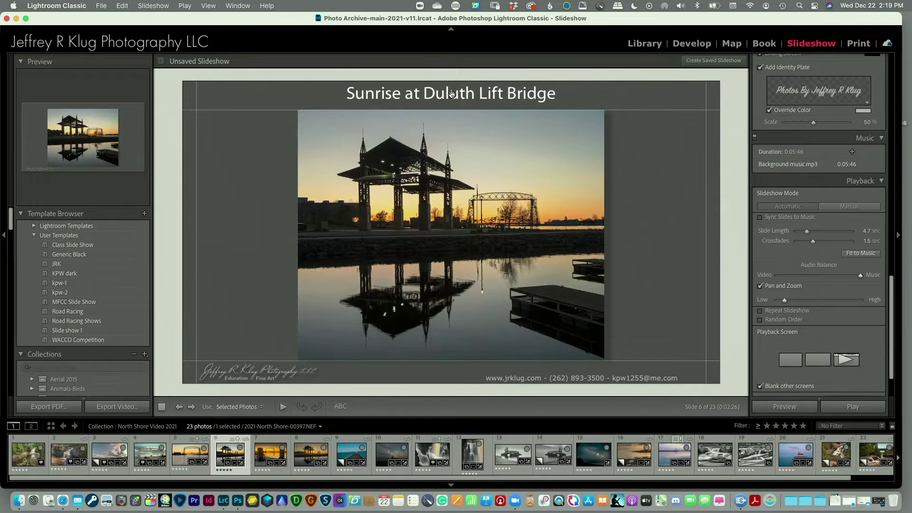
pyautogui.press('Right')
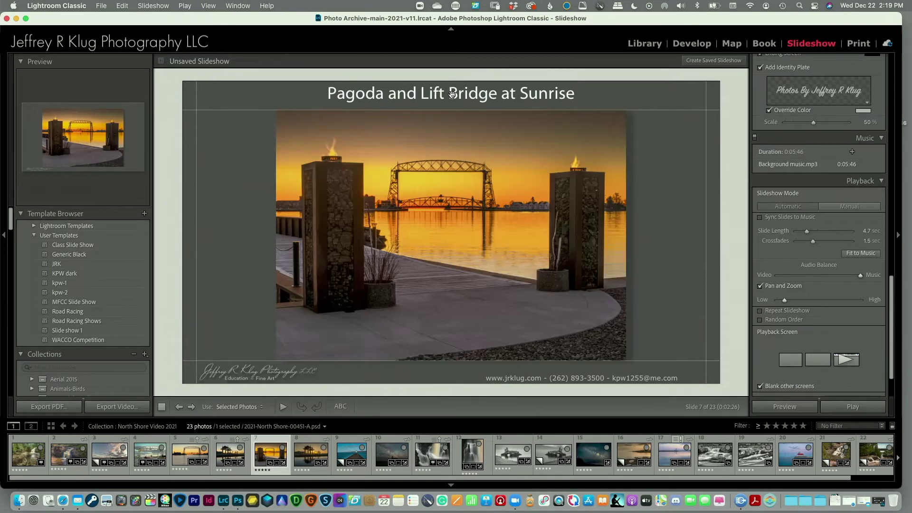
pyautogui.press('Right')
pyautogui.press('Right')
pyautogui.press('Right')
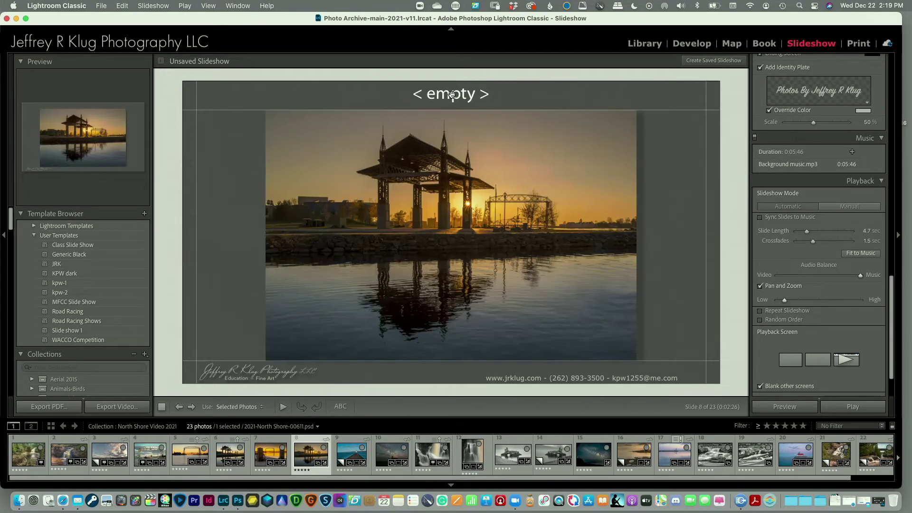
pyautogui.press('Right')
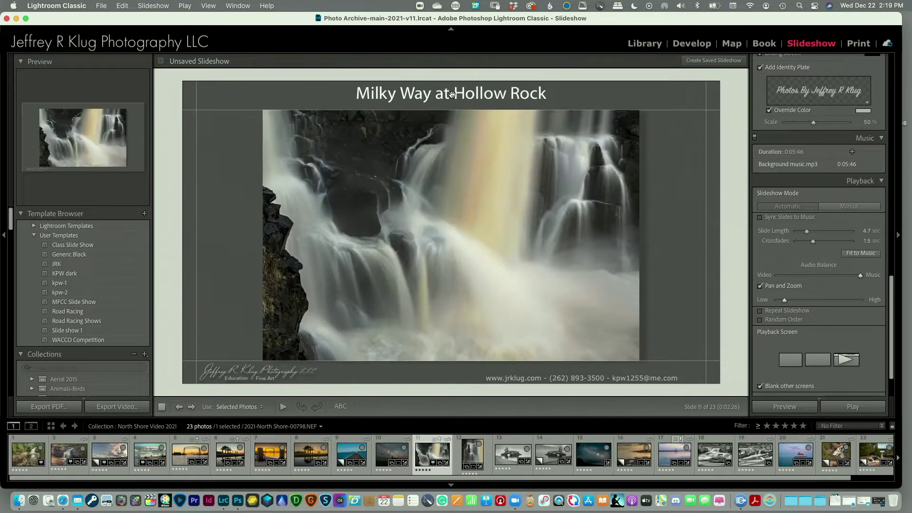
pyautogui.press('Right')
pyautogui.press('Right')
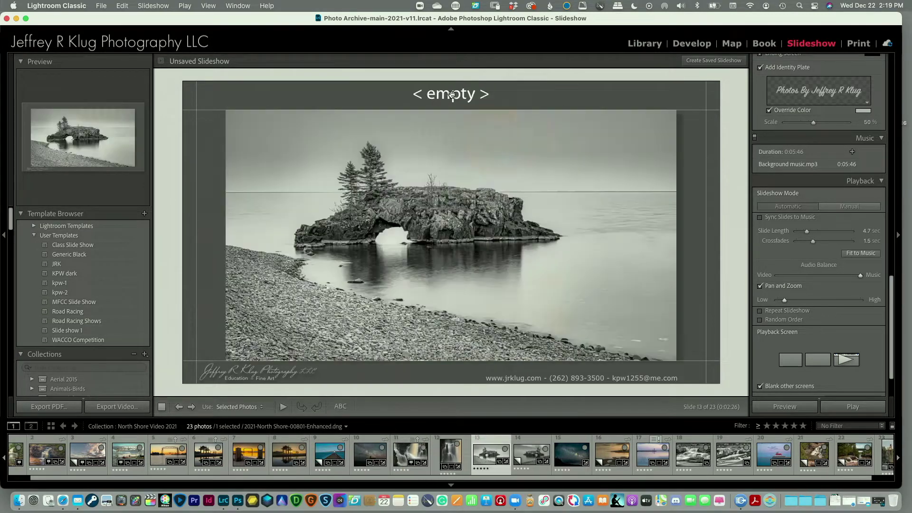
pyautogui.press('Right')
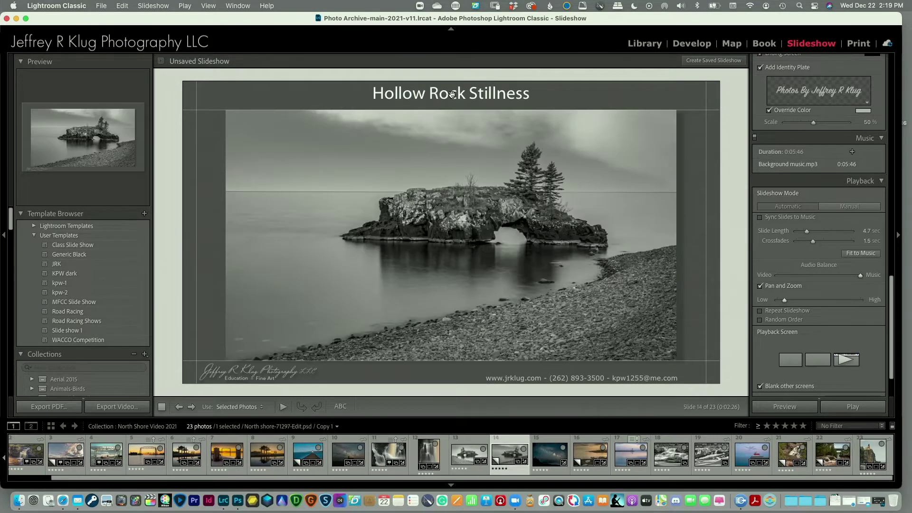
pyautogui.press('Right')
pyautogui.press('Right')
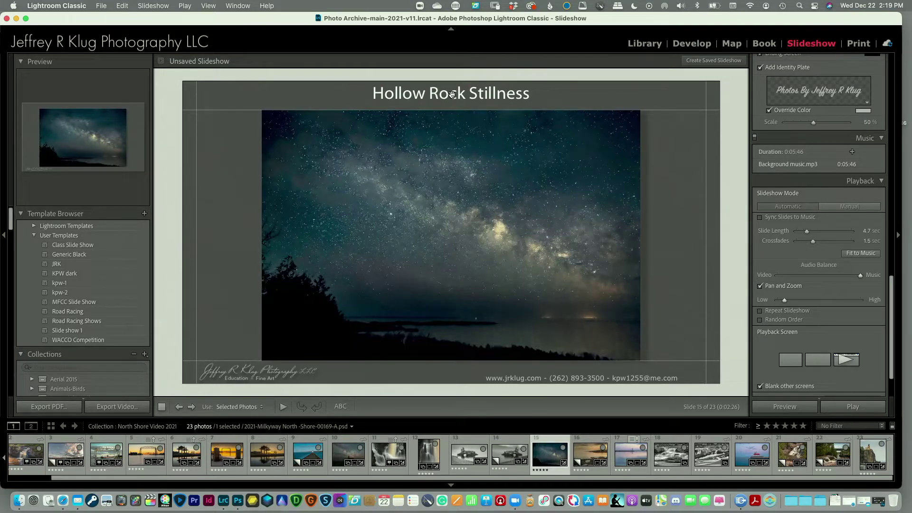
pyautogui.press('Right')
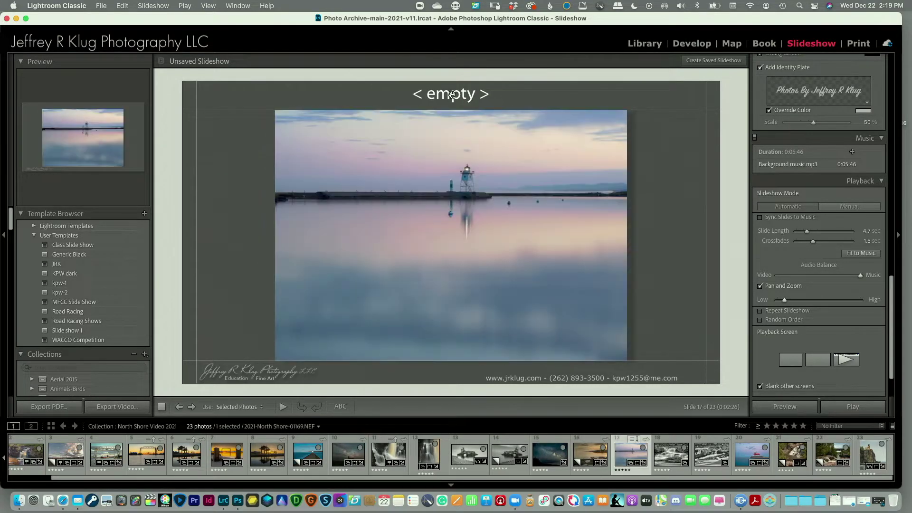
pyautogui.press('Right')
pyautogui.press('Right')
pyautogui.press('Right')
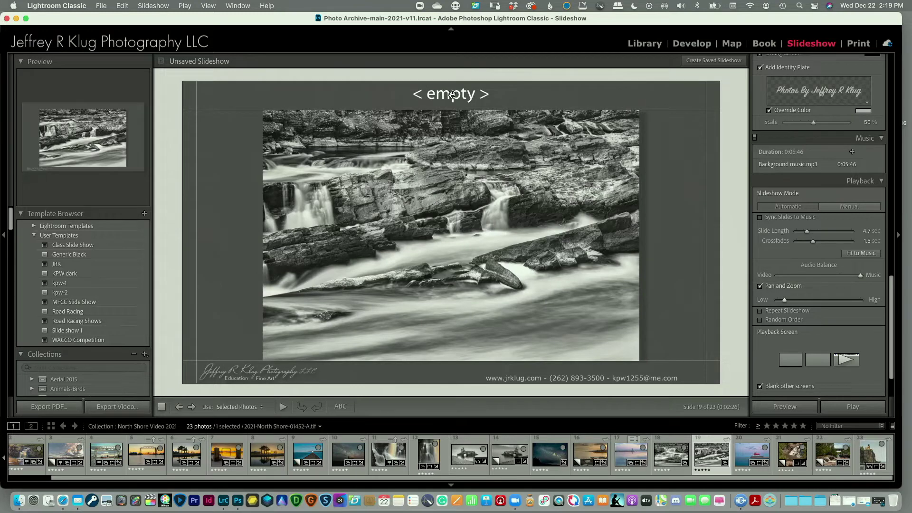
pyautogui.press('Right')
pyautogui.press('Right')
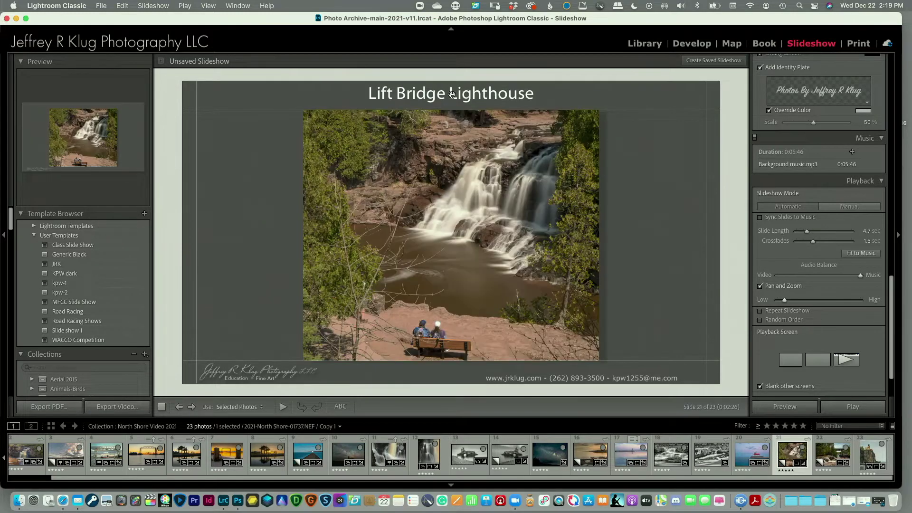
pyautogui.press('Right')
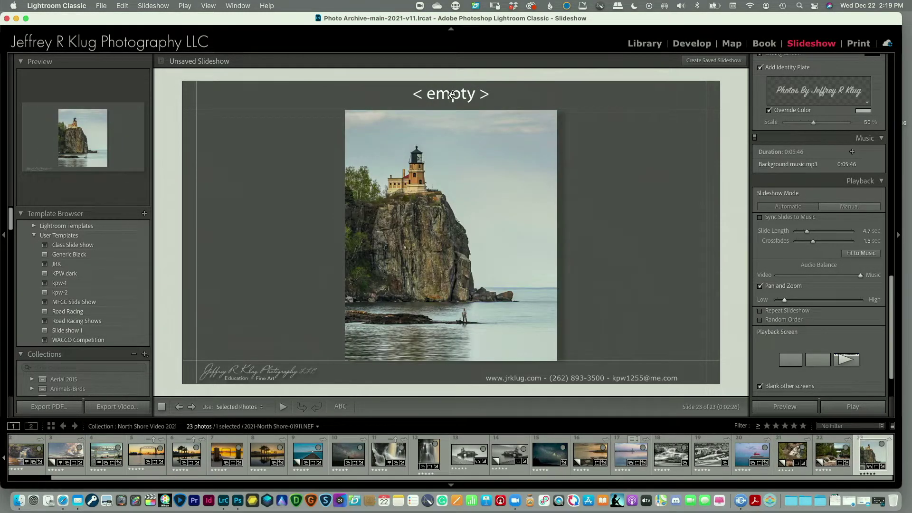
# - Return to the Library and check the title metadata of the last four photos in the collection
pyautogui.click(646, 45)
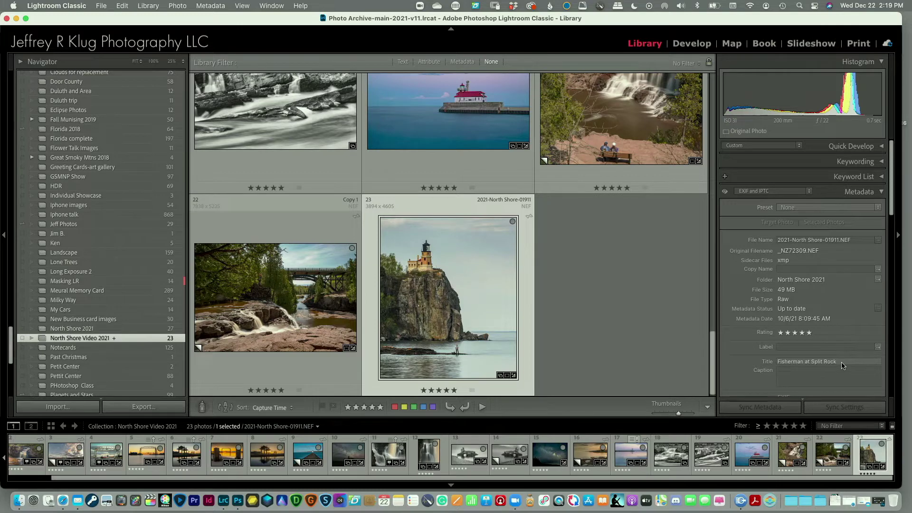
pyautogui.press('Left')
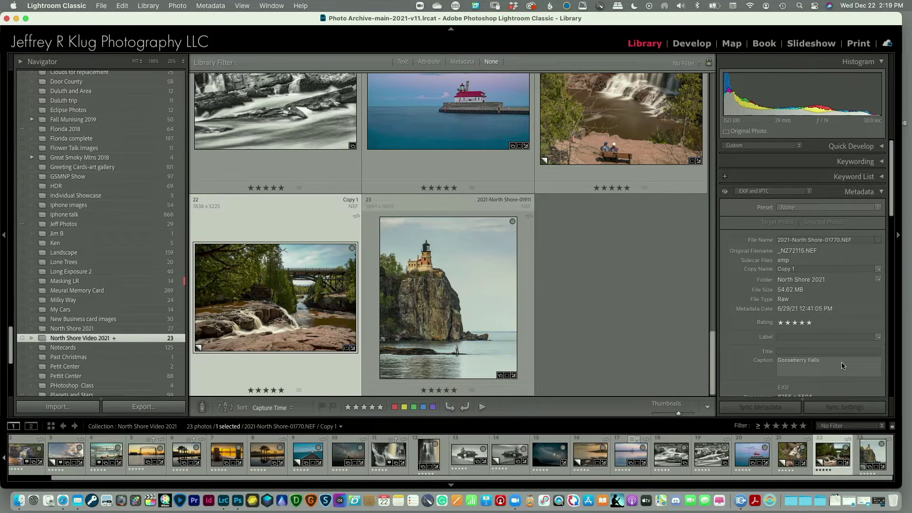
pyautogui.press('Left')
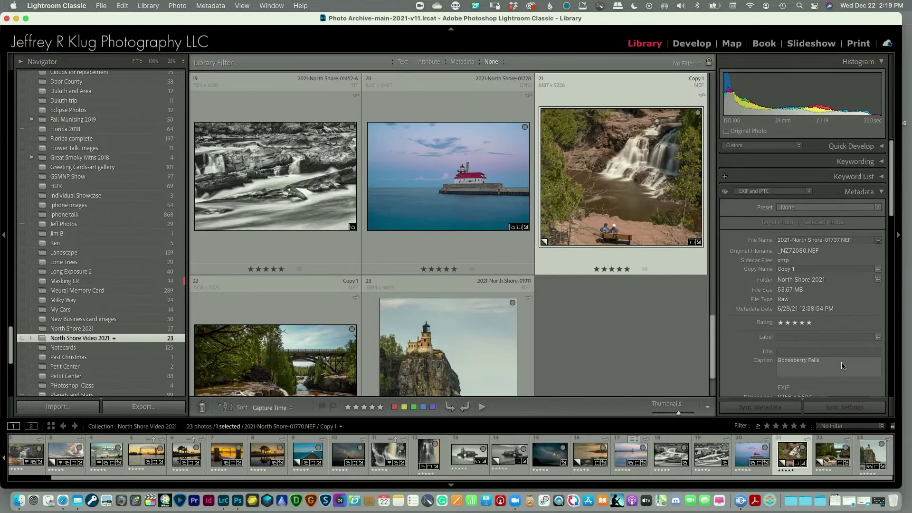
pyautogui.press('Left')
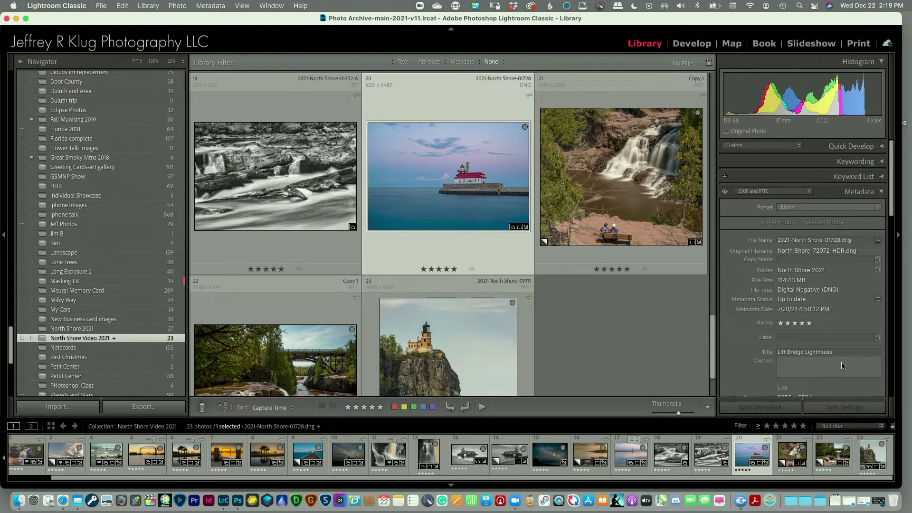
pyautogui.press('Right')
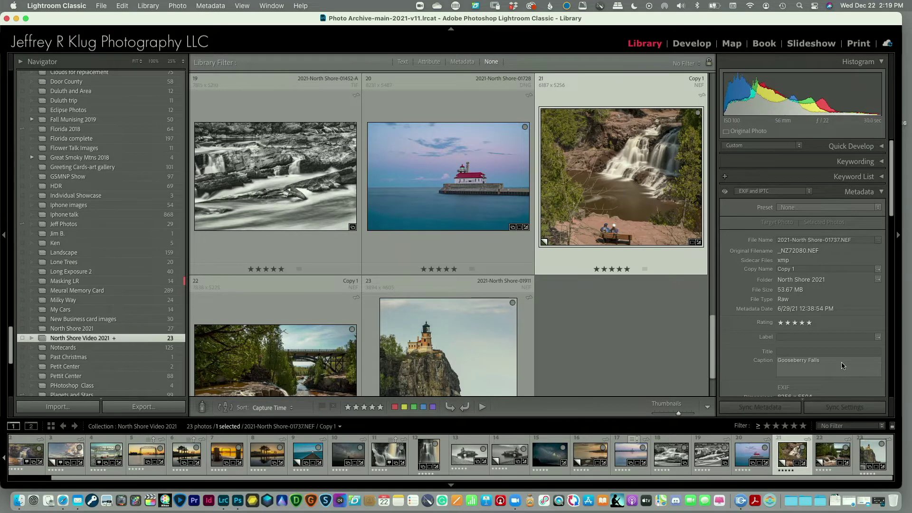
# - Set the title of photo 21, the waterfall with two people on a bench, to "Gooseberry Falls"
pyautogui.click(799, 352)
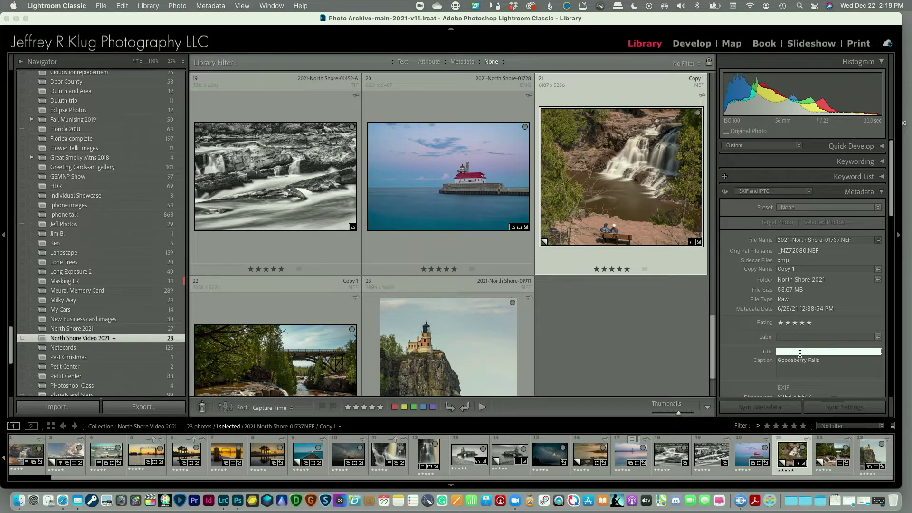
pyautogui.write('G')
pyautogui.press('BackSpace')
pyautogui.press('BackSpace')
pyautogui.write('oseberry Fal')
pyautogui.press('Return')
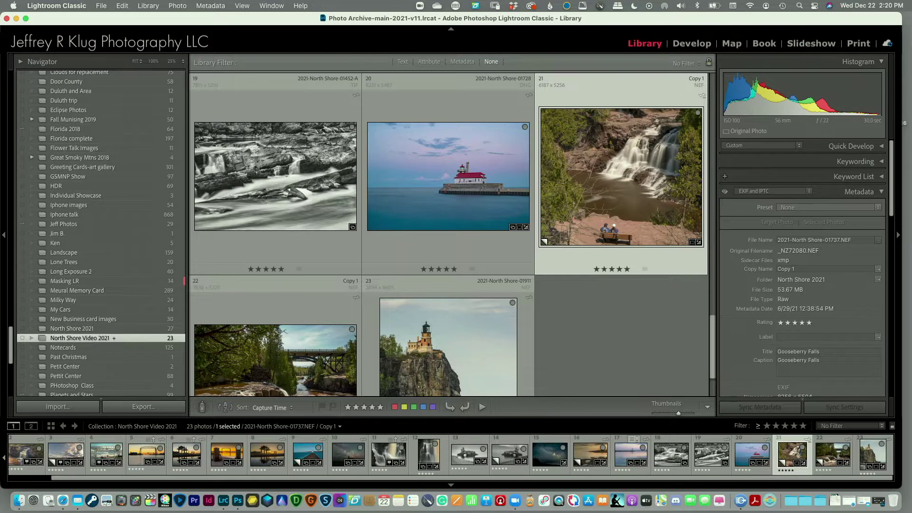
# - Copy the title "Jay Cooke State Park Cascade" from photo 19 and paste it as the title of black-and-white cascade photo 18
pyautogui.click(448, 176)
pyautogui.press('Left')
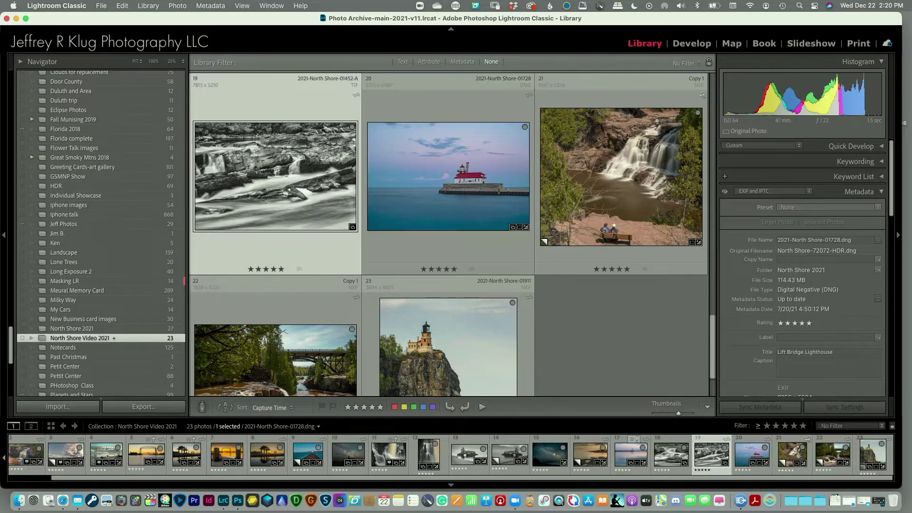
pyautogui.press('Left')
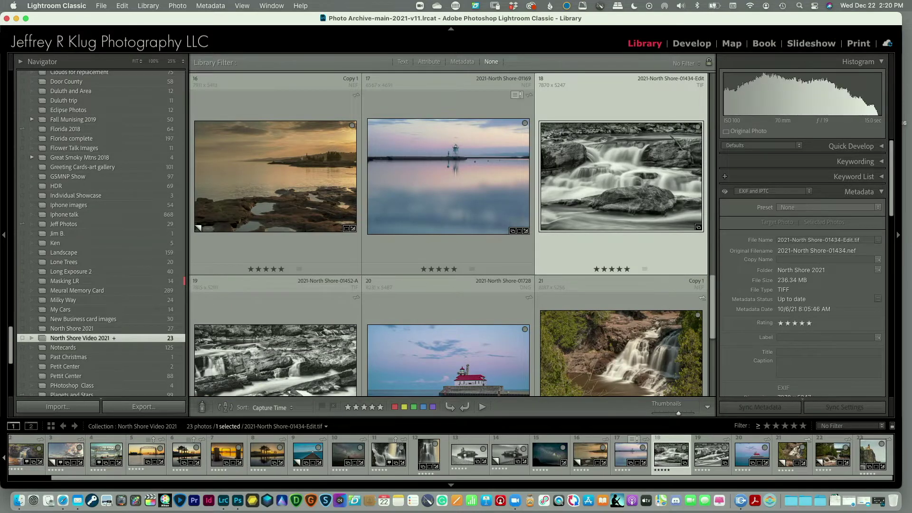
pyautogui.press('Right')
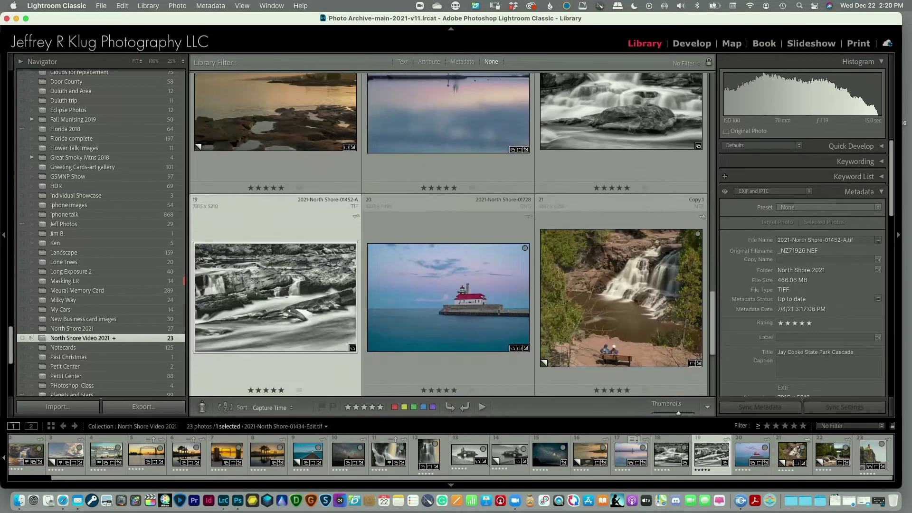
pyautogui.click(864, 354)
pyautogui.press('super+c')
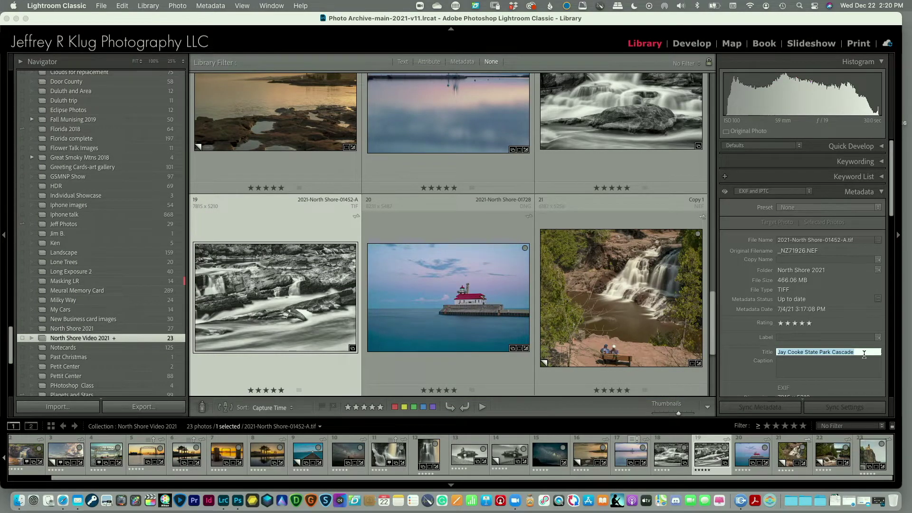
pyautogui.press('Left')
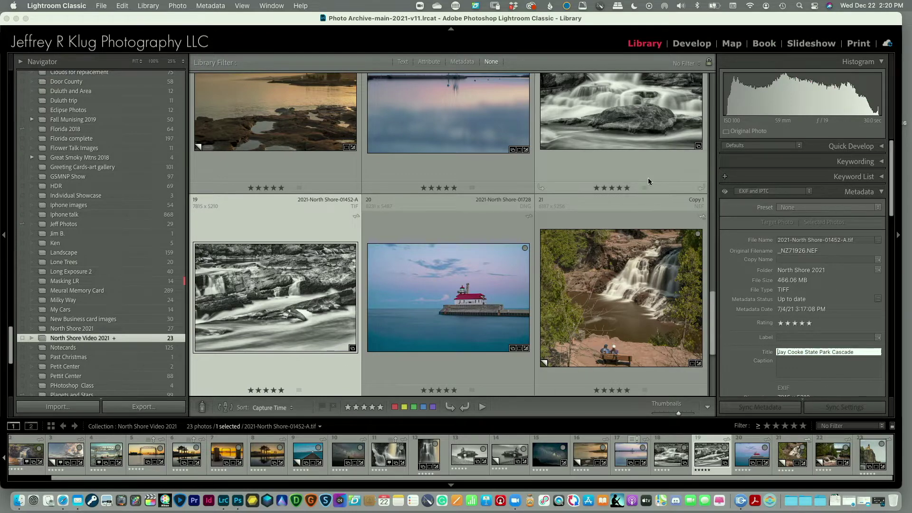
pyautogui.press('Return')
pyautogui.click(645, 158)
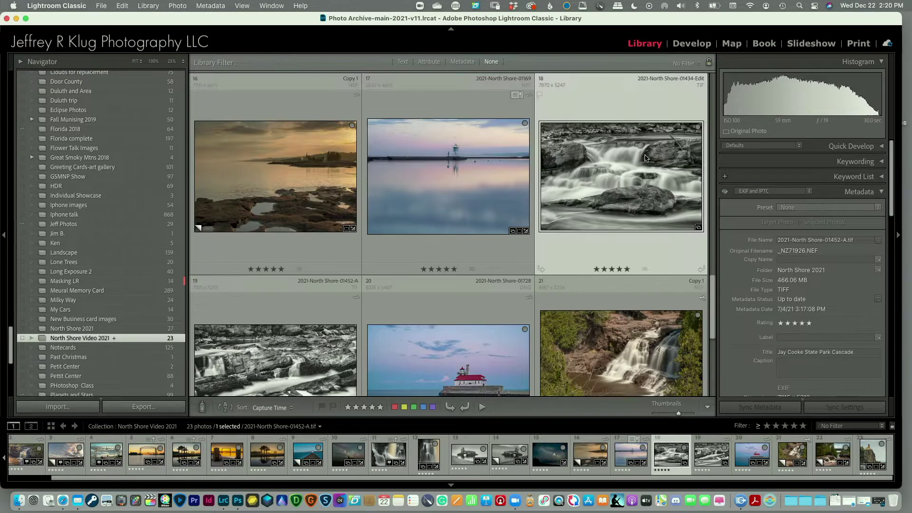
pyautogui.click(805, 352)
pyautogui.press('super+v')
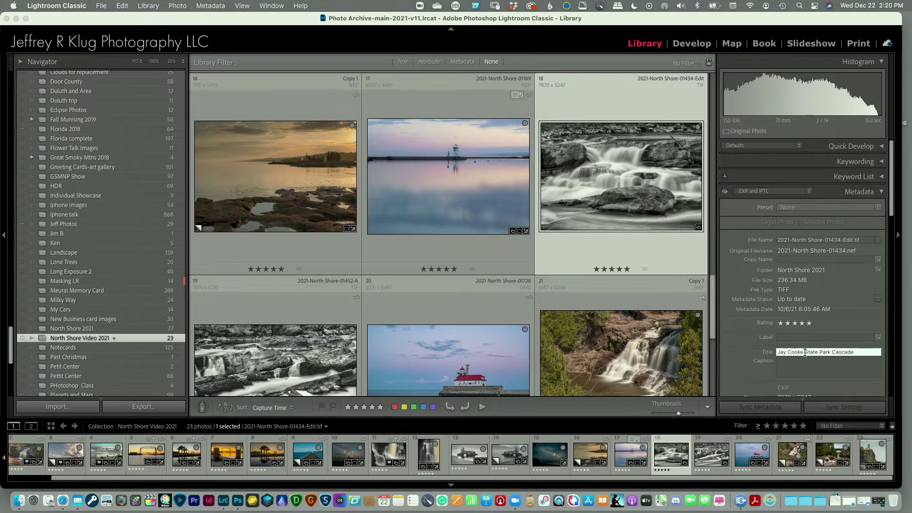
pyautogui.press('Return')
# - Give photo 16, the golden rocky shoreline, the title "Grand Maris Sunset"
pyautogui.click(448, 176)
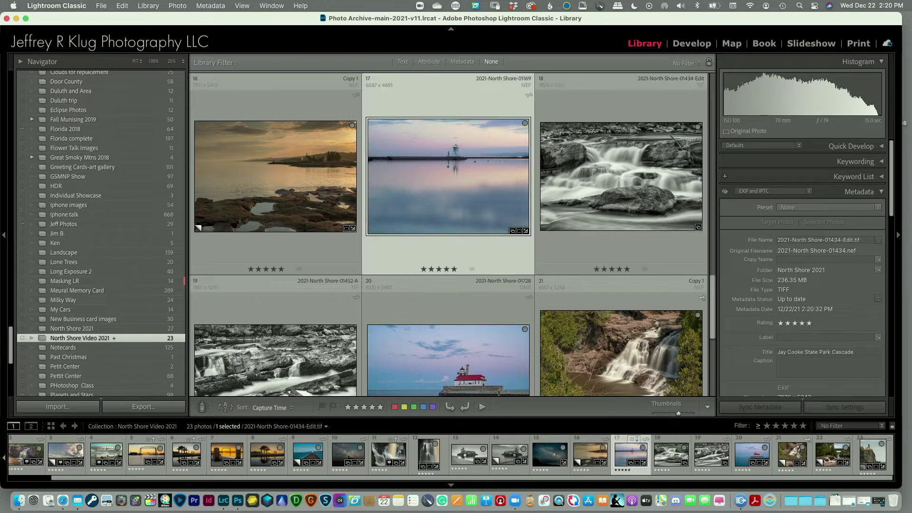
pyautogui.press('Left')
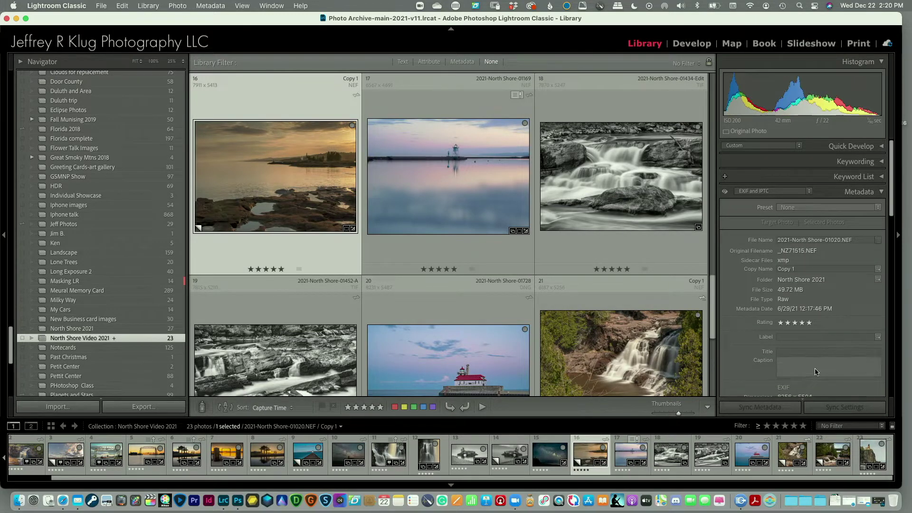
pyautogui.click(806, 352)
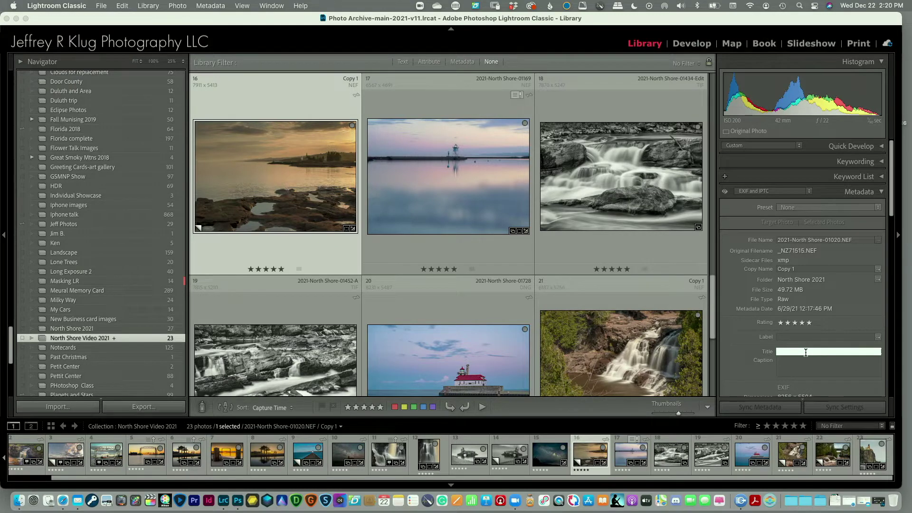
pyautogui.write('Grand M')
pyautogui.write('aris Sunset')
pyautogui.press('Return')
# - Title photo 15, the night sky over the dark shoreline, "Milky Way"
pyautogui.press('Left')
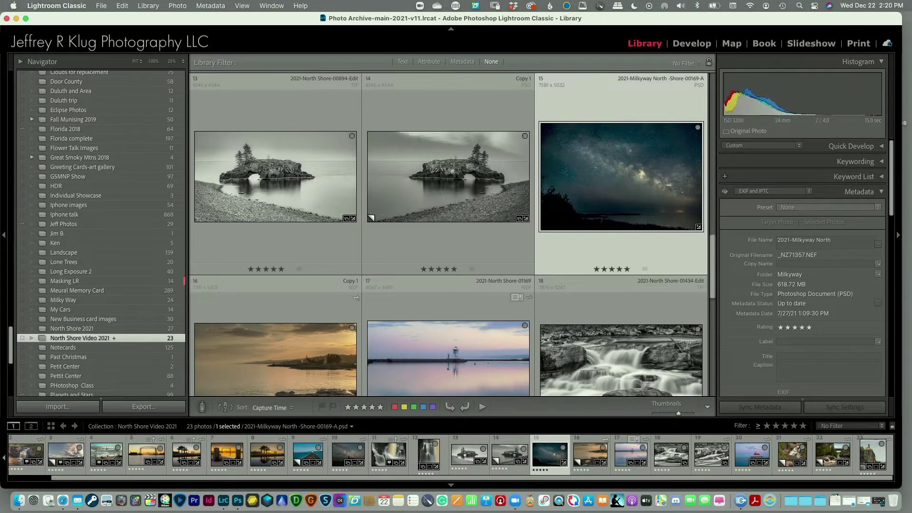
pyautogui.click(802, 358)
pyautogui.write('Mil')
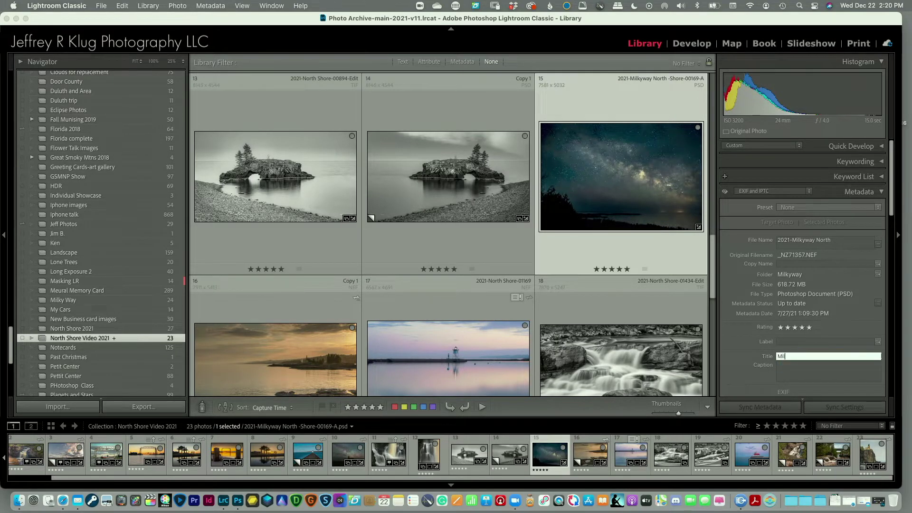
pyautogui.write('ky Way')
pyautogui.press('Return')
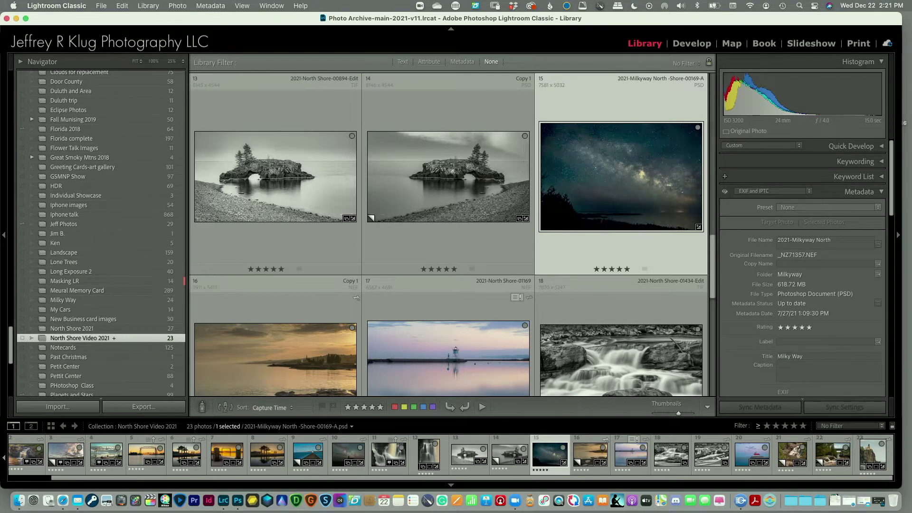
# - Check the title of photo 14 and enter "Hollow Rock Afternoon" as the title of photo 13
pyautogui.press('Left')
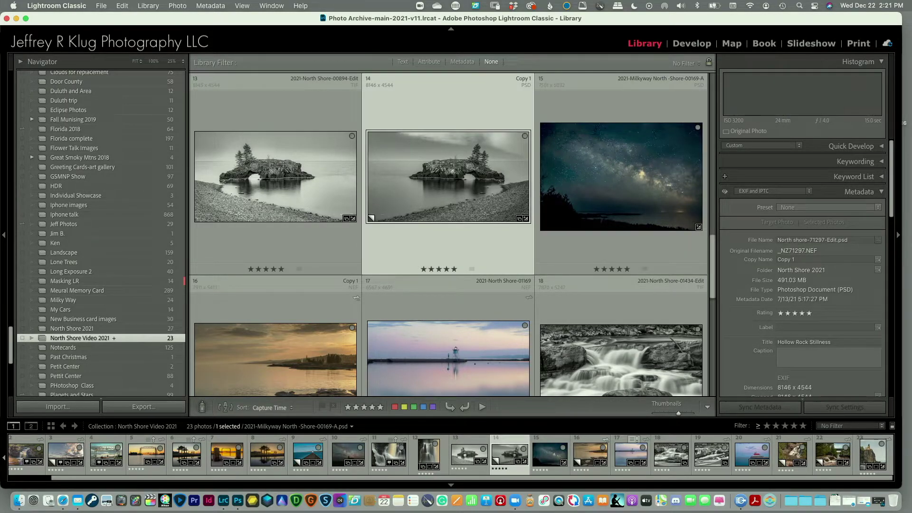
pyautogui.press('Left')
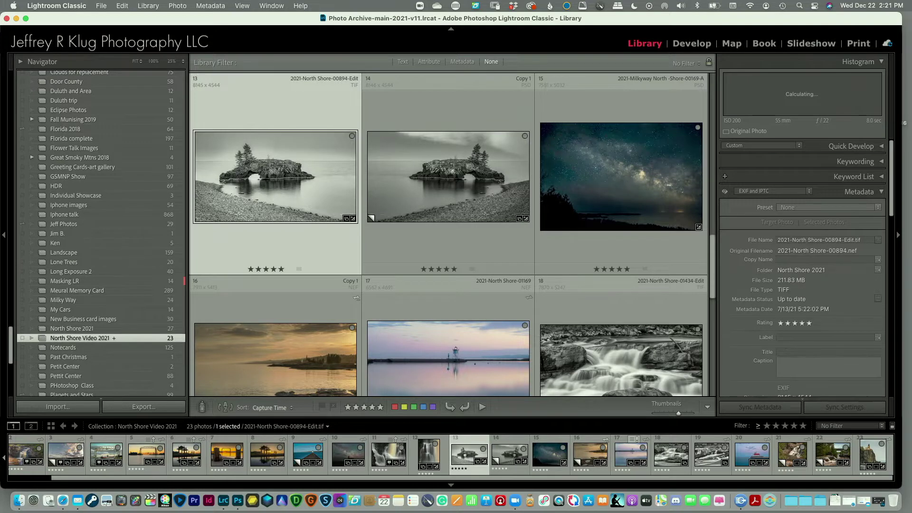
pyautogui.click(817, 351)
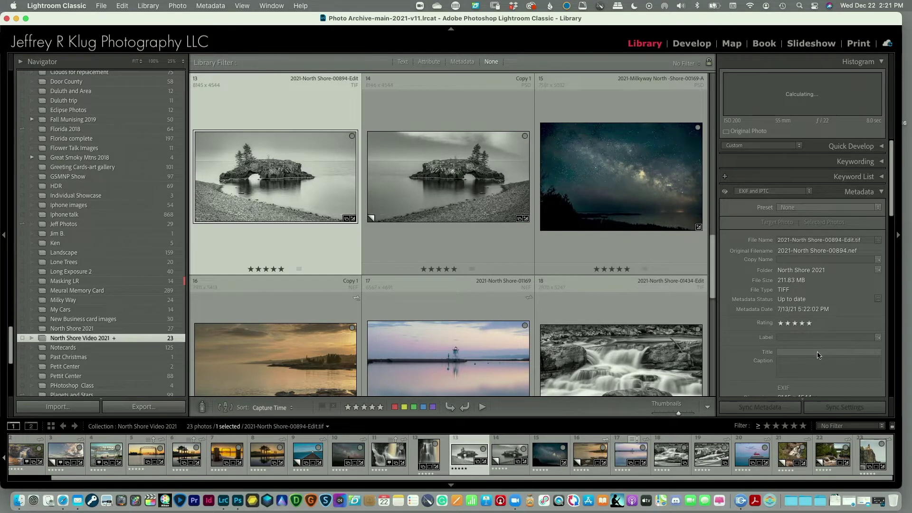
pyautogui.write('H')
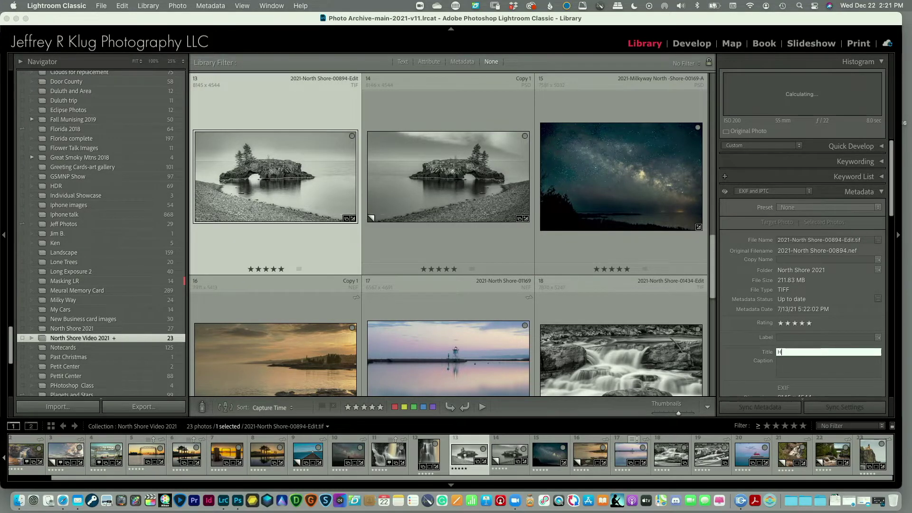
pyautogui.write('ollow ')
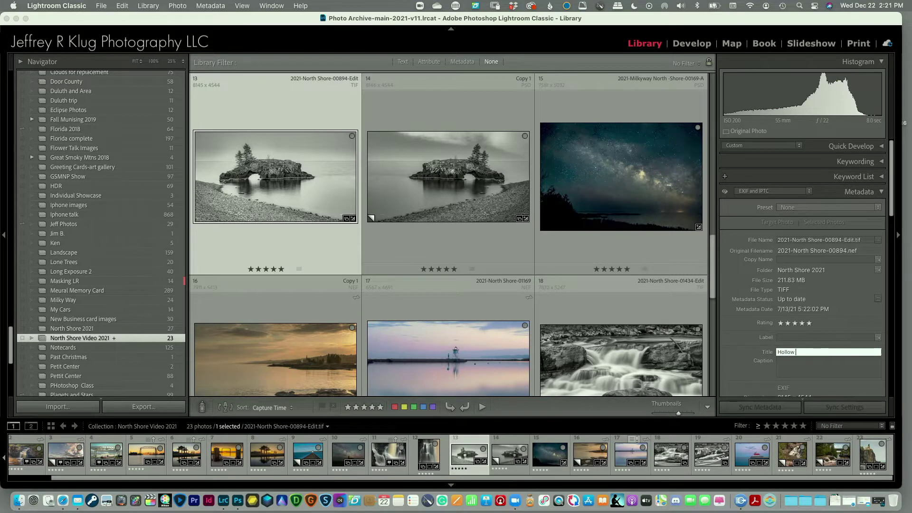
pyautogui.write('Rock Afternoon')
pyautogui.press('Return')
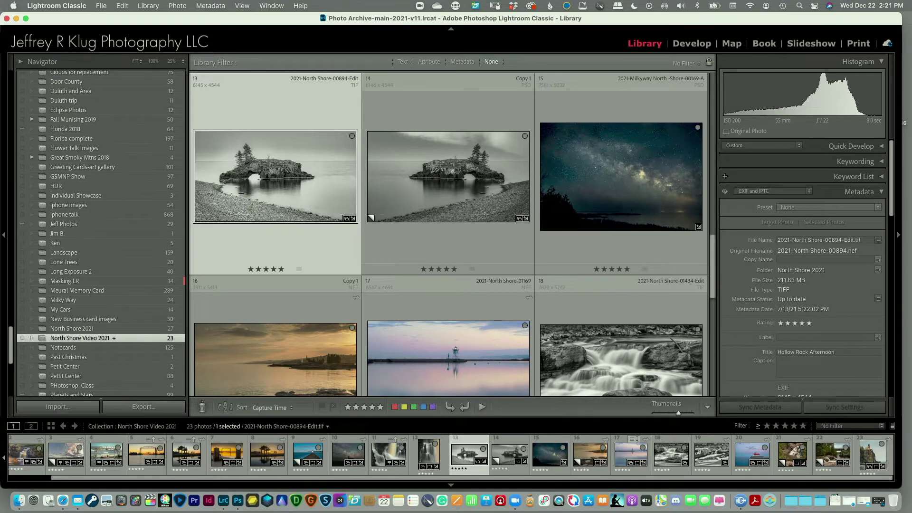
# - Set the title of photo 12, the vertical waterfall image, to "High Falls"
pyautogui.click(429, 455)
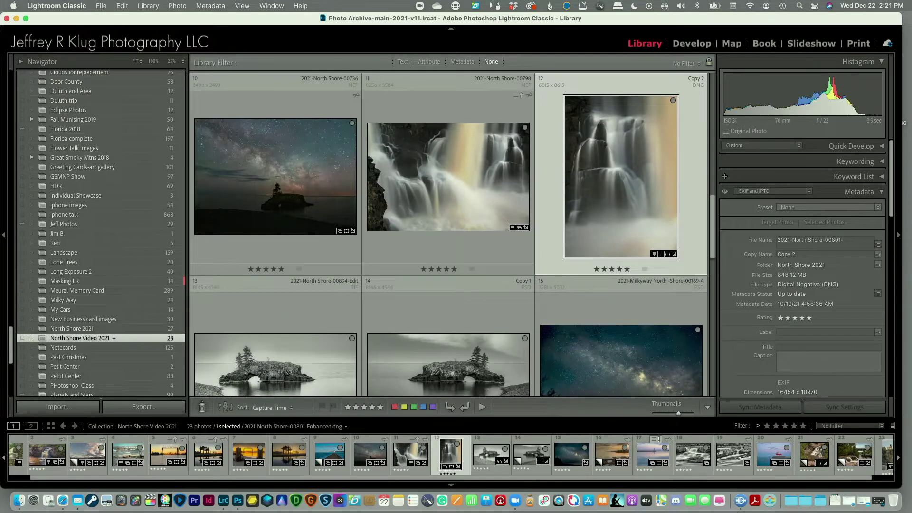
pyautogui.click(825, 347)
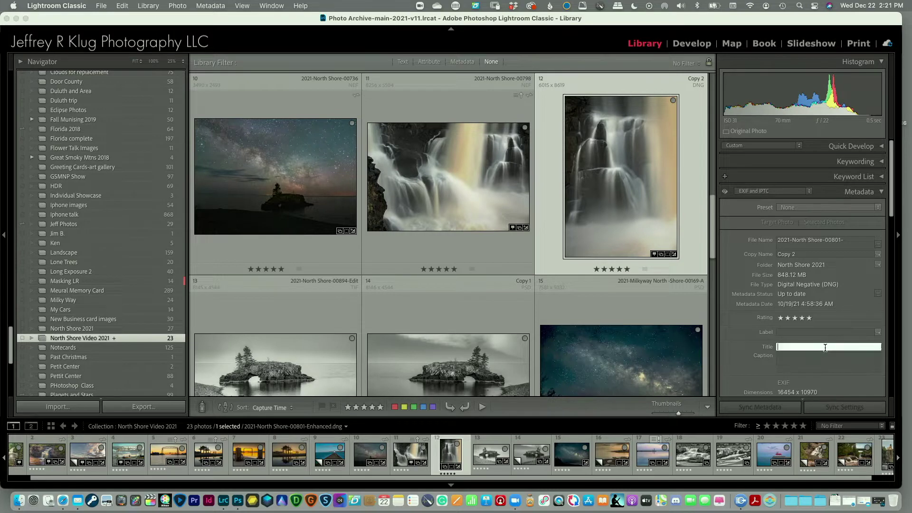
pyautogui.write('High Falls')
pyautogui.press('Return')
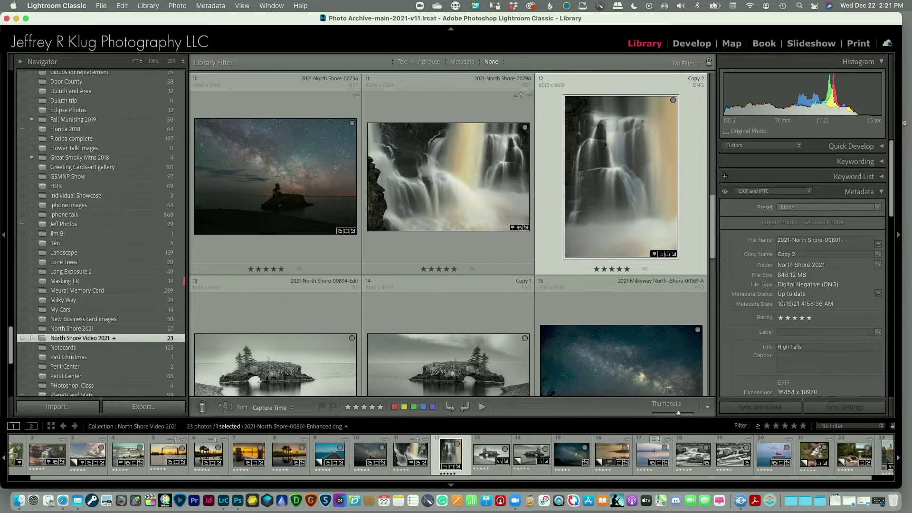
# - Check the titles of photos 11 and 10, and title photo 9, the pier with the lighthouse, "Two Rivers Lighthouse"
pyautogui.click(448, 177)
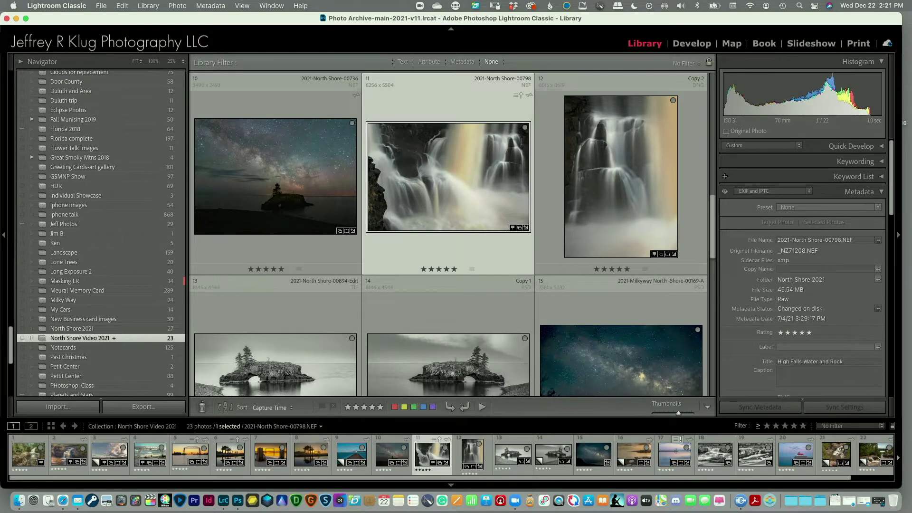
pyautogui.press('Left')
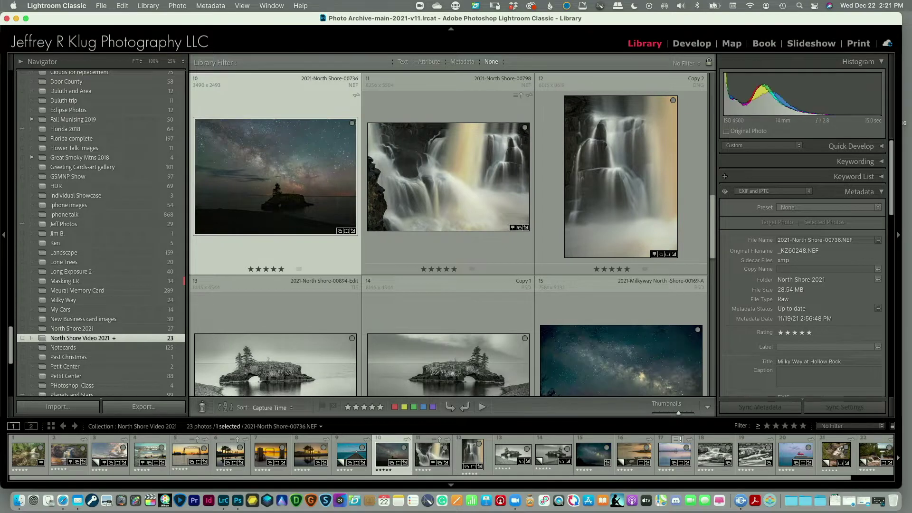
pyautogui.press('Left')
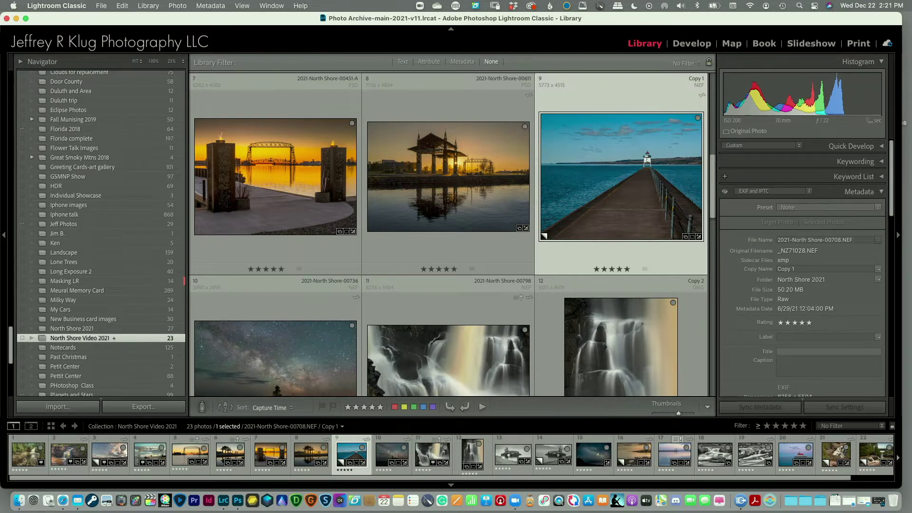
pyautogui.click(822, 352)
pyautogui.write('T')
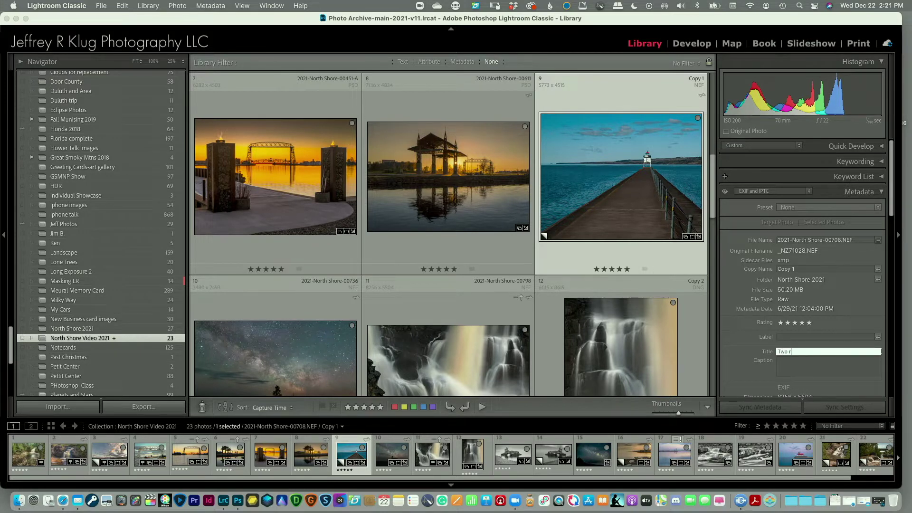
pyautogui.write('wo Rivers Lighthous')
pyautogui.press('Return')
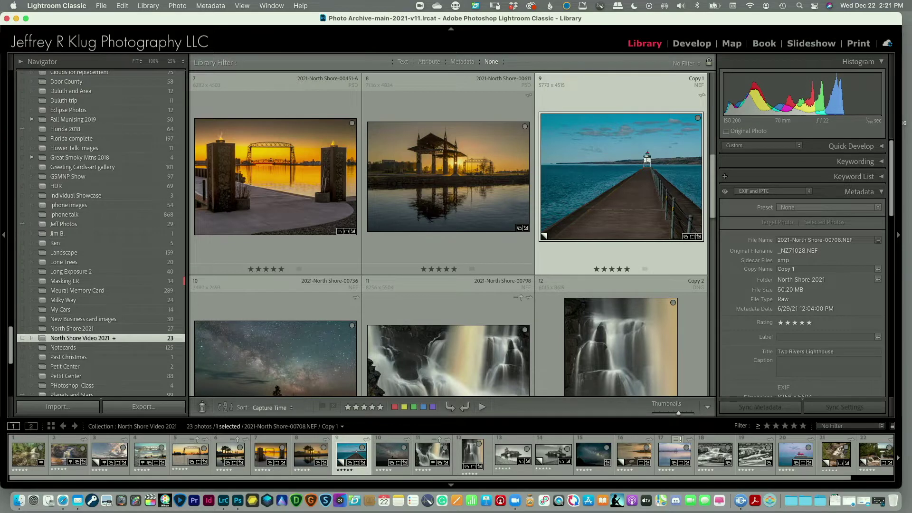
# - Check photo 6's title and enter "Pa" as the title of photo 7, the sunrise bridge between two pillars
pyautogui.press('Left')
pyautogui.press('Left')
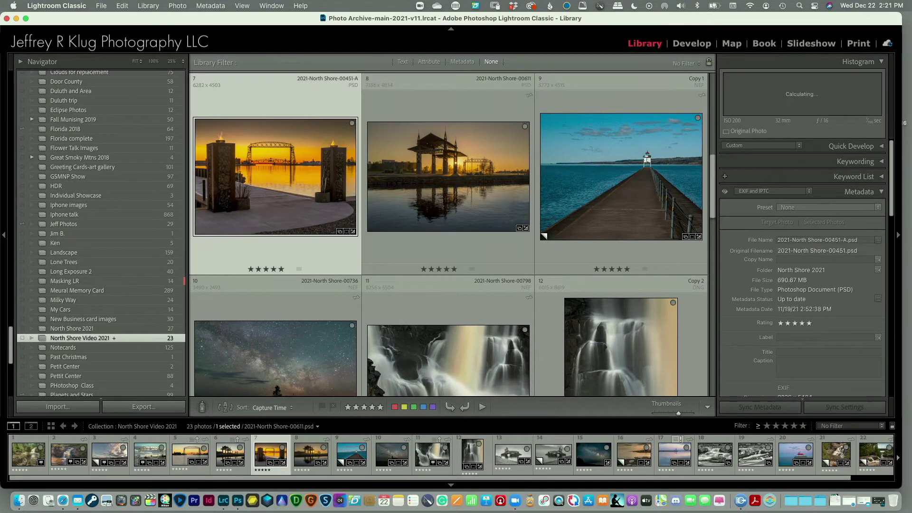
pyautogui.press('Left')
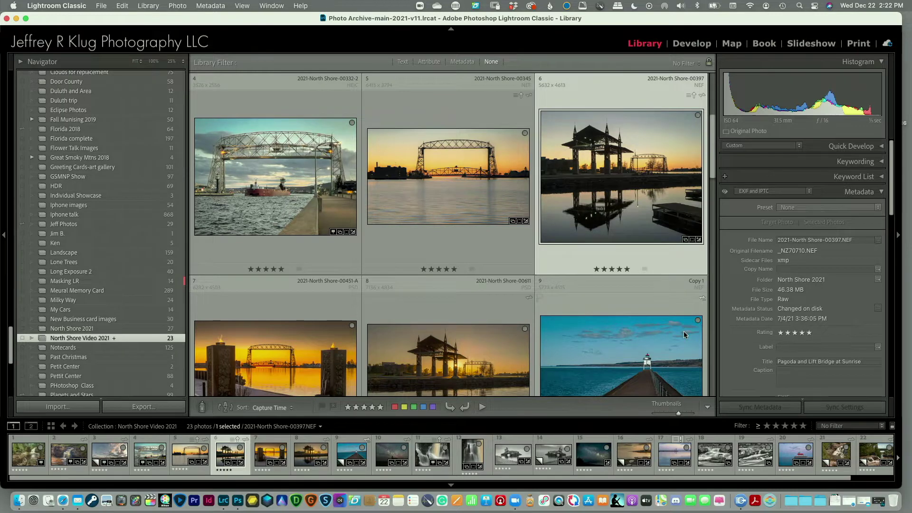
pyautogui.press('Right')
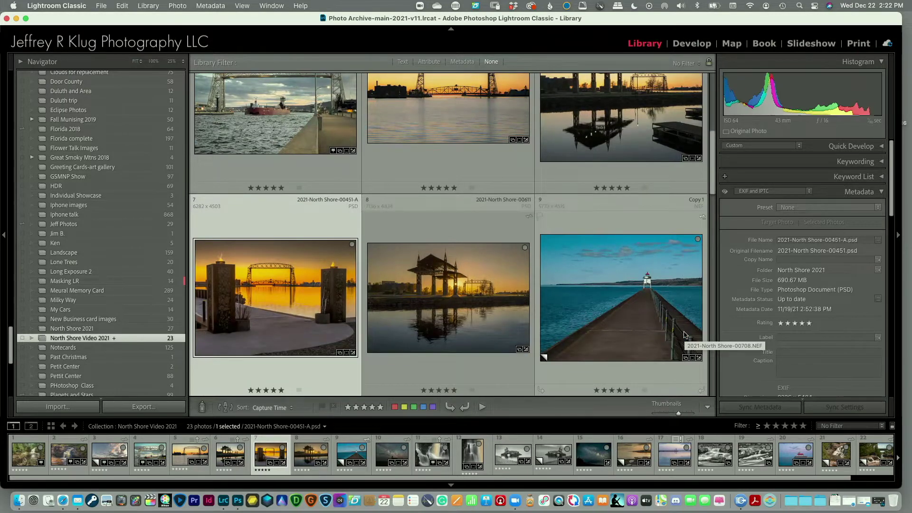
pyautogui.click(783, 352)
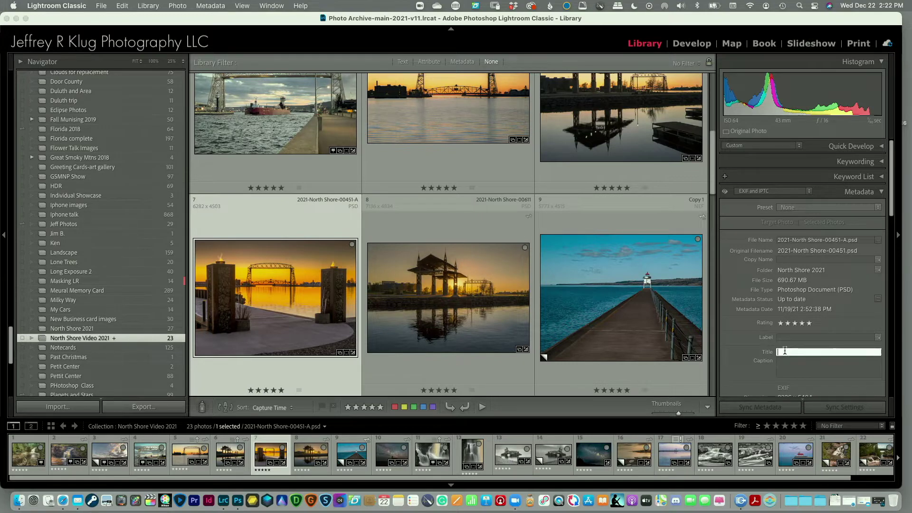
pyautogui.write('Padgo')
pyautogui.press('BackSpace')
pyautogui.press('BackSpace')
pyautogui.press('BackSpace')
pyautogui.press('Return')
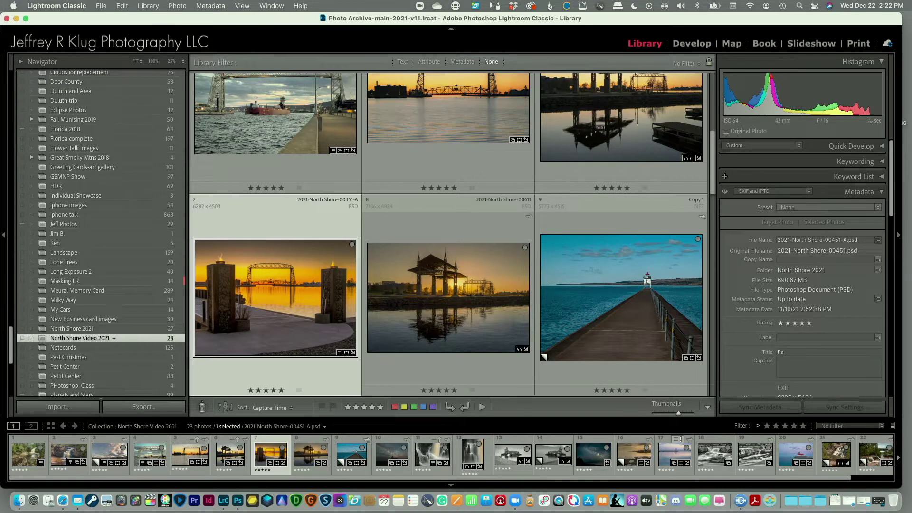
# - Copy the title "Pagoda and Lift Bridge at Sunrise" from photo 6, the silhouetted pagoda
pyautogui.click(230, 454)
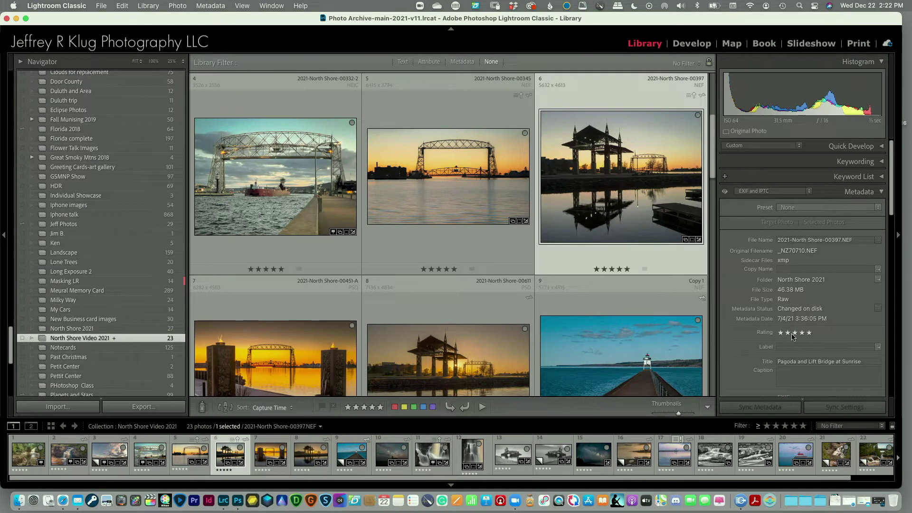
pyautogui.click(872, 363)
pyautogui.press('super+c')
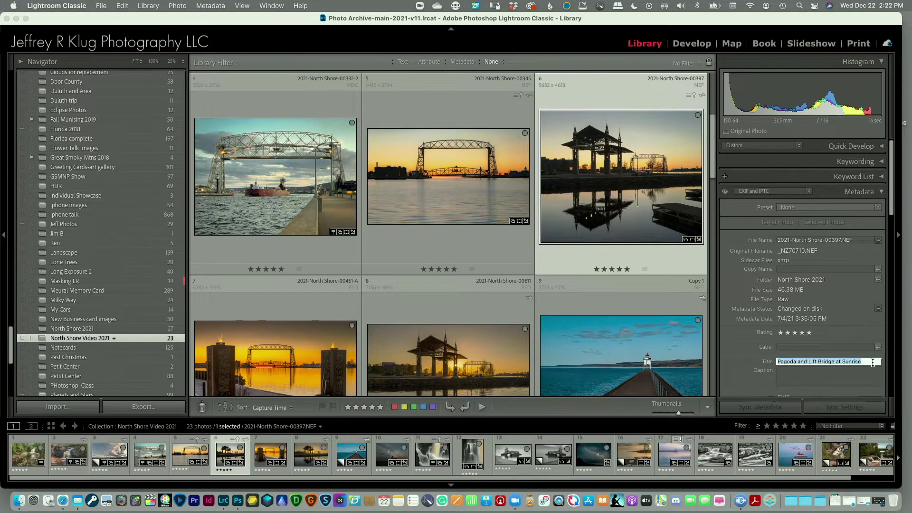
pyautogui.press('Right')
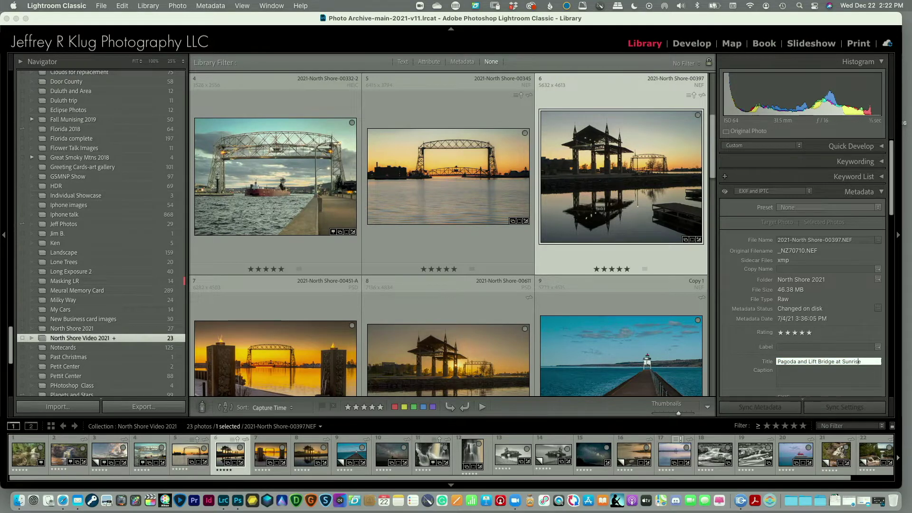
pyautogui.press('Return')
# - Check photo 5's title and set the title of photo 7, the bridge between two pillars, to "Lift Bridge Sunrise"
pyautogui.press('Left')
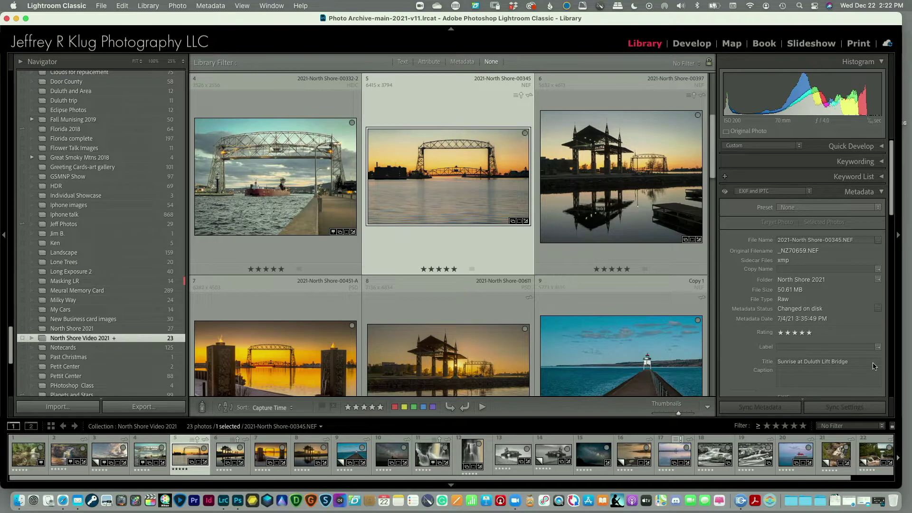
pyautogui.press('Right')
pyautogui.press('Right')
pyautogui.write('Pa')
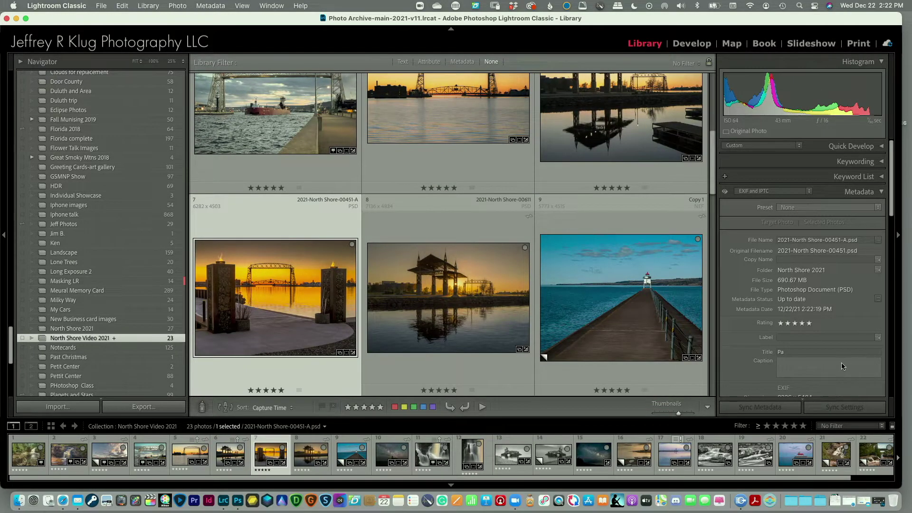
pyautogui.click(799, 352)
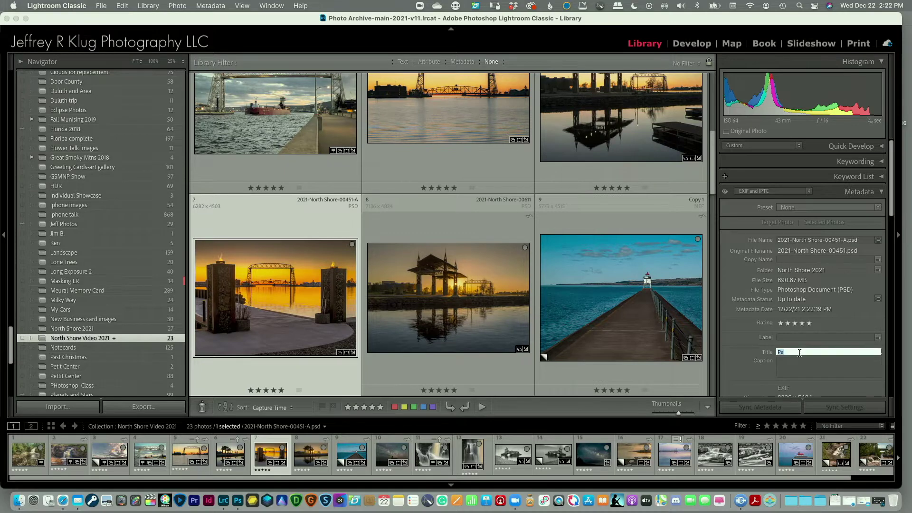
pyautogui.write('Lift Bridge Sunrise')
pyautogui.press('Return')
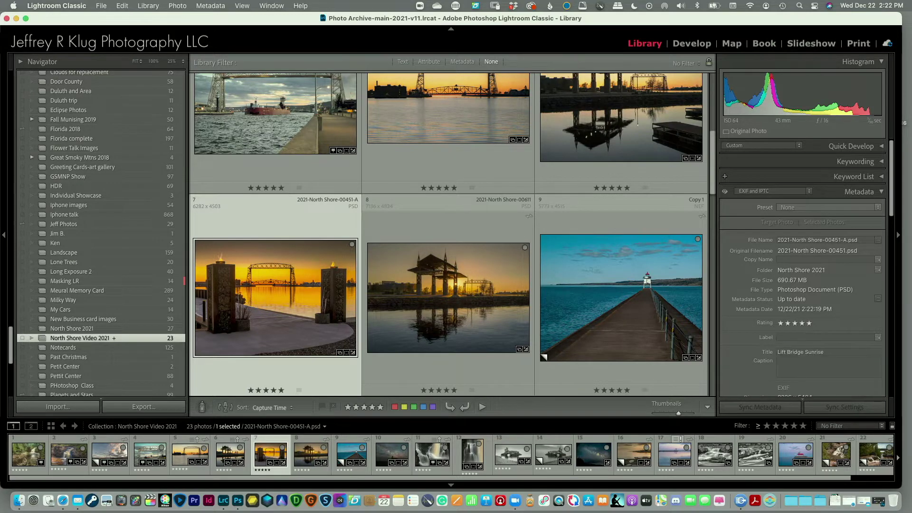
# - Paste the copied title "Pagoda and Lift Bridge at Sunrise" as the title of photo 8, the pagoda reflected in water
pyautogui.click(447, 298)
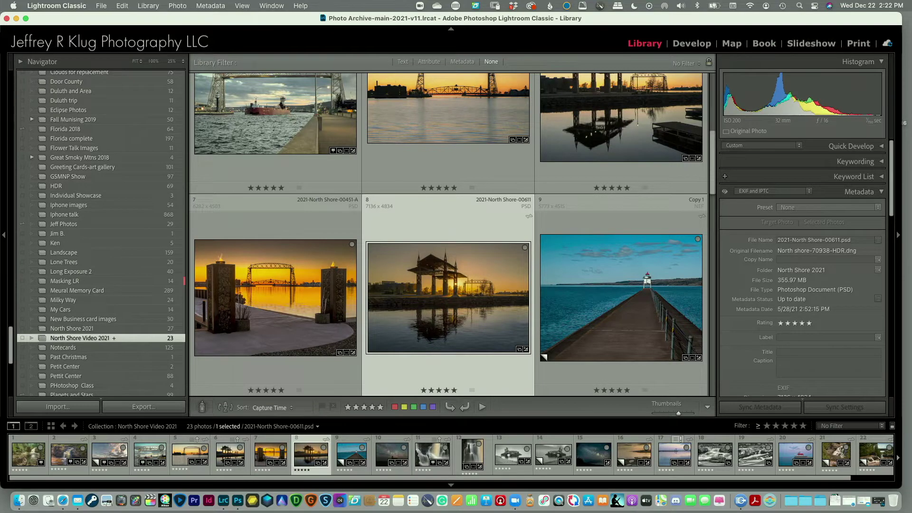
pyautogui.click(796, 353)
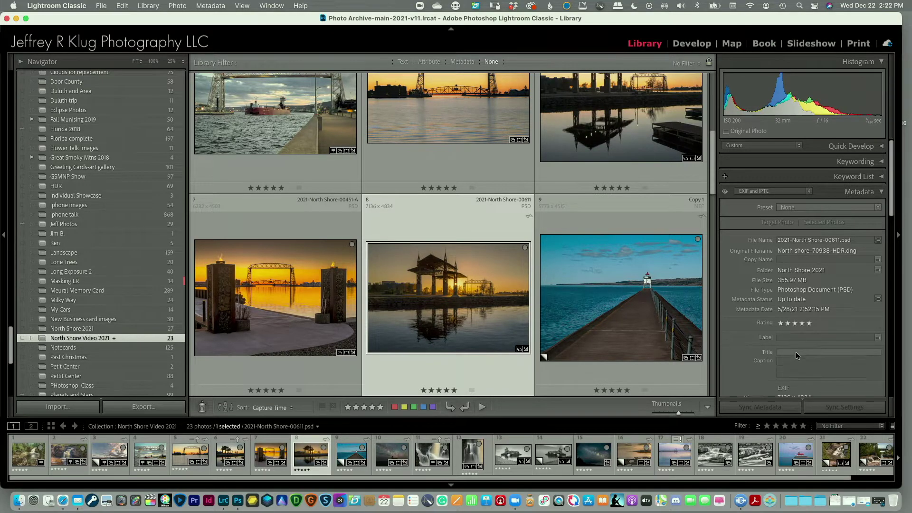
pyautogui.press('super+v')
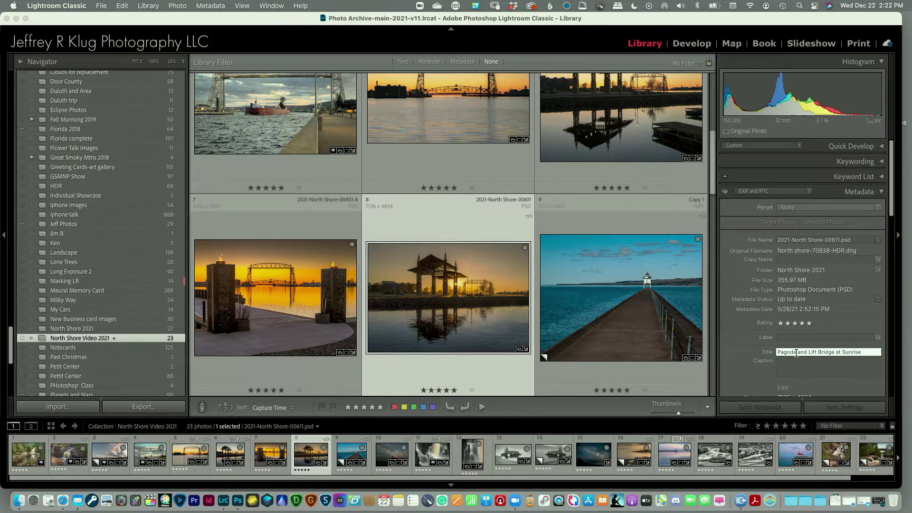
pyautogui.press('Return')
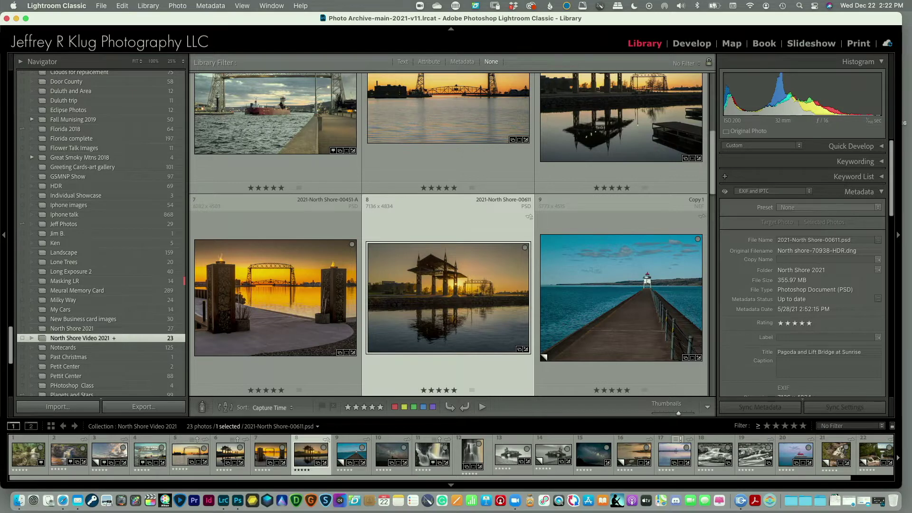
# - Title photo 4, the red ship passing under the bridge, "Ship Throug the Lift Bridge"
pyautogui.press('Up')
pyautogui.press('Left')
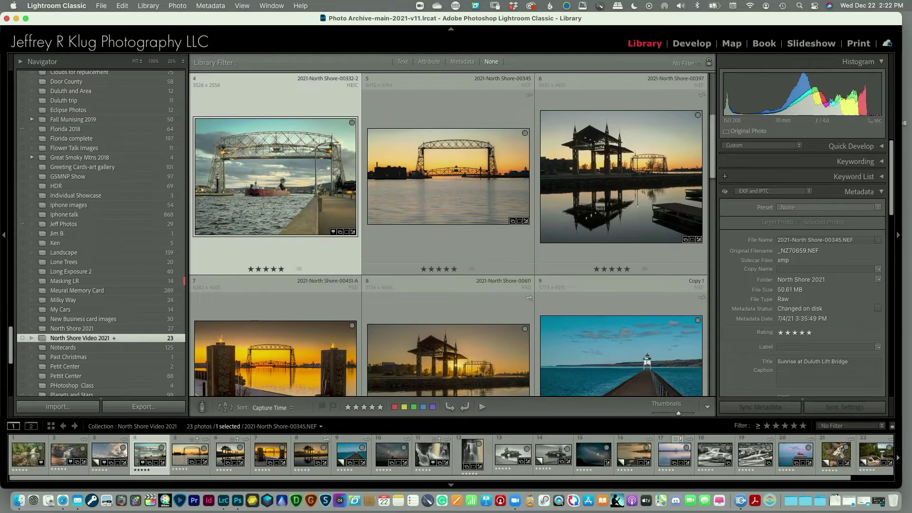
pyautogui.click(800, 352)
pyautogui.write('Sh')
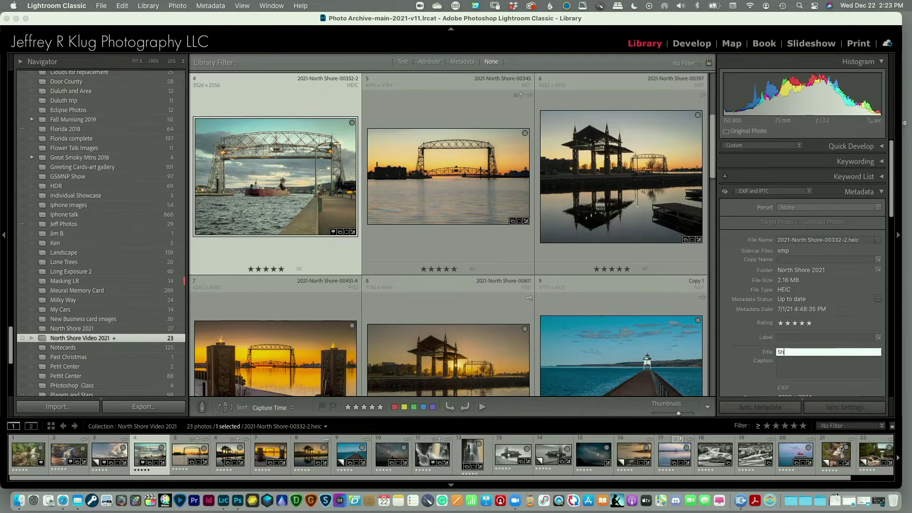
pyautogui.write('ip Throug the Lift Bridge')
pyautogui.press('Return')
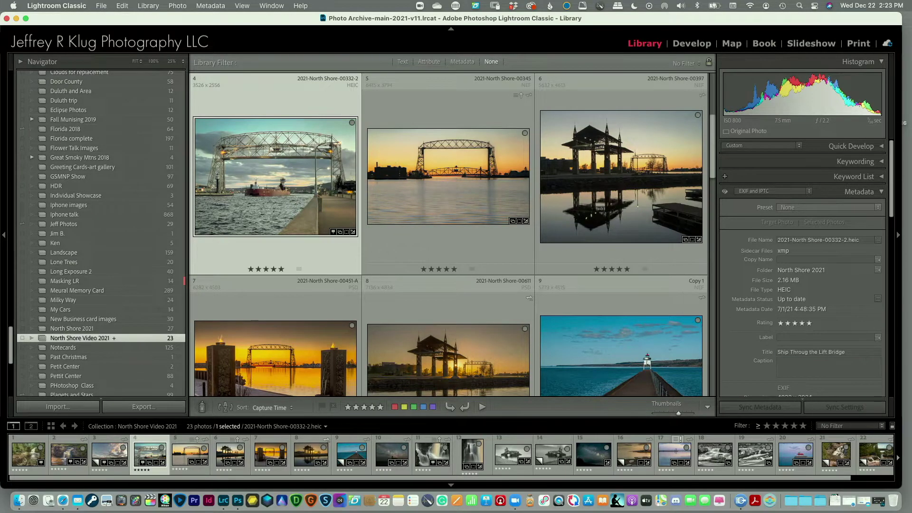
# - View photo 3, the pier under a cloudy sky, at full screen and title it "Lift Bridge Sunrise"
pyautogui.press('Left')
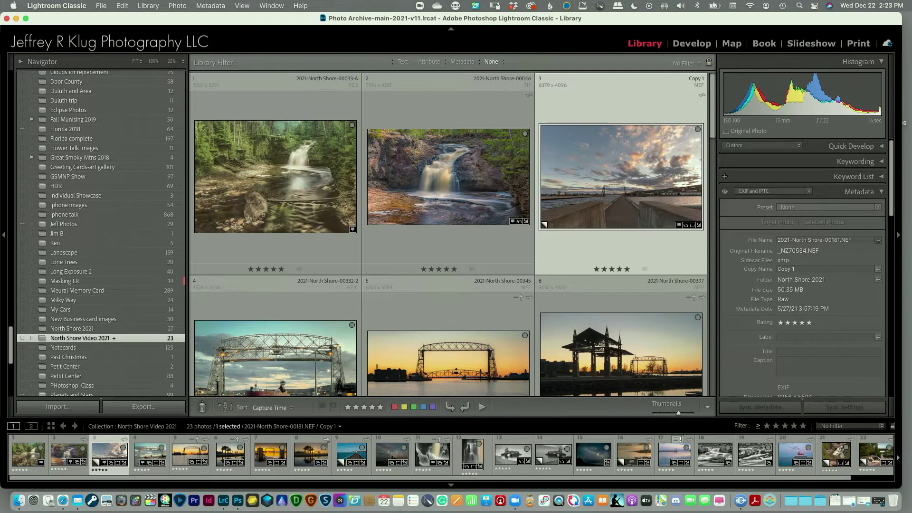
pyautogui.press('f')
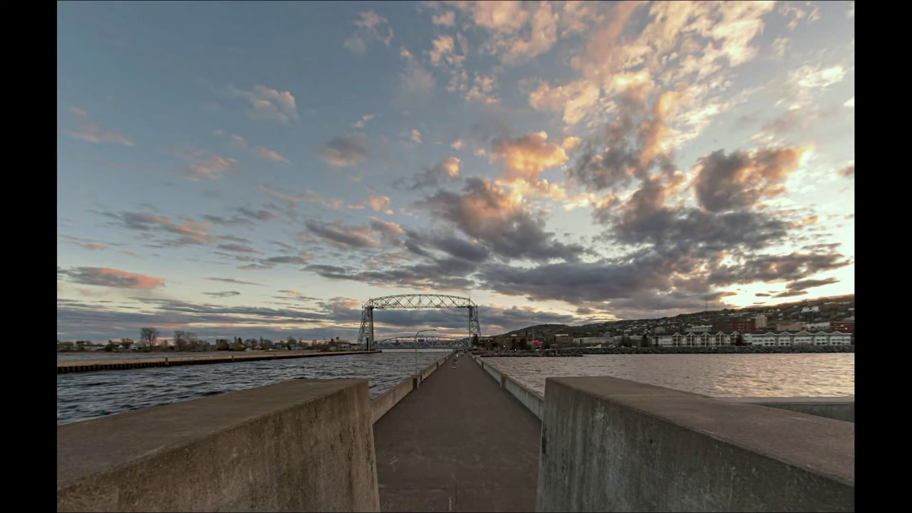
pyautogui.press('Right')
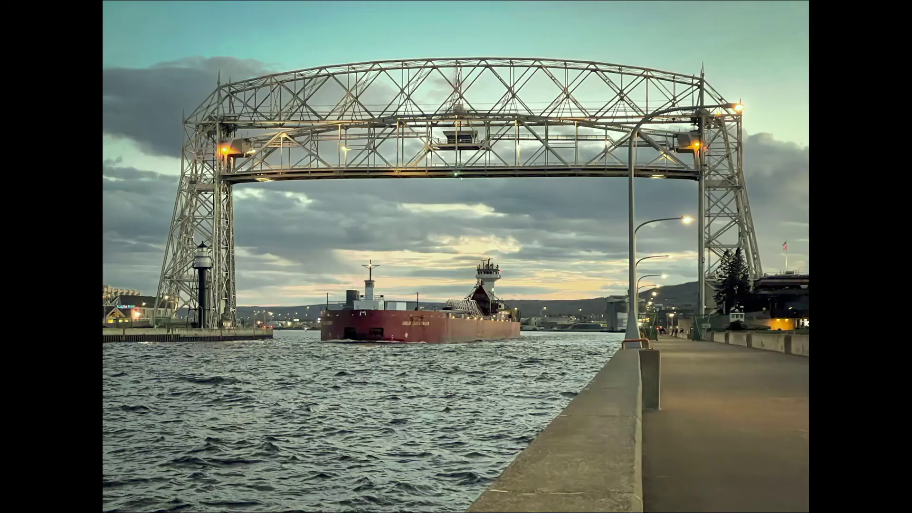
pyautogui.press('Escape')
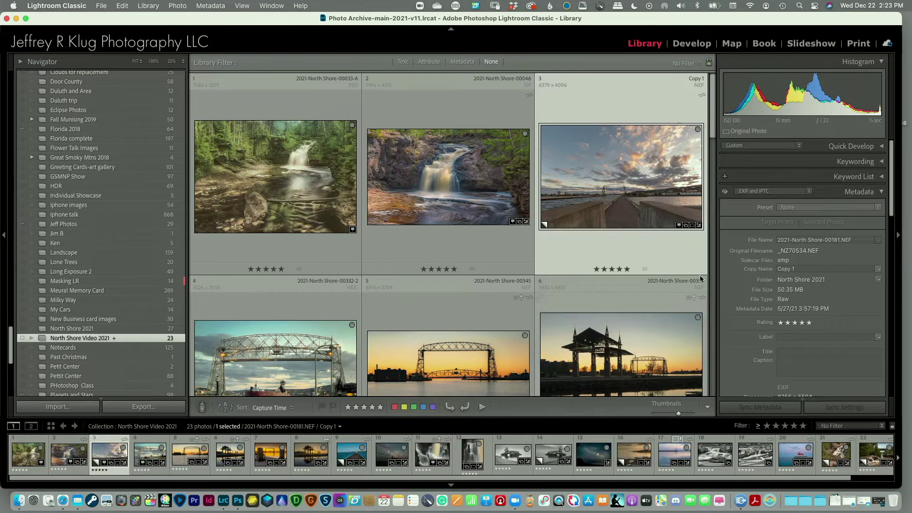
pyautogui.click(794, 352)
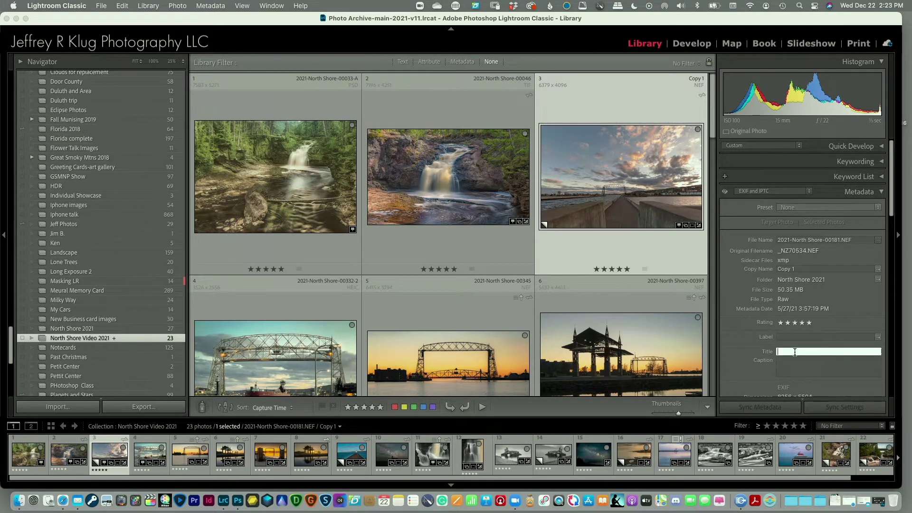
pyautogui.write('Lift Bridge Sunrise')
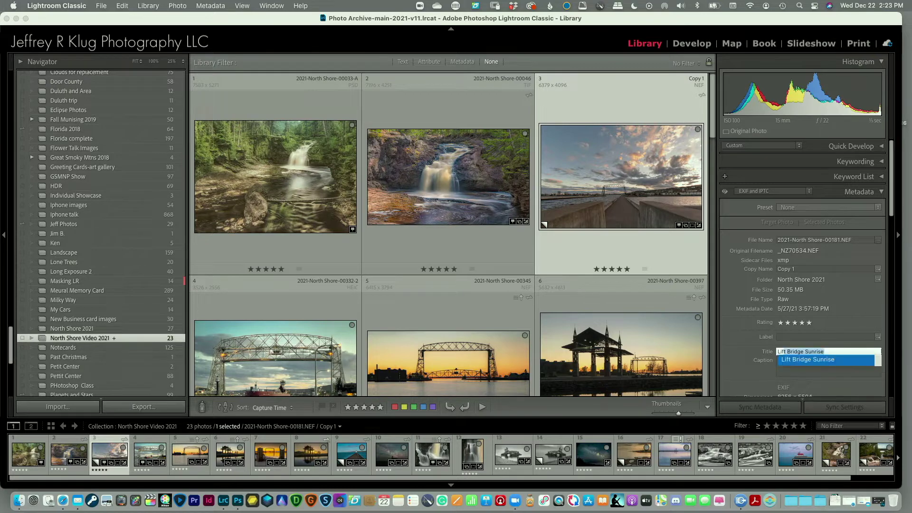
pyautogui.press('Return')
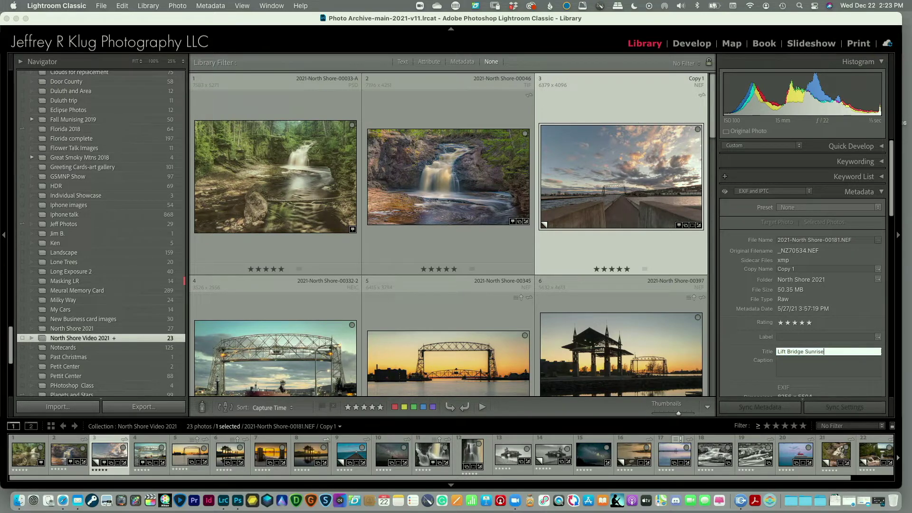
pyautogui.press('Return')
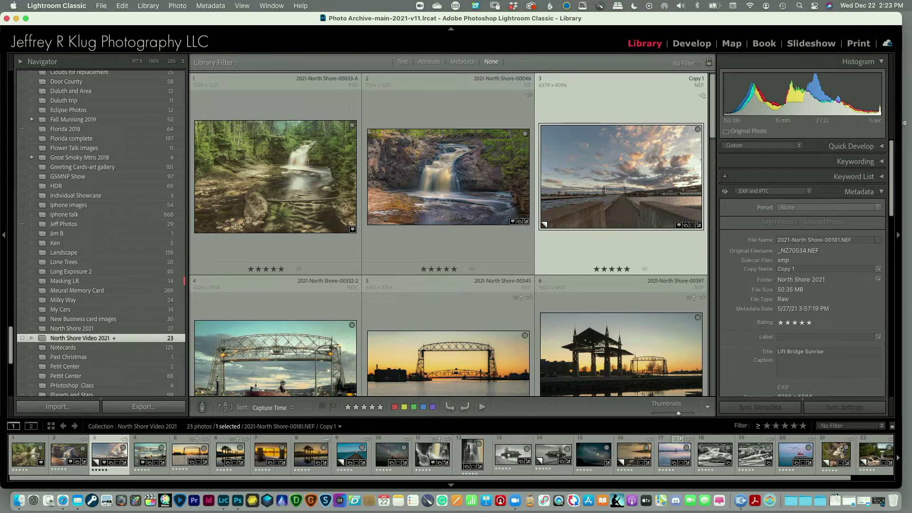
# - Title photo 2, the waterfall against the reddish rock wall, "Amicon Falls"
pyautogui.press('Left')
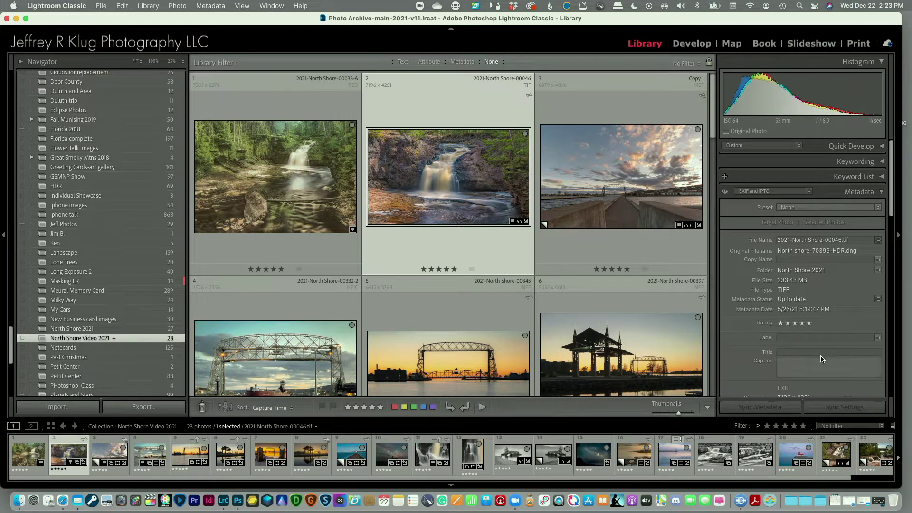
pyautogui.click(795, 353)
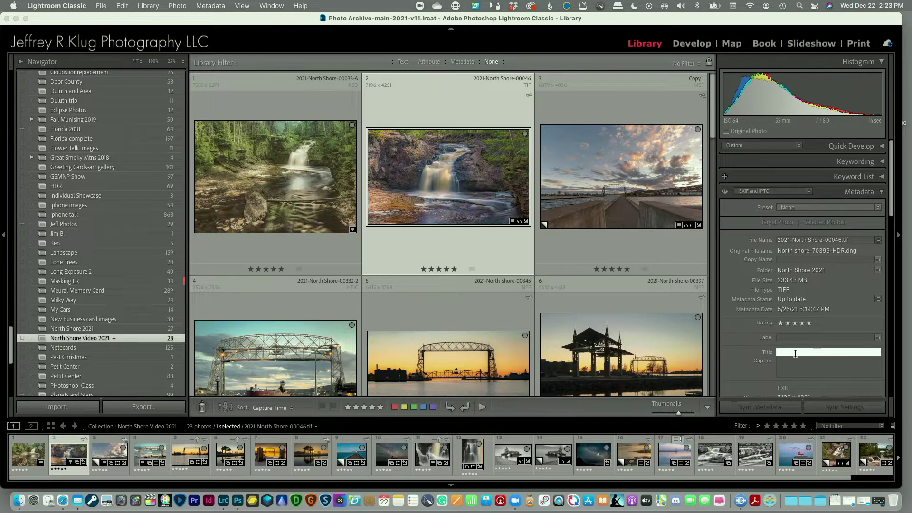
pyautogui.write('Amicon Falls')
pyautogui.press('Return')
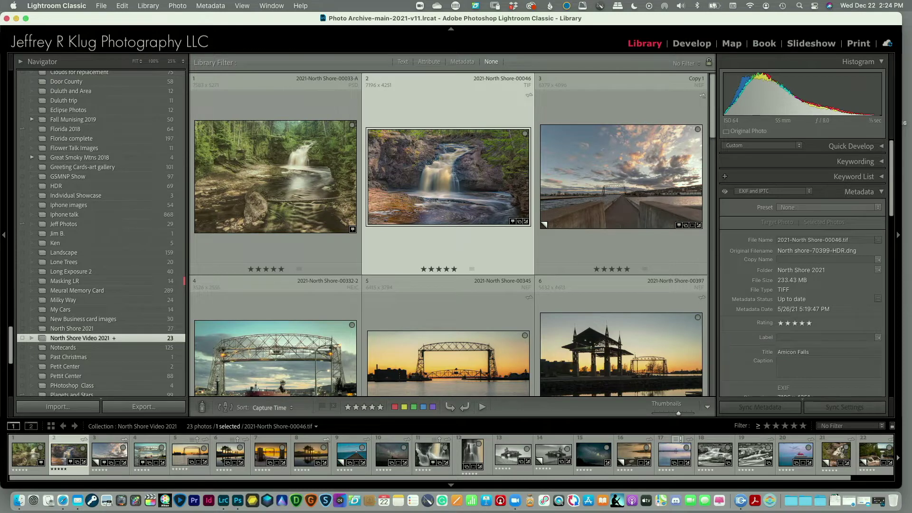
# - Title photo 1, the forest waterfall with the boulder, "Amicon Falls" and open the collection in the Slideshow module
pyautogui.click(275, 175)
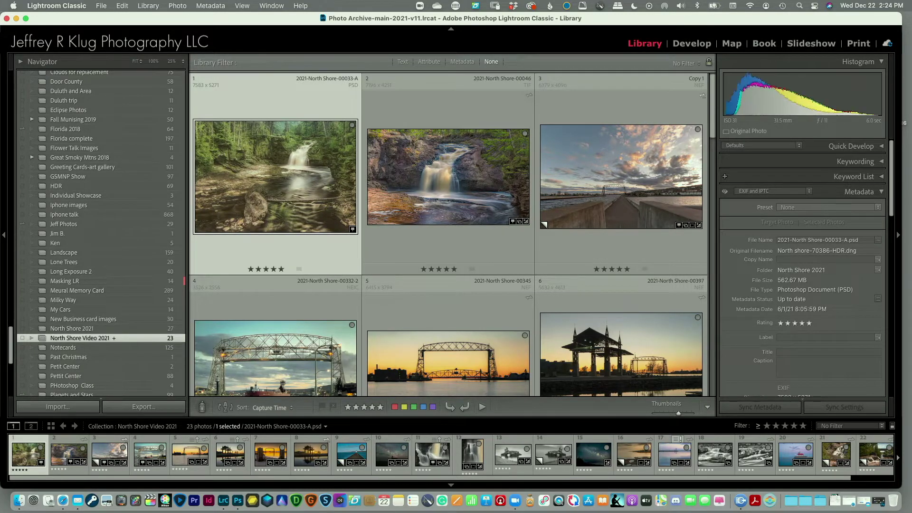
pyautogui.click(792, 351)
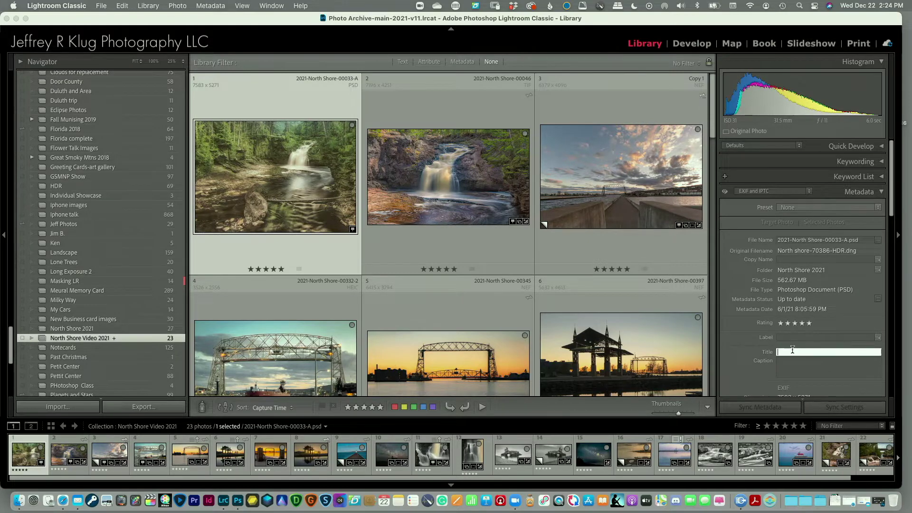
pyautogui.write('Amicon Falls')
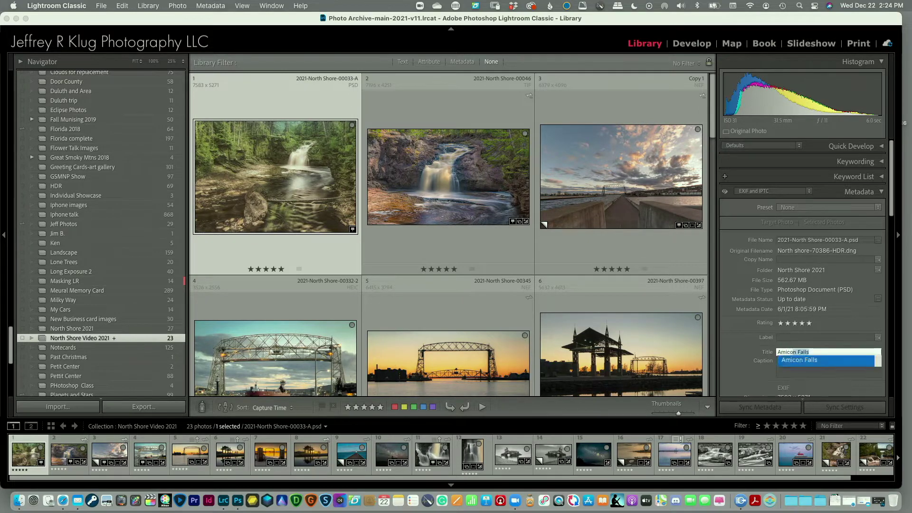
pyautogui.press('Return')
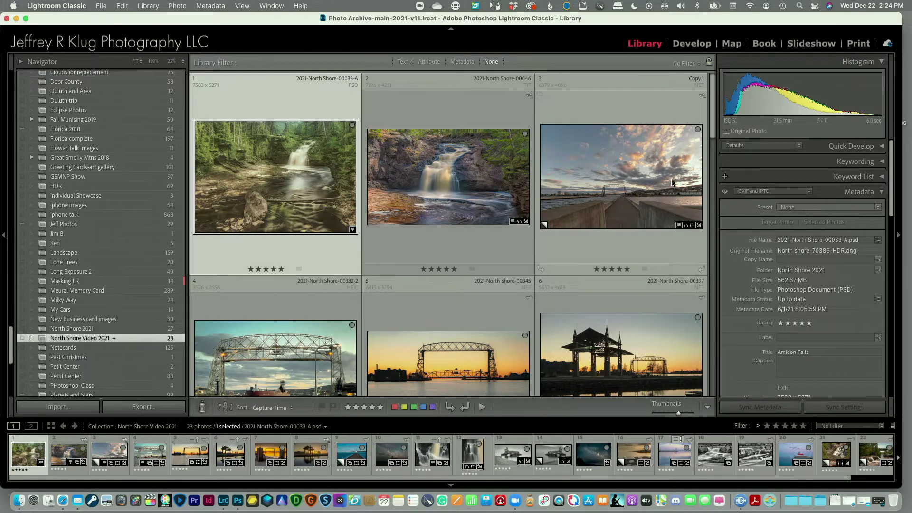
pyautogui.click(818, 45)
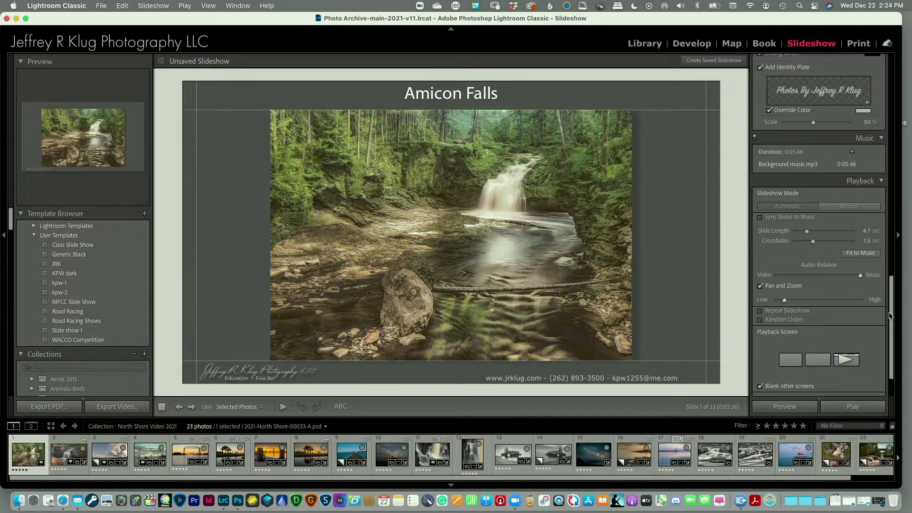
# - Try Zoom to Fill Frame on the waterfall slide and turn it back off
pyautogui.moveTo(890, 315); pyautogui.dragTo(869, 87)
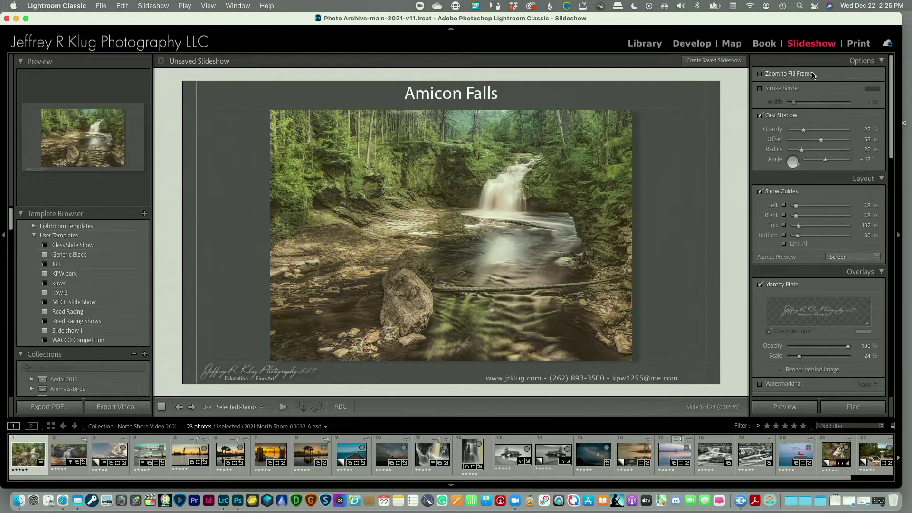
pyautogui.click(760, 75)
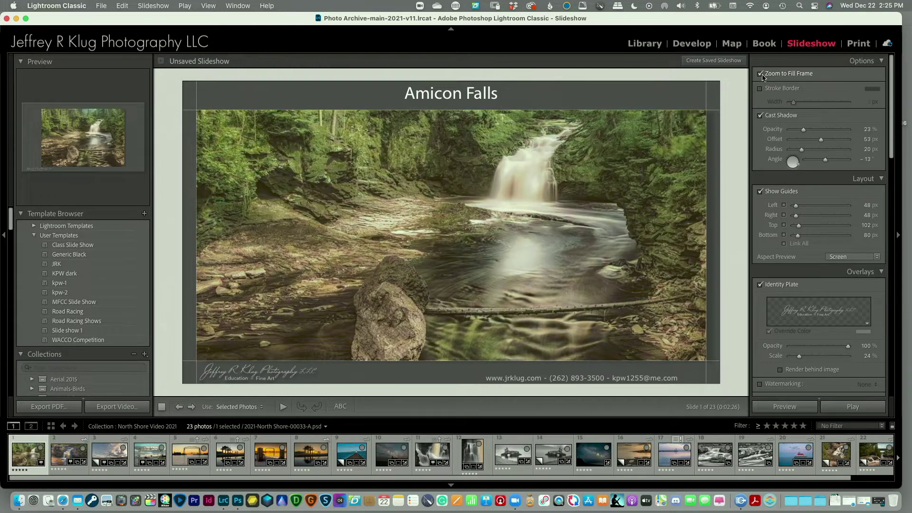
pyautogui.click(760, 74)
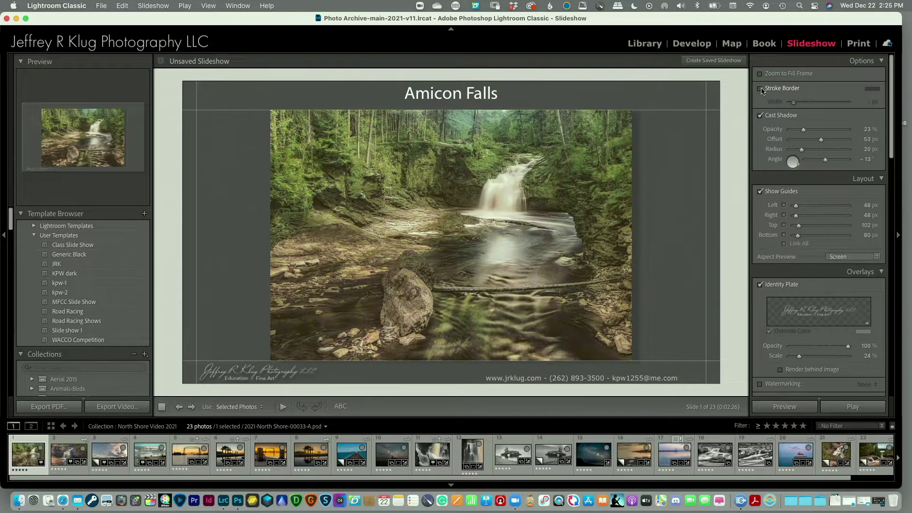
# - Try a white stroke border around the slide photo and turn the border back off
pyautogui.click(760, 89)
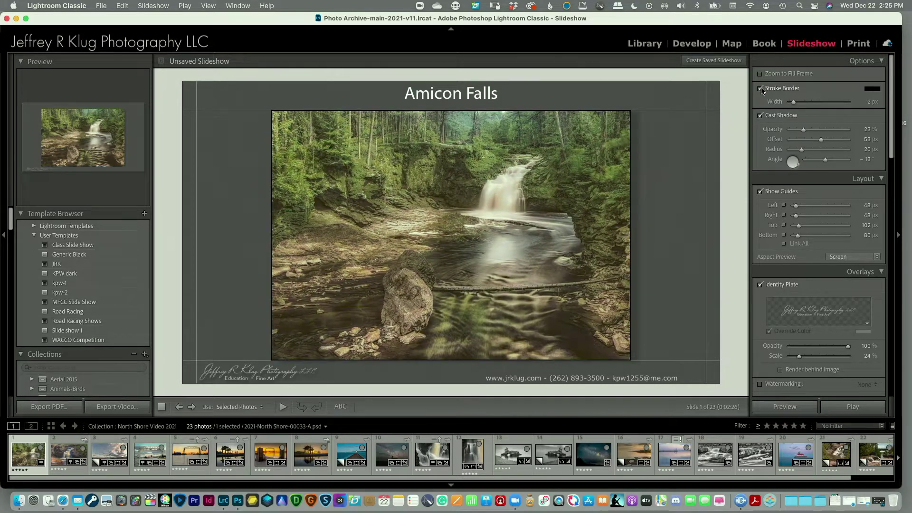
pyautogui.click(871, 89)
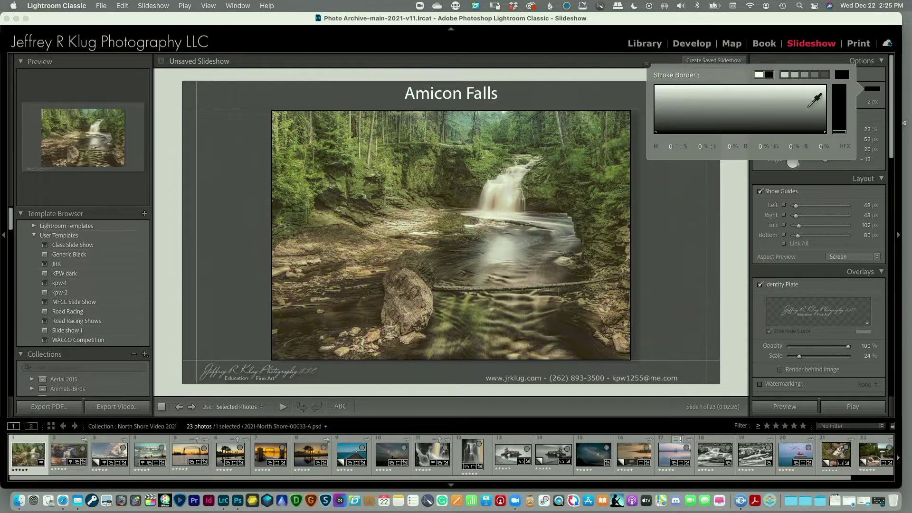
pyautogui.click(759, 74)
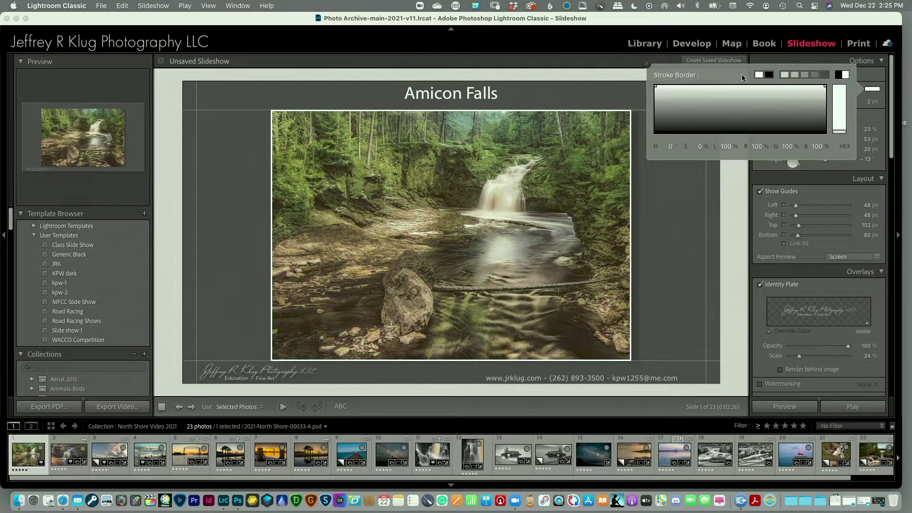
pyautogui.click(646, 63)
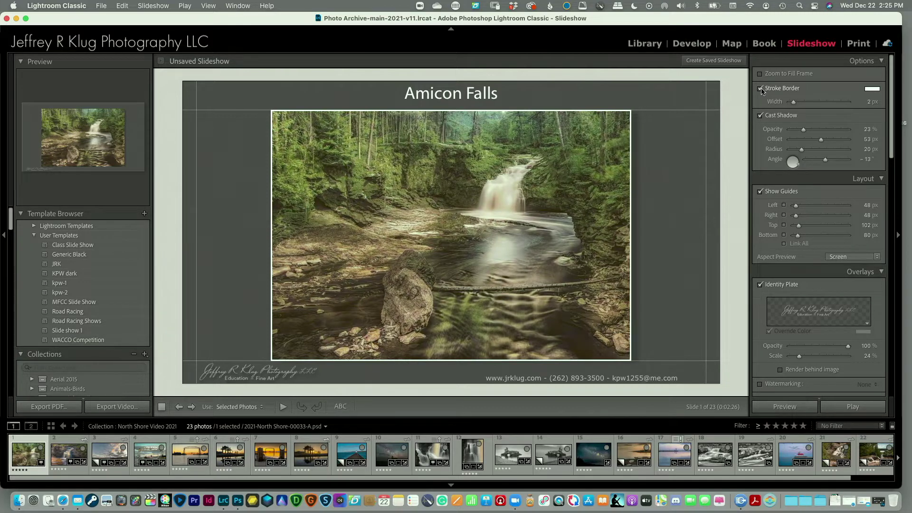
pyautogui.click(760, 89)
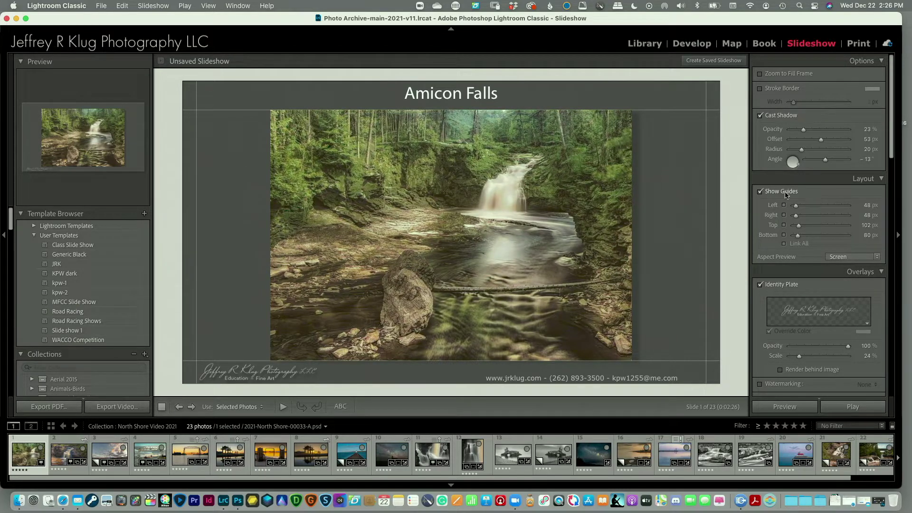
# - Hide and reshow the layout guides and the identity plate overlay to compare the slide with and without them
pyautogui.click(759, 193)
pyautogui.click(760, 192)
pyautogui.moveTo(891, 148); pyautogui.dragTo(891, 184)
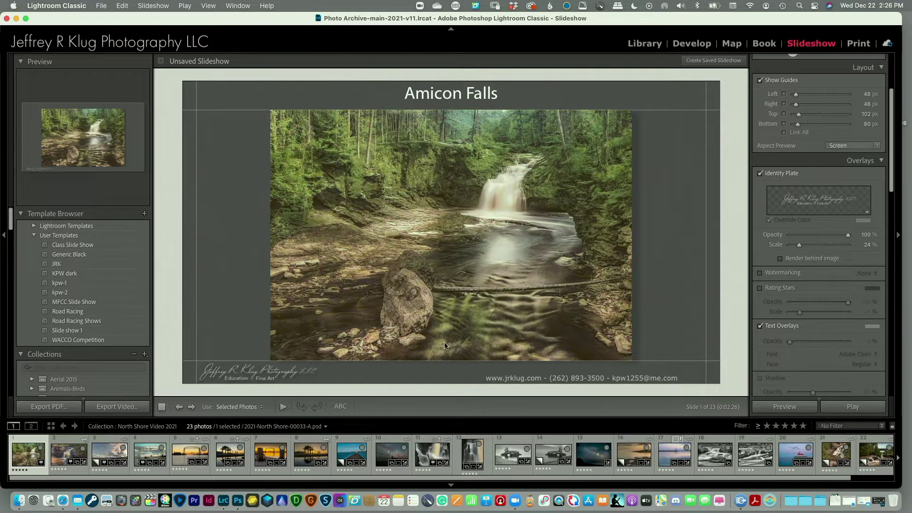
pyautogui.click(760, 174)
pyautogui.click(760, 173)
# - View the saved identity plates and the watermark choices, enabling watermarking only while checking its list
pyautogui.click(868, 215)
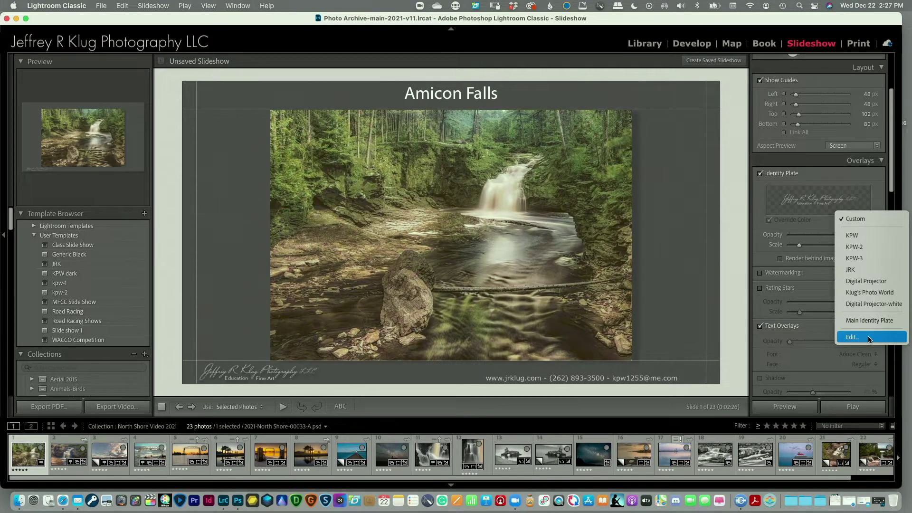
pyautogui.click(759, 207)
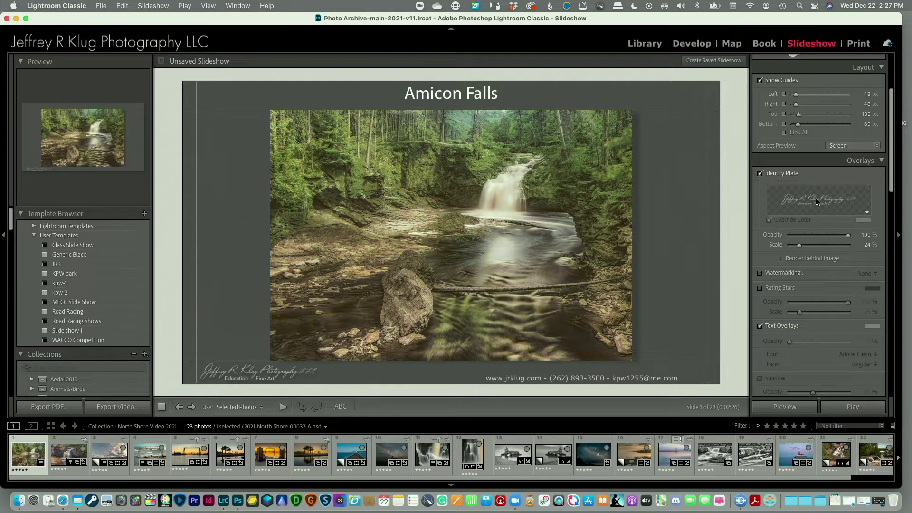
pyautogui.click(761, 274)
pyautogui.click(861, 274)
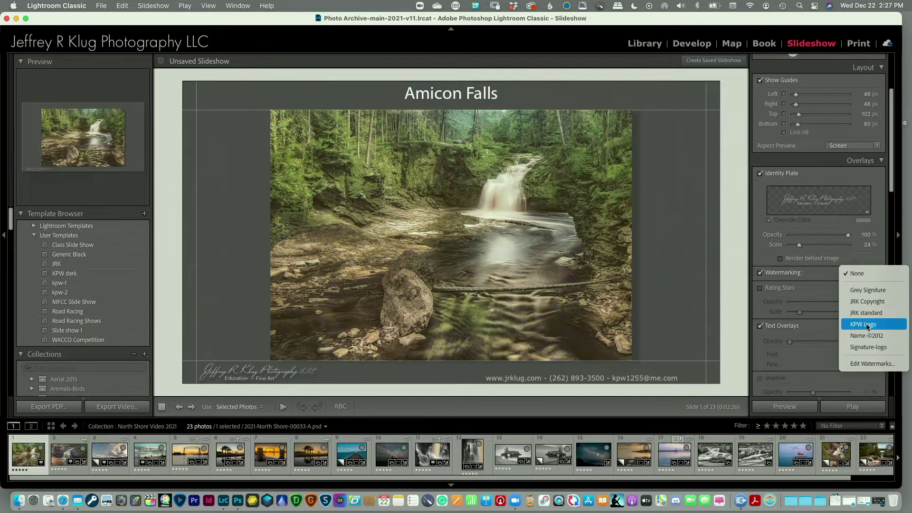
pyautogui.click(861, 274)
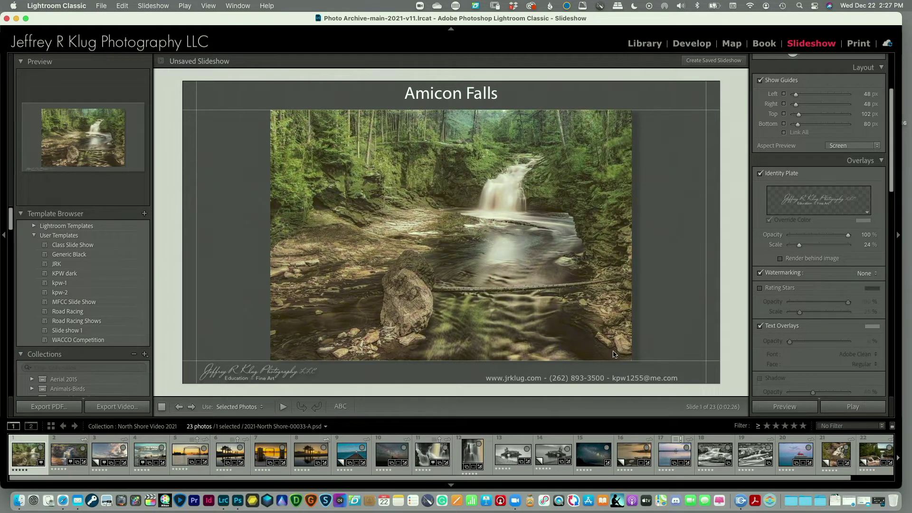
pyautogui.click(761, 274)
# - Try the rating stars overlay on the slide, and hide and reshow the text overlays
pyautogui.click(760, 289)
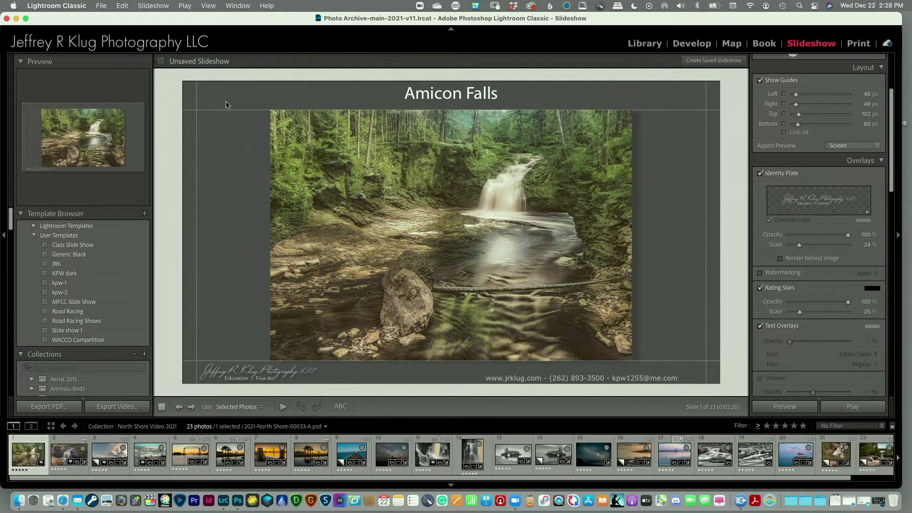
pyautogui.click(760, 289)
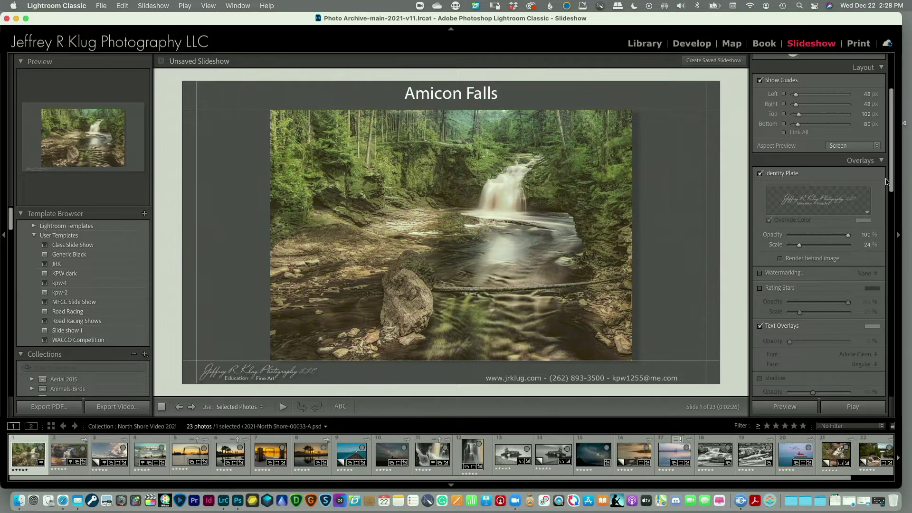
pyautogui.moveTo(892, 181); pyautogui.dragTo(888, 216)
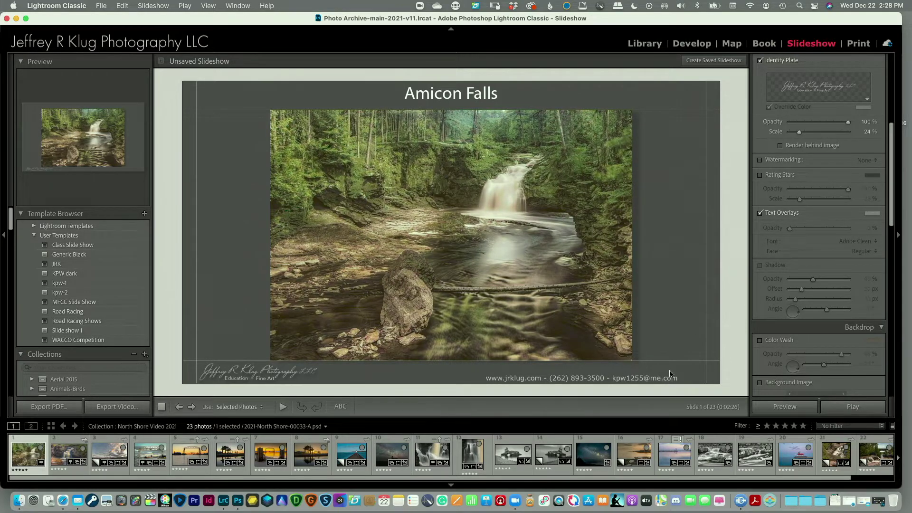
pyautogui.click(759, 213)
pyautogui.click(760, 214)
# - Examine the slide's title overlay and its text field choices, keeping Title, and inspect the custom contact text overlay
pyautogui.click(471, 97)
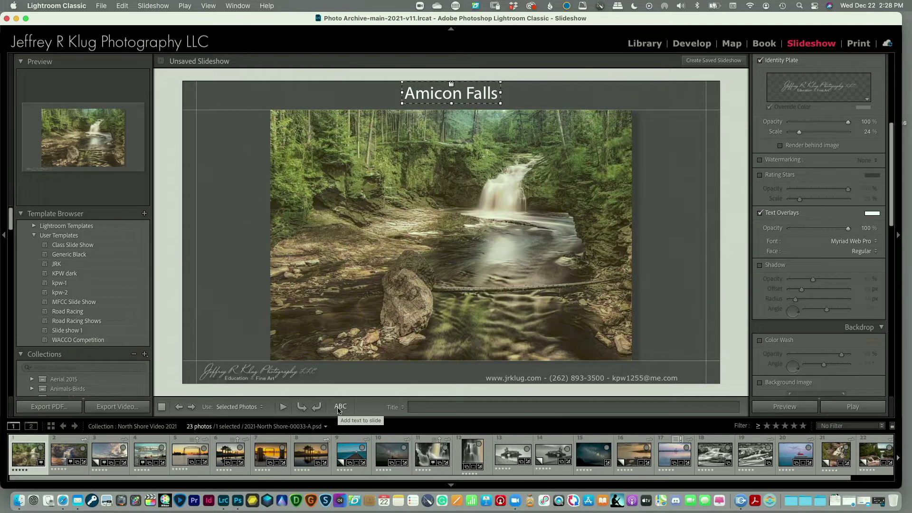
pyautogui.click(392, 409)
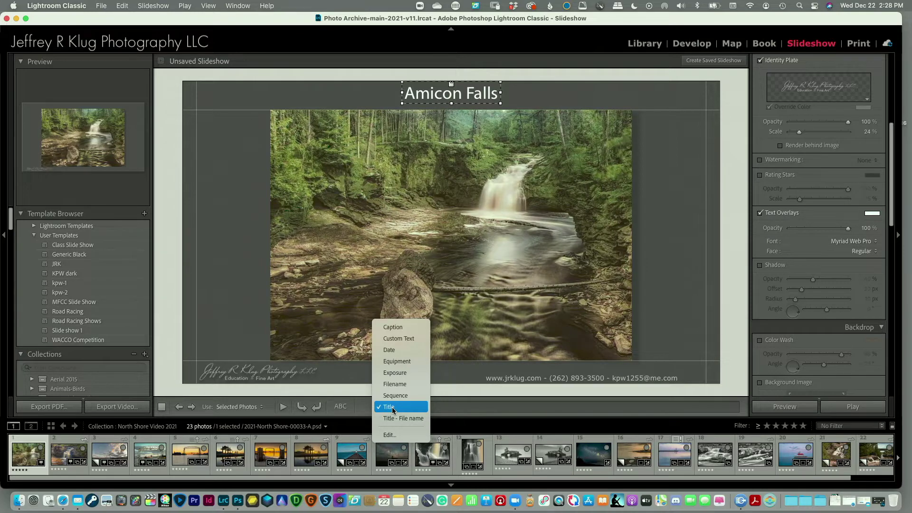
pyautogui.click(393, 408)
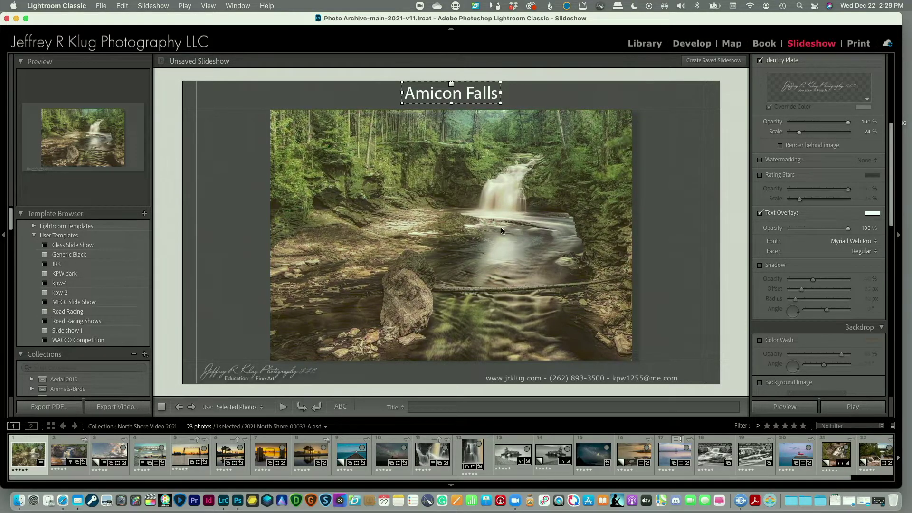
pyautogui.click(590, 379)
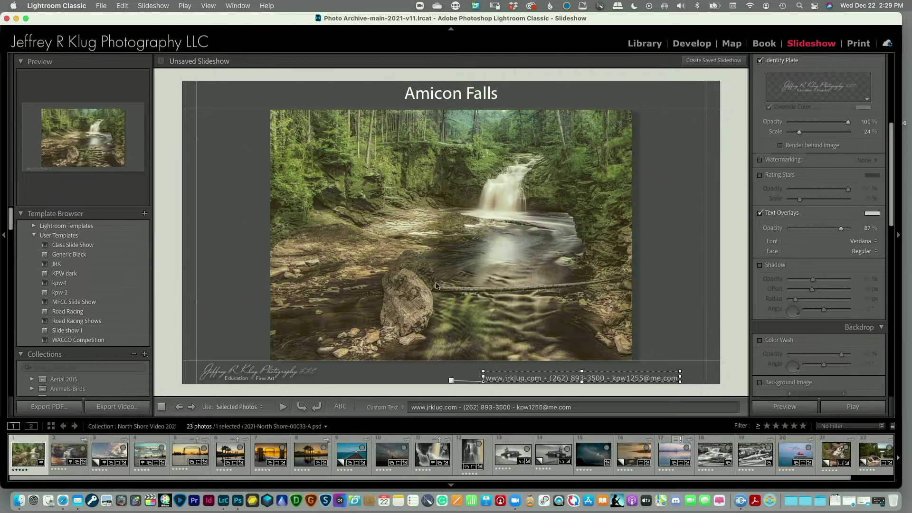
# - Preview the slide in the WACCO Competition, JRK, KPW dark and Slide show 1 user templates
pyautogui.click(95, 340)
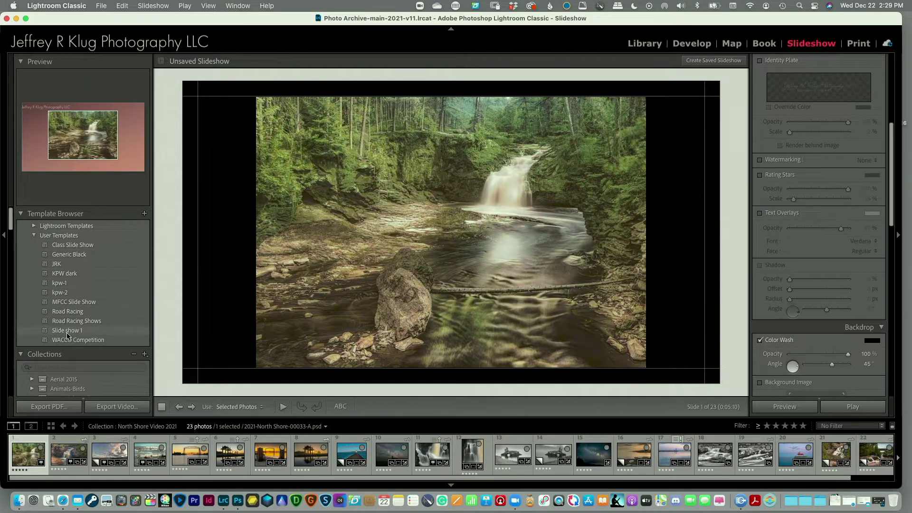
pyautogui.click(59, 265)
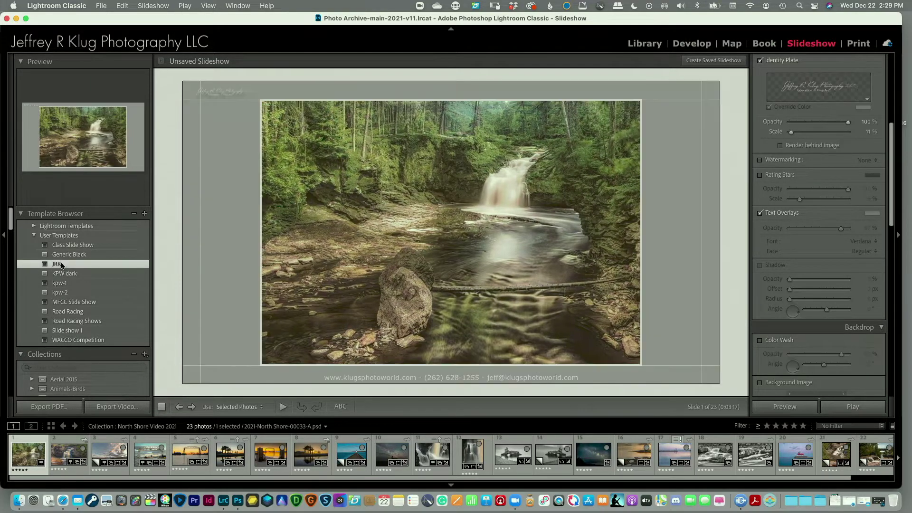
pyautogui.click(64, 274)
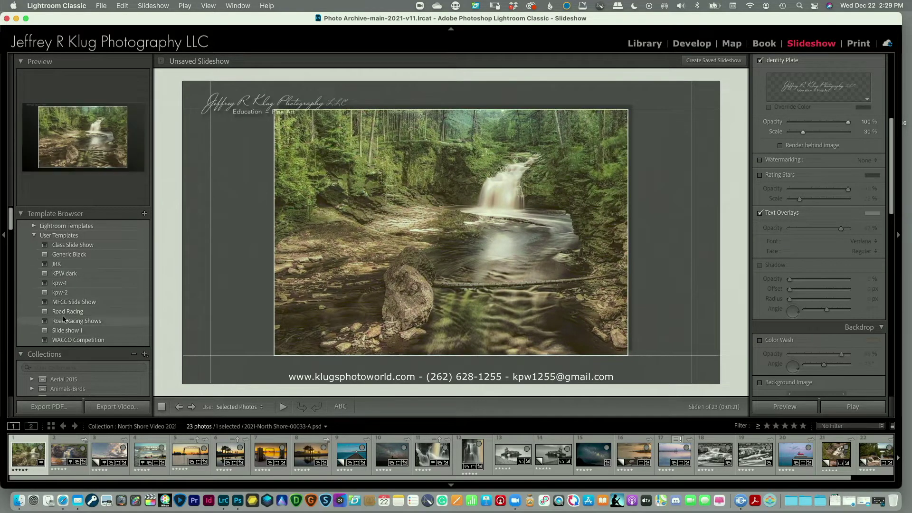
pyautogui.click(67, 332)
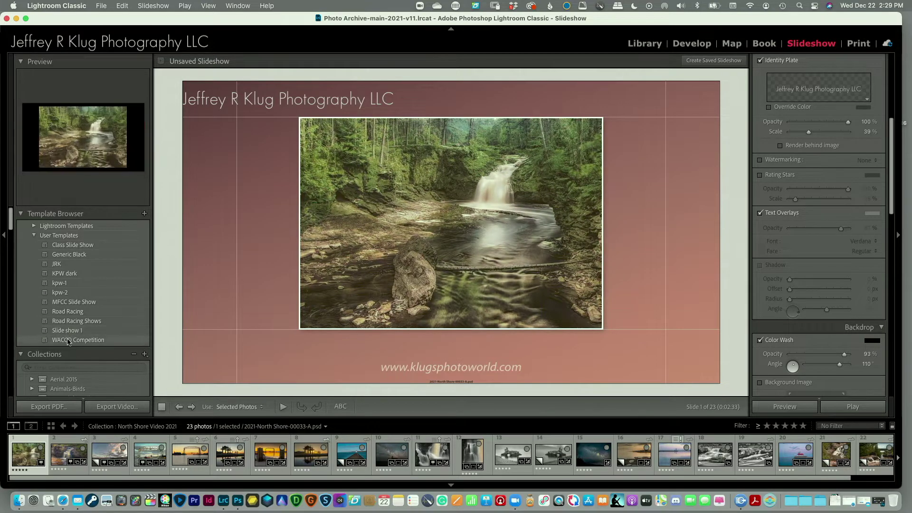
# - Go through the user templates from Class Slide Show to WACCO Competition, comparing their slide designs, and expand the built-in Lightroom Templates
pyautogui.click(65, 245)
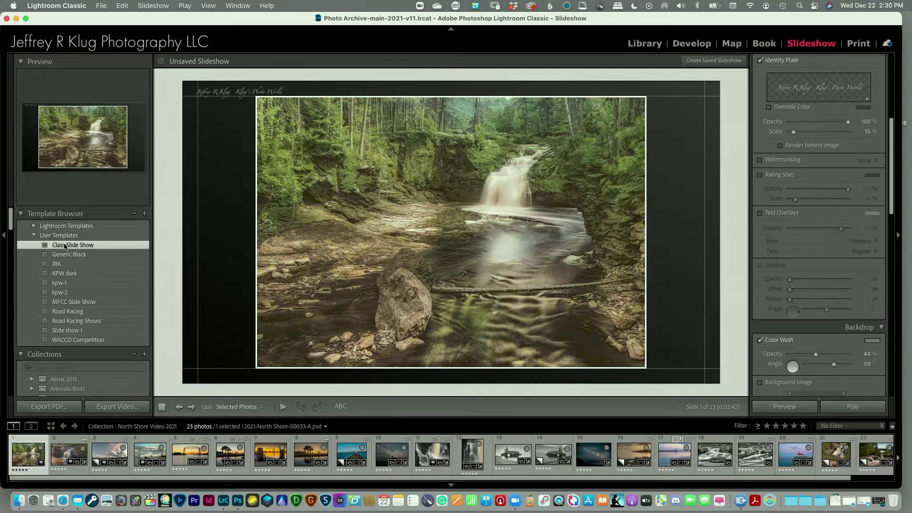
pyautogui.click(67, 264)
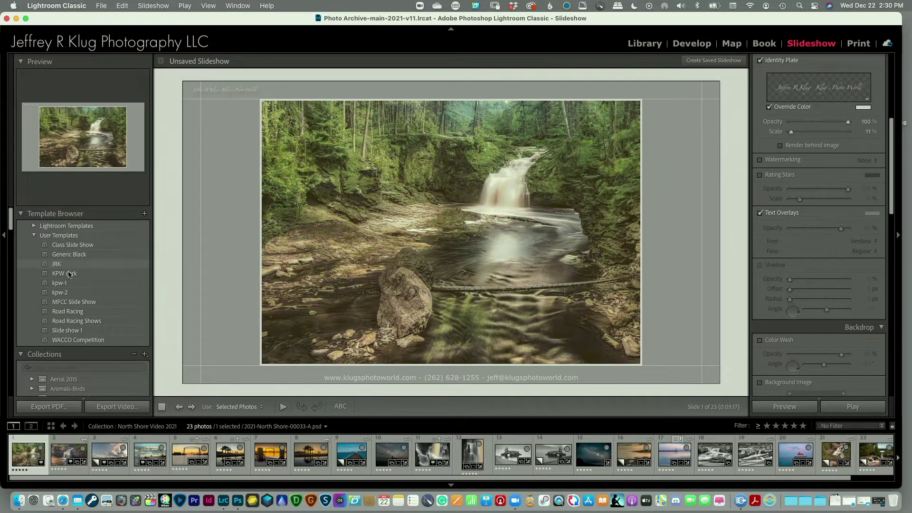
pyautogui.click(69, 274)
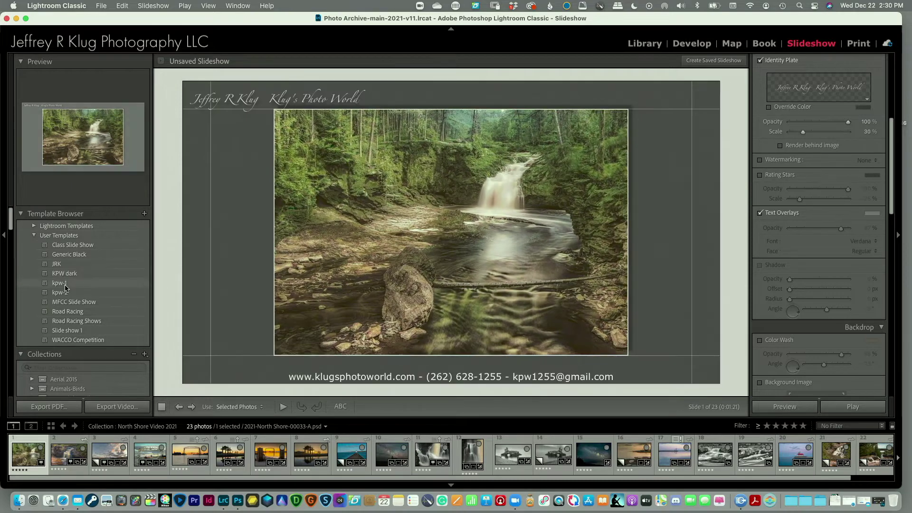
pyautogui.click(65, 284)
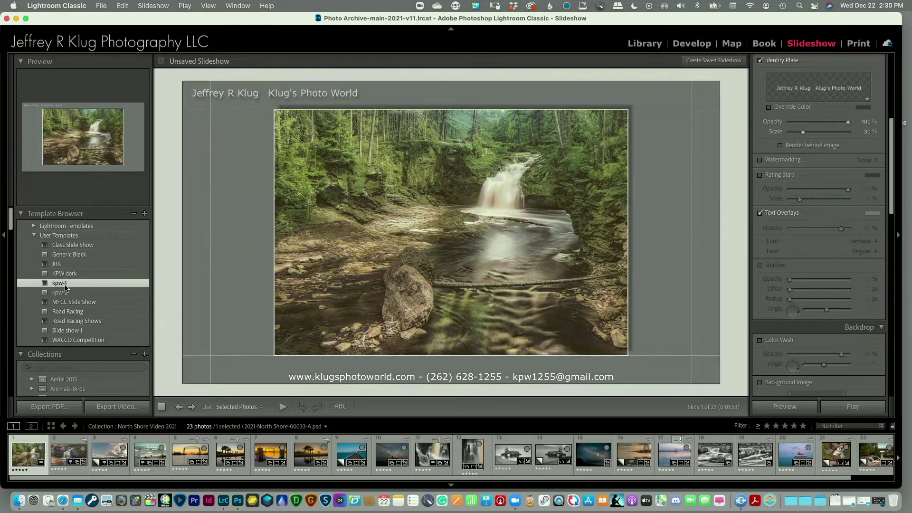
pyautogui.click(68, 294)
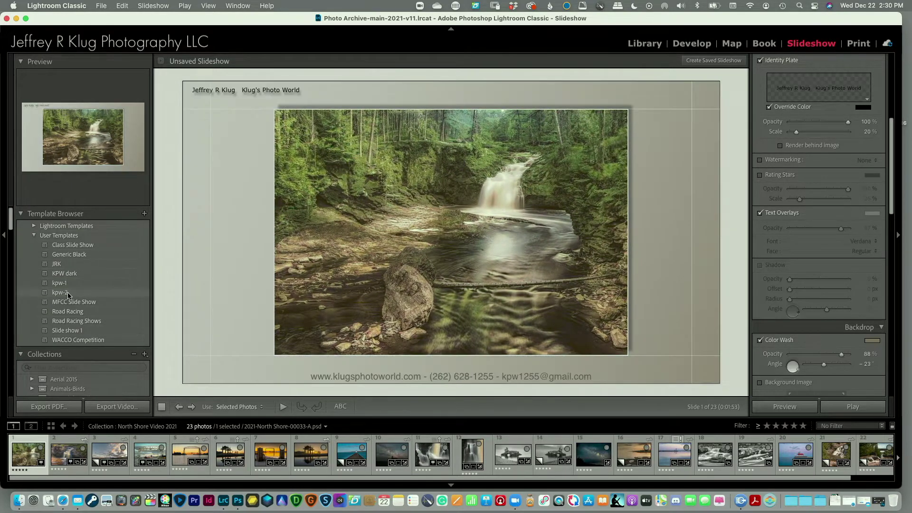
pyautogui.click(72, 303)
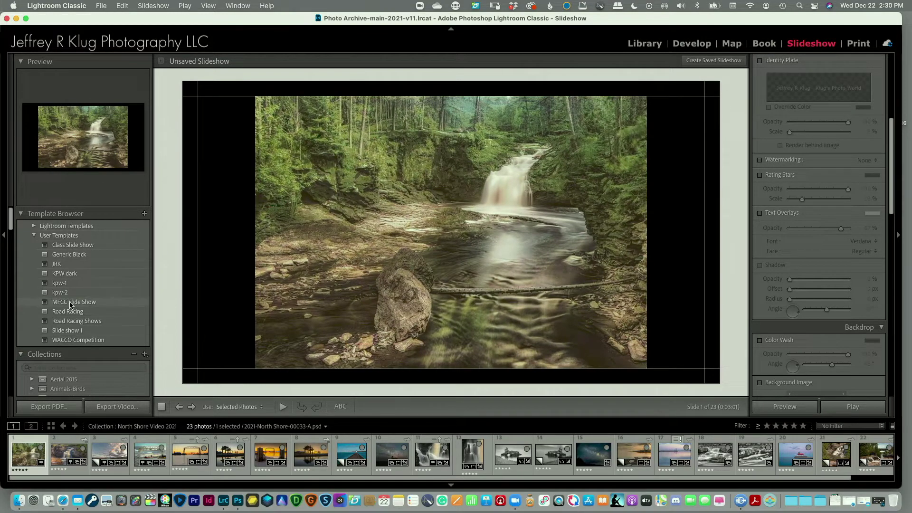
pyautogui.click(71, 313)
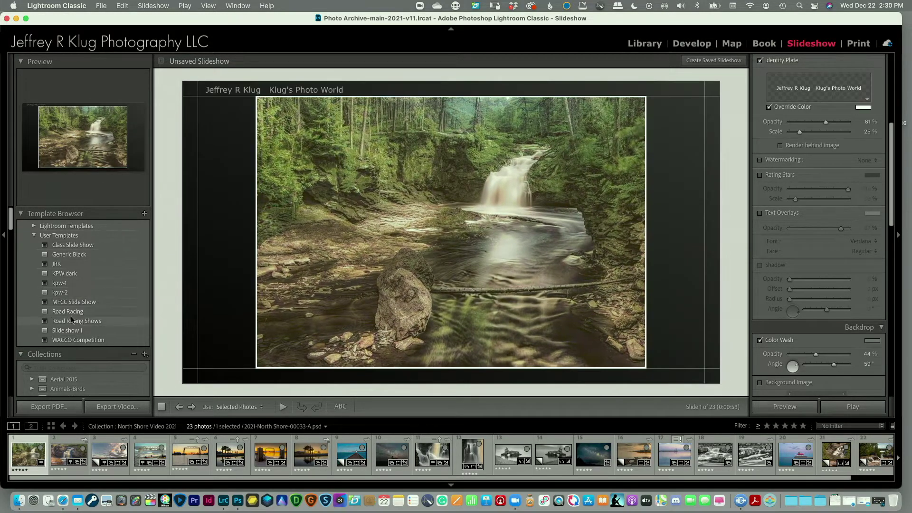
pyautogui.click(72, 321)
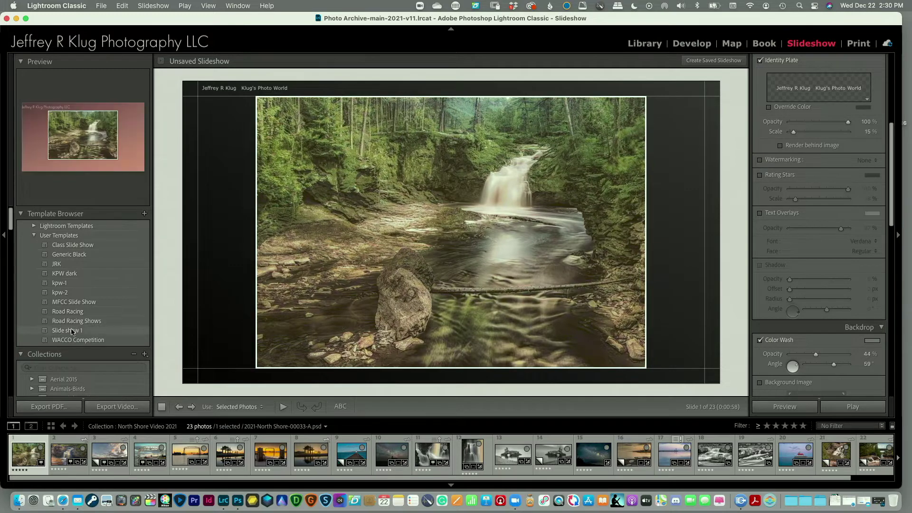
pyautogui.click(72, 333)
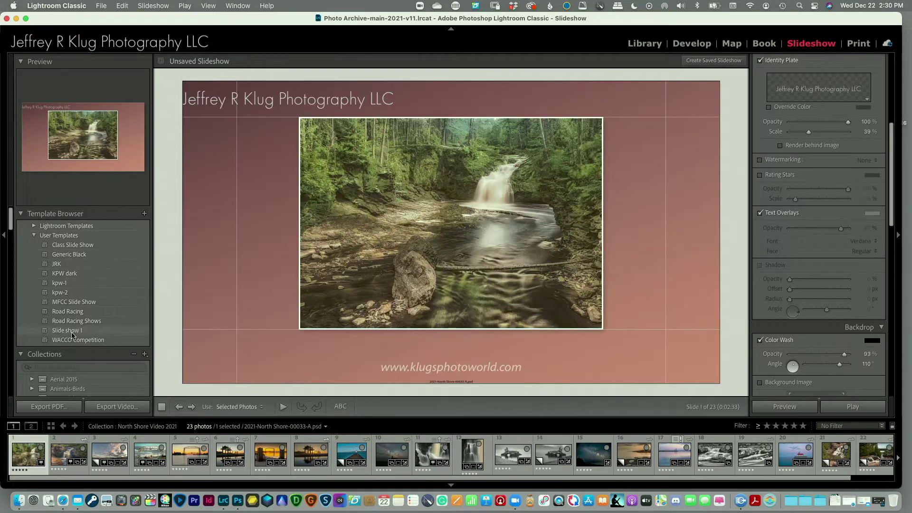
pyautogui.click(72, 340)
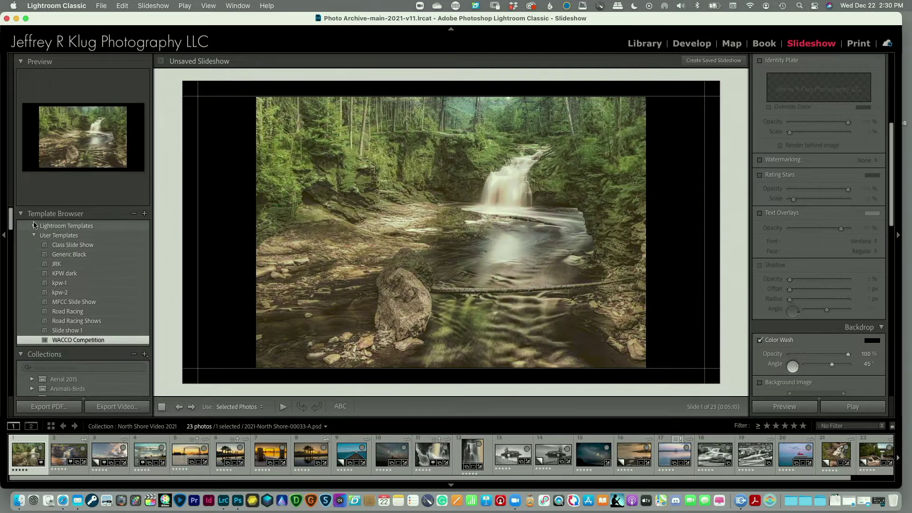
pyautogui.click(34, 226)
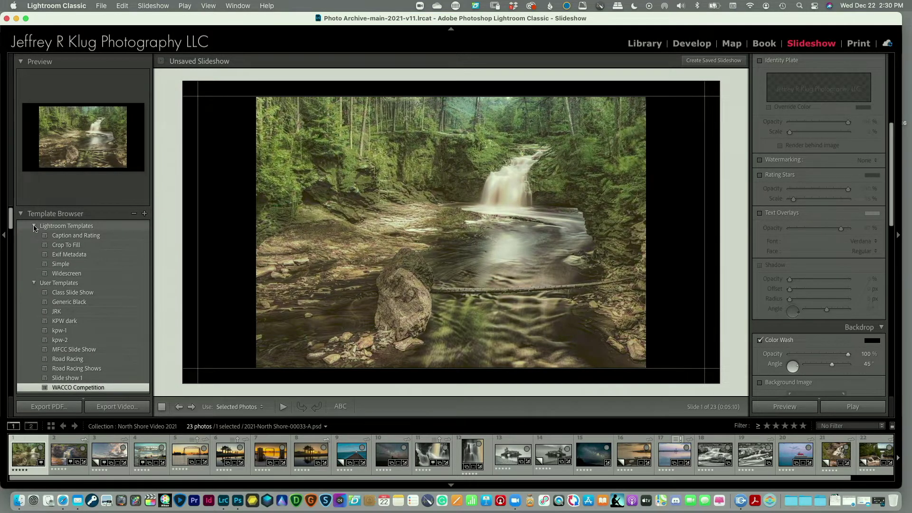
# - Collapse the built-in Lightroom Templates and undo the template changes back to the slide design with the photo title above the image
pyautogui.click(34, 226)
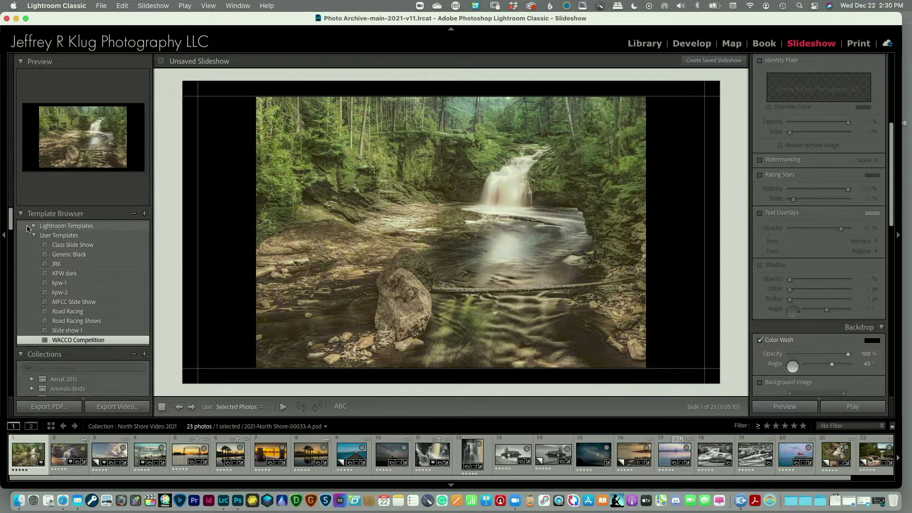
pyautogui.press('super+z')
pyautogui.press('super+z')
pyautogui.press('super+z')
pyautogui.press('super+z')
pyautogui.press('super+z')
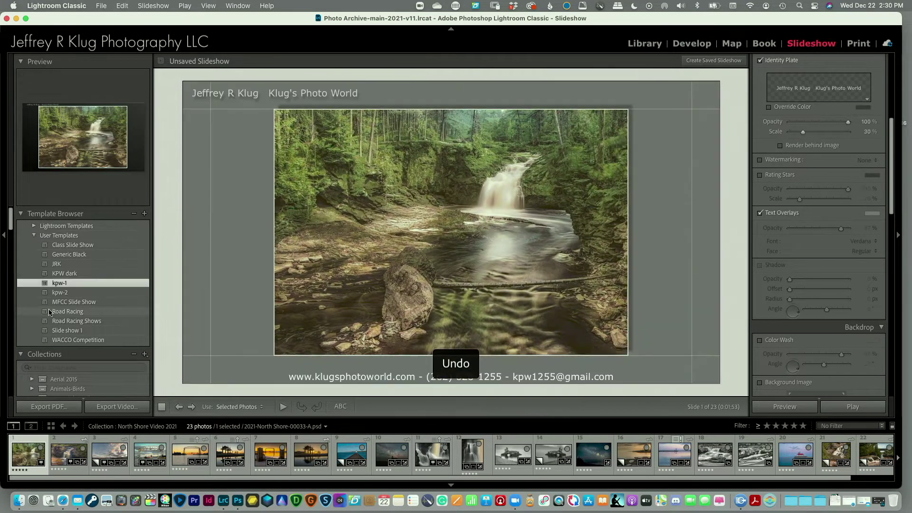
pyautogui.press('super+z')
pyautogui.press('super+z')
pyautogui.press('super+z')
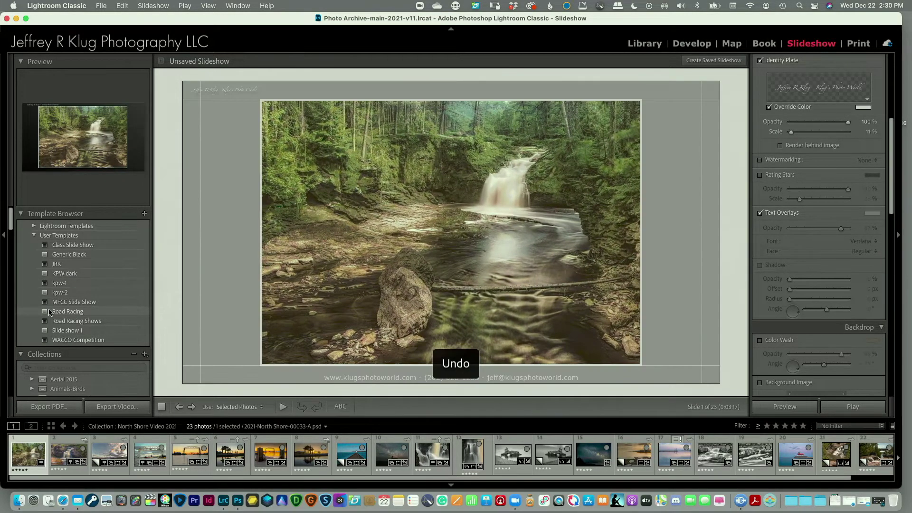
pyautogui.press('super+z')
pyautogui.press('super+z')
pyautogui.press('super+z')
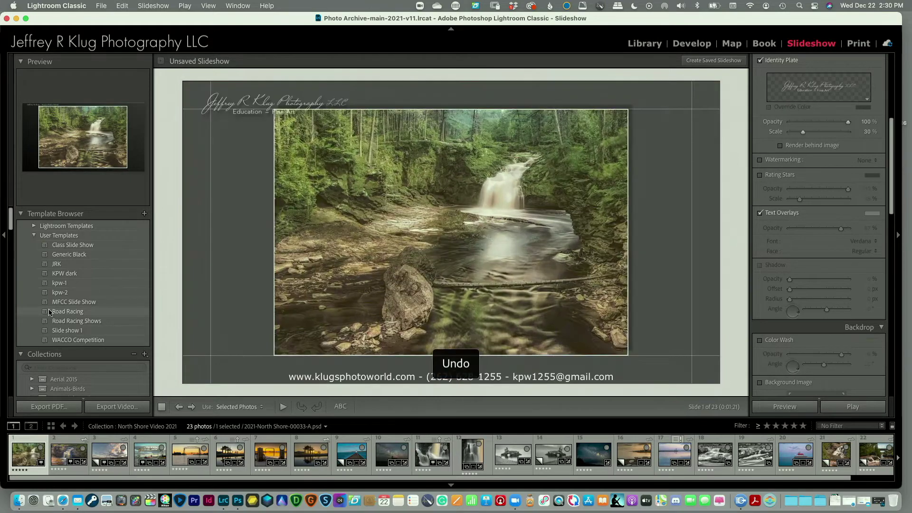
pyautogui.press('super+z')
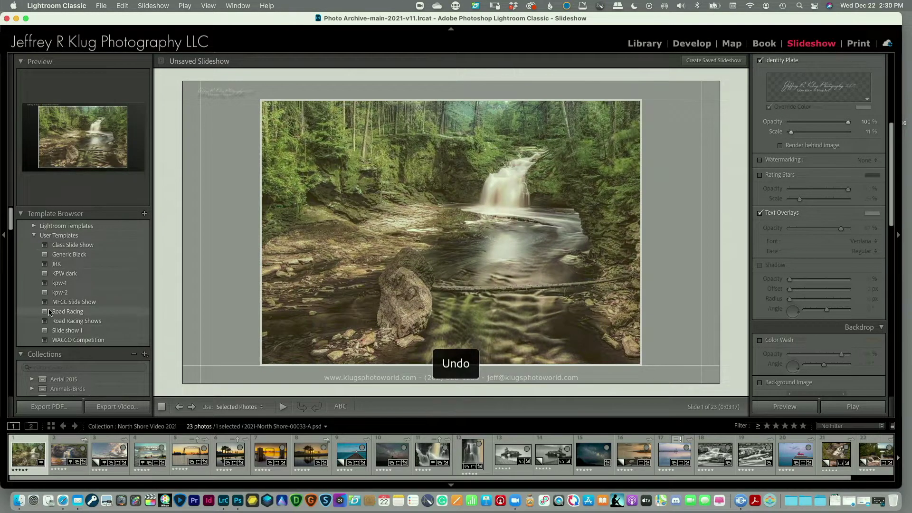
pyautogui.press('super+z')
pyautogui.press('super+z')
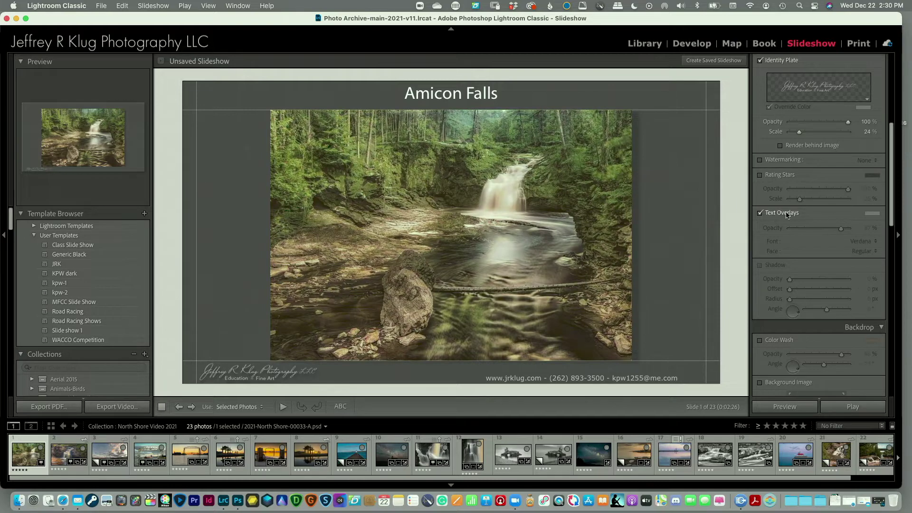
# - Try the Color Wash on the slide backdrop and turn it off again
pyautogui.moveTo(891, 220); pyautogui.dragTo(888, 260)
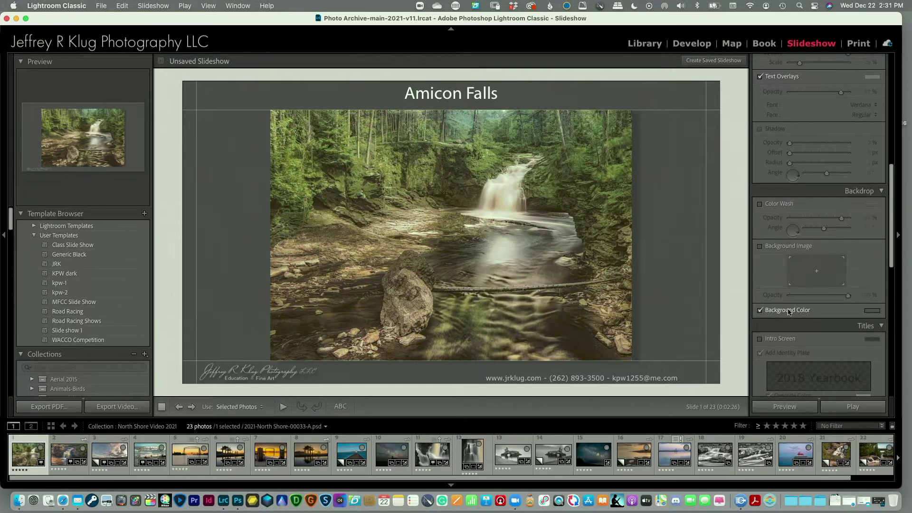
pyautogui.click(760, 204)
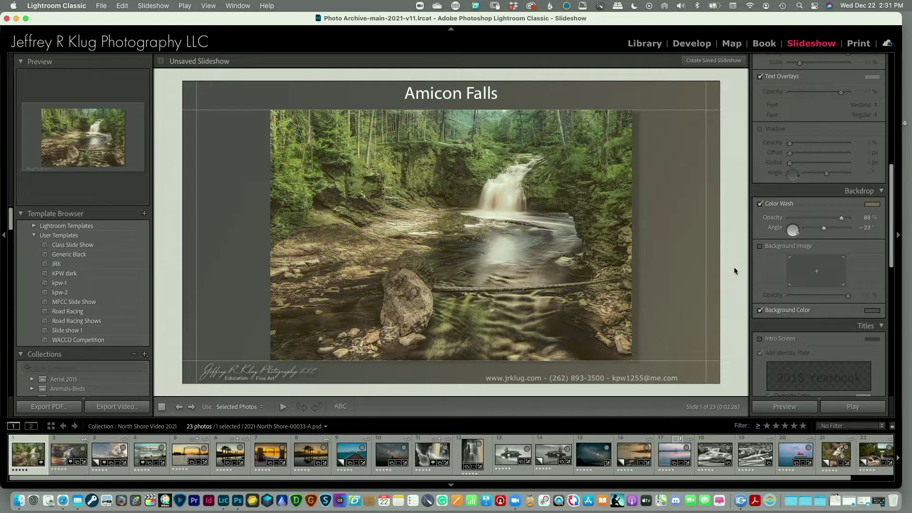
pyautogui.click(760, 205)
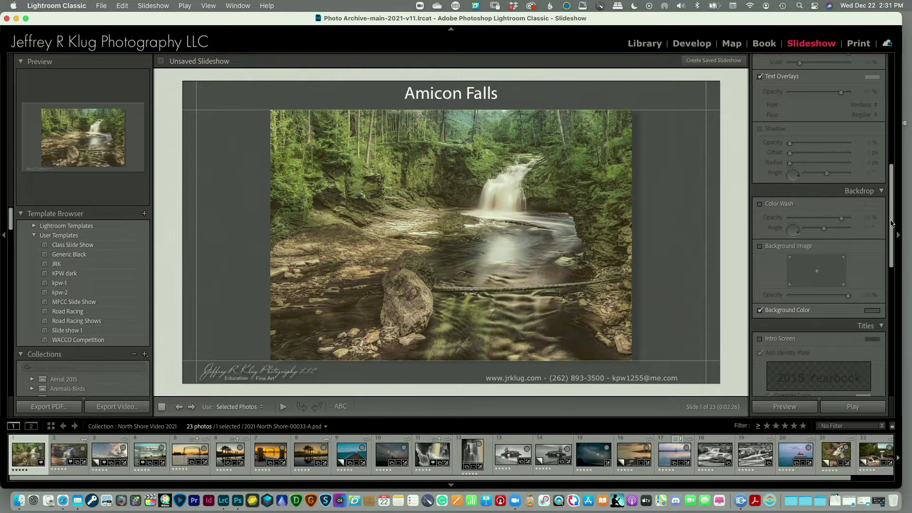
# - Enable the intro screen and change its identity plate text to "North Shore Photo Outing 2021"
pyautogui.scroll(-6, 792, 213)
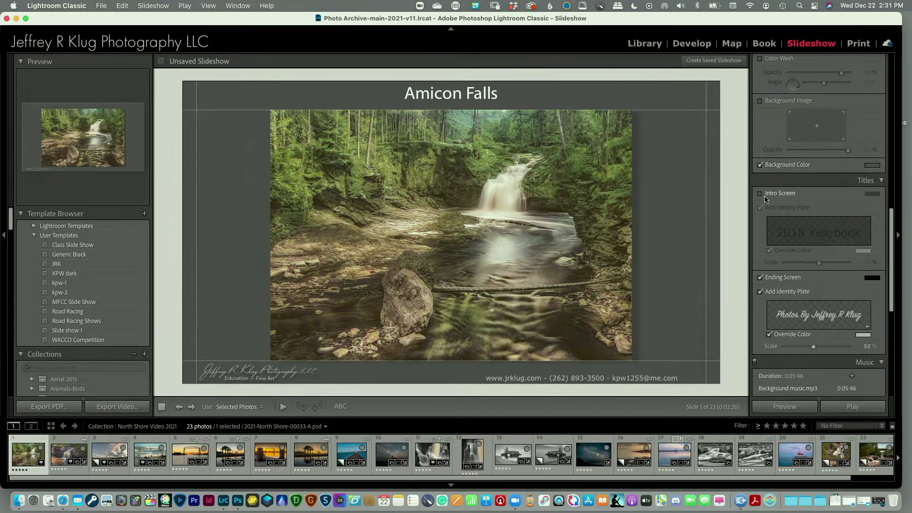
pyautogui.click(760, 194)
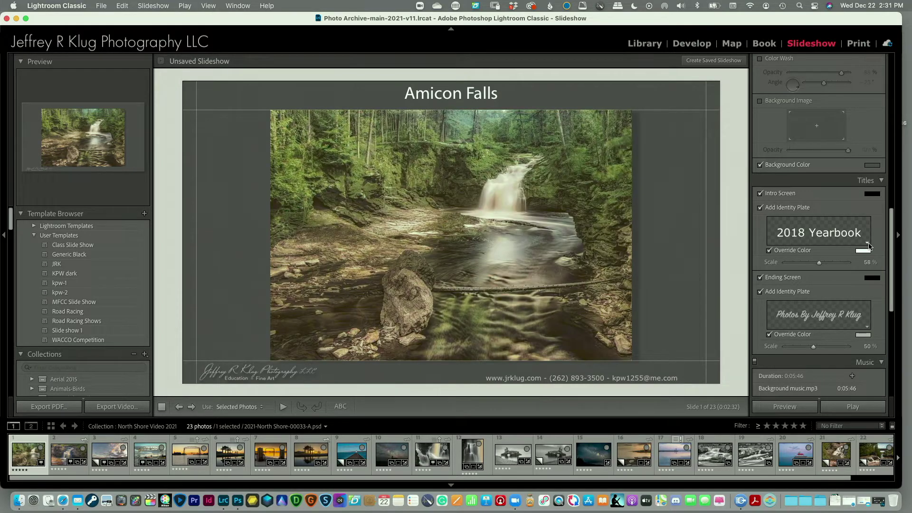
pyautogui.click(869, 246)
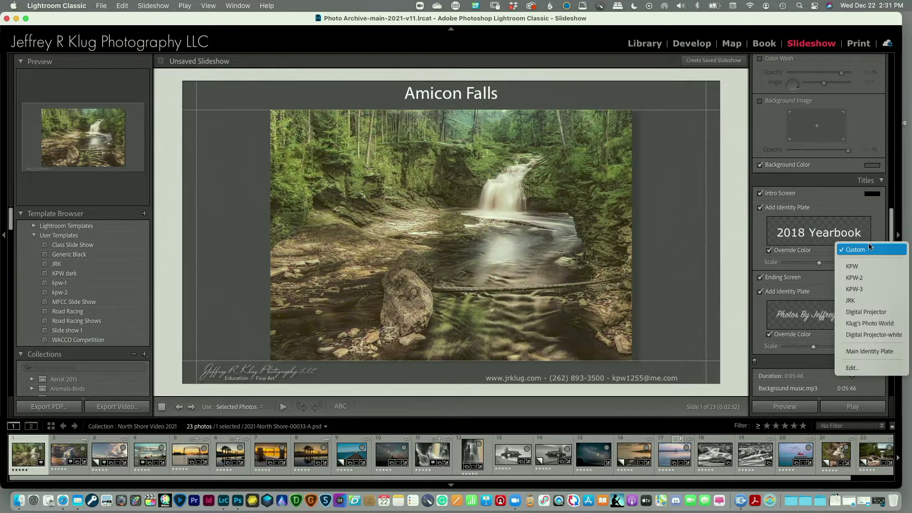
pyautogui.click(852, 368)
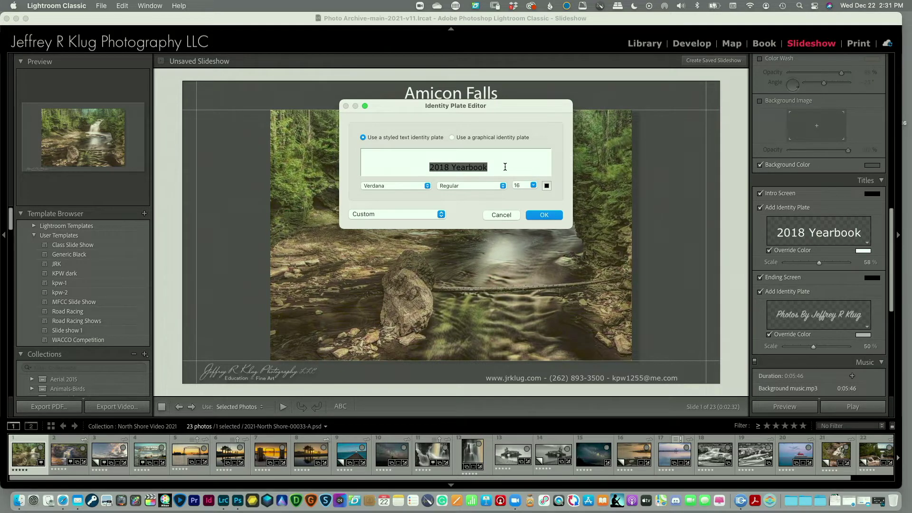
pyautogui.write('North Shore')
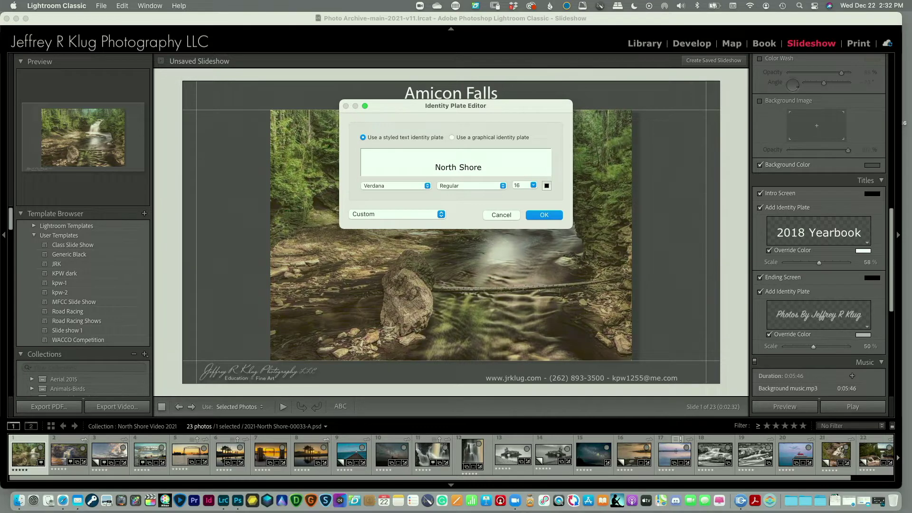
pyautogui.write(' Photo Outfi')
pyautogui.press('BackSpace')
pyautogui.press('BackSpace')
pyautogui.write('ing')
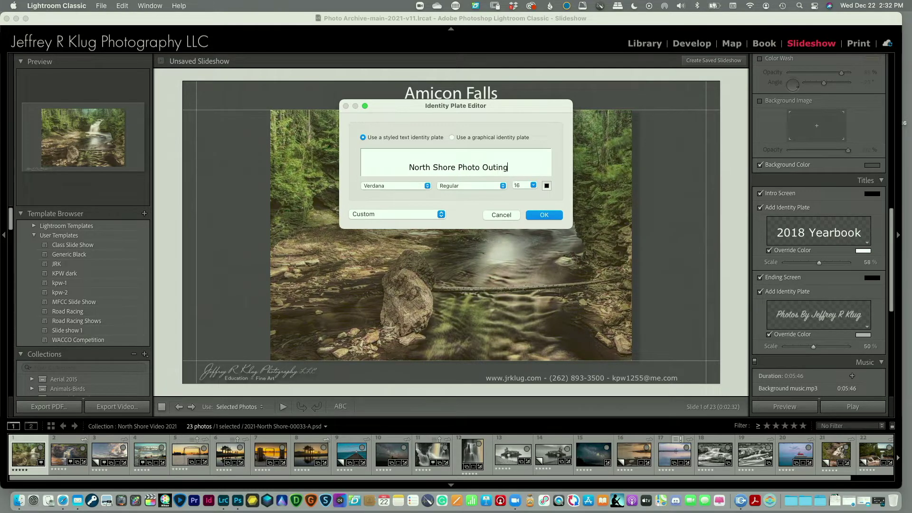
pyautogui.write(' 2021')
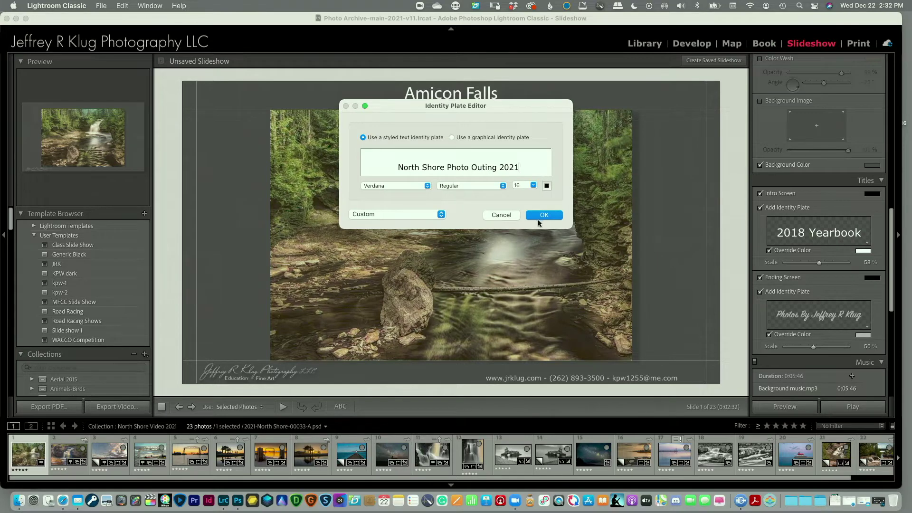
pyautogui.click(544, 215)
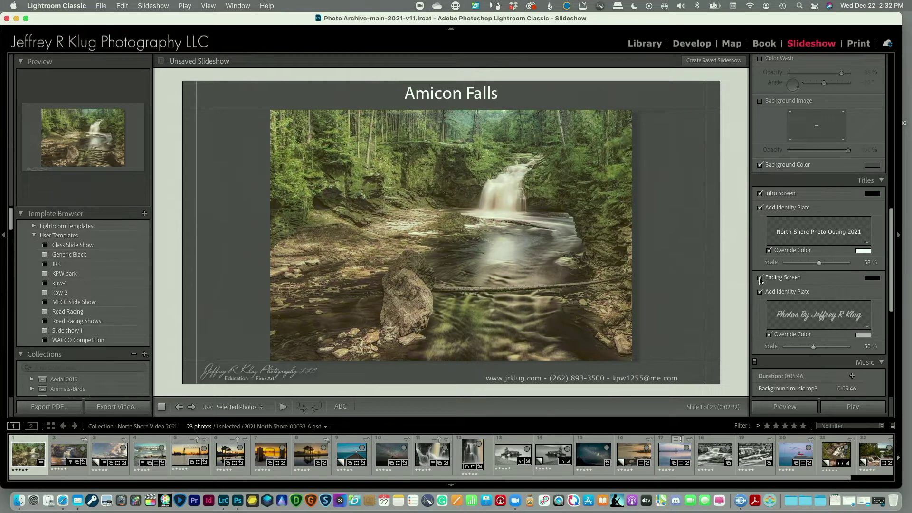
# - Scale the intro screen's identity plate to 74% and the ending screen's identity plate to 57%
pyautogui.click(820, 263)
pyautogui.moveTo(819, 262); pyautogui.dragTo(831, 263)
pyautogui.click(806, 319)
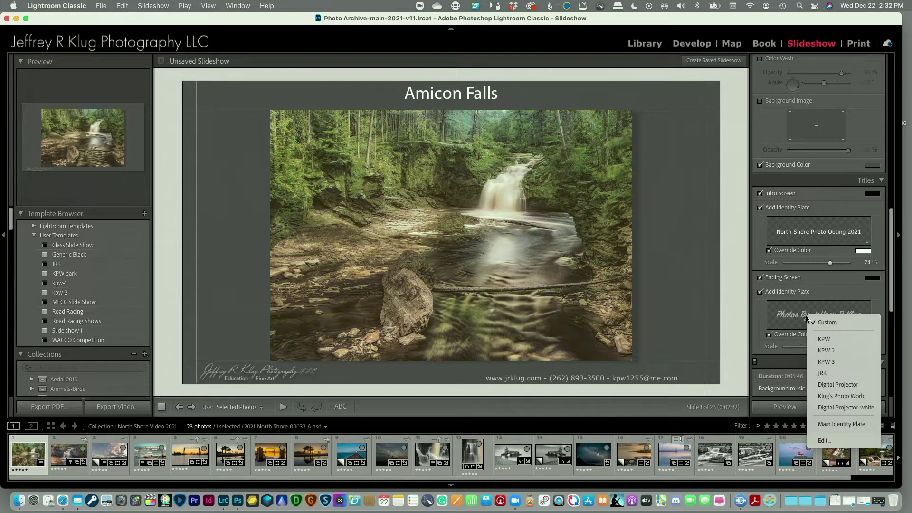
pyautogui.click(813, 348)
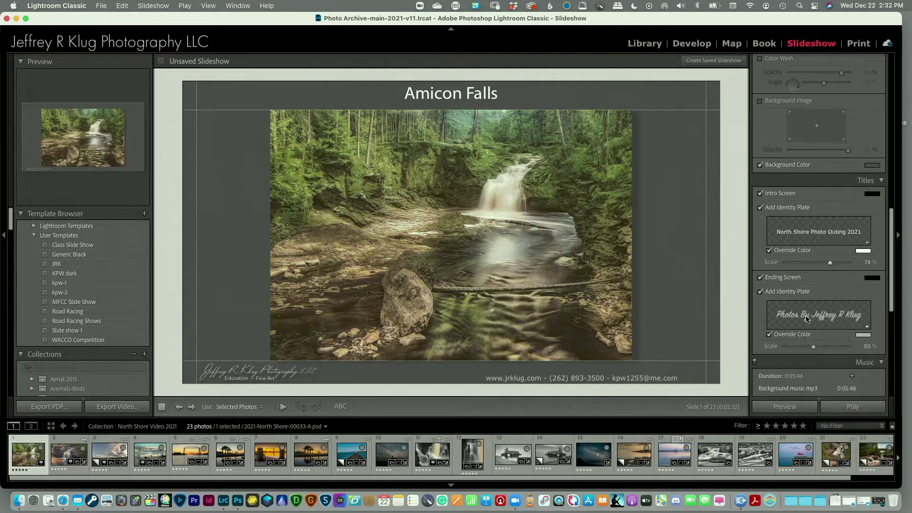
pyautogui.click(813, 349)
pyautogui.moveTo(813, 349); pyautogui.dragTo(817, 349)
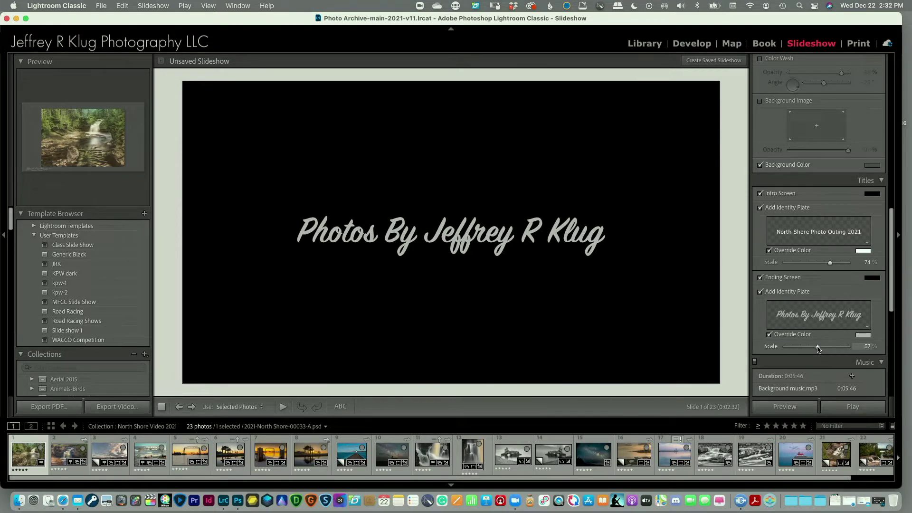
pyautogui.moveTo(817, 348); pyautogui.dragTo(818, 348)
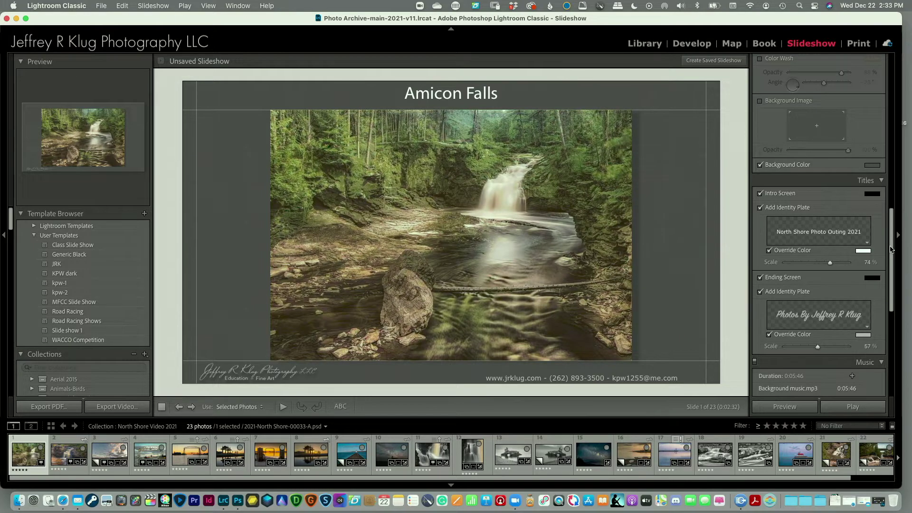
# - Set the slide length to 5.0 seconds and crossfades to 2.0 seconds, and raise Pan and Zoom to about midway
pyautogui.moveTo(891, 248); pyautogui.dragTo(885, 284)
pyautogui.scroll(-5, 855, 266)
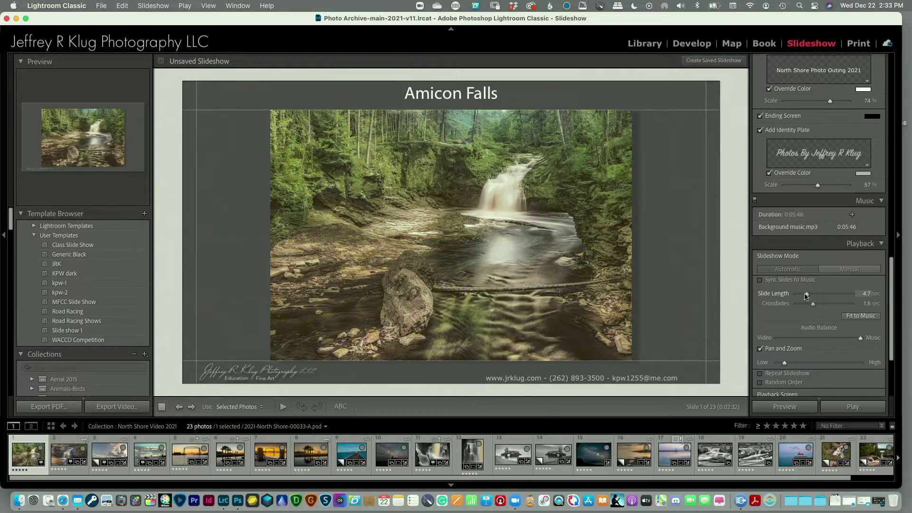
pyautogui.moveTo(806, 295); pyautogui.dragTo(808, 298)
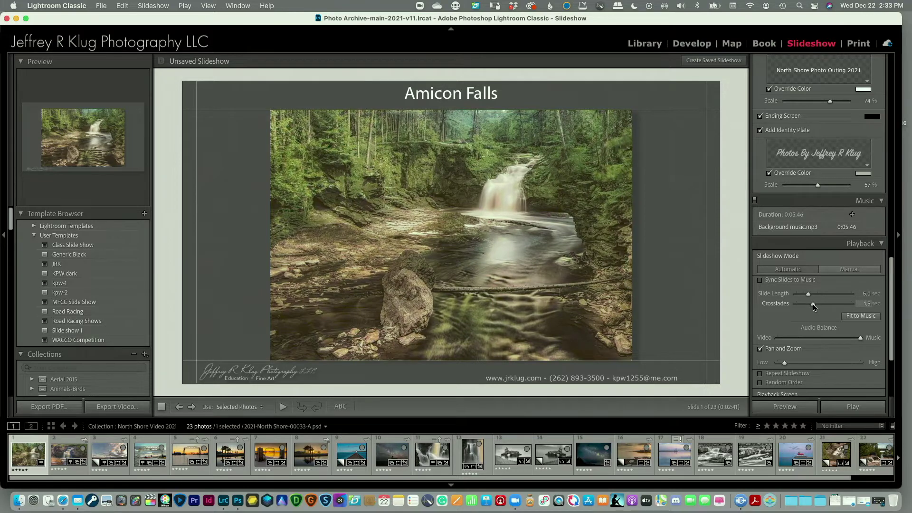
pyautogui.moveTo(813, 307); pyautogui.dragTo(817, 307)
pyautogui.moveTo(785, 363); pyautogui.dragTo(821, 364)
# - Review the playback quality choices and keep Standard
pyautogui.moveTo(892, 350); pyautogui.dragTo(885, 391)
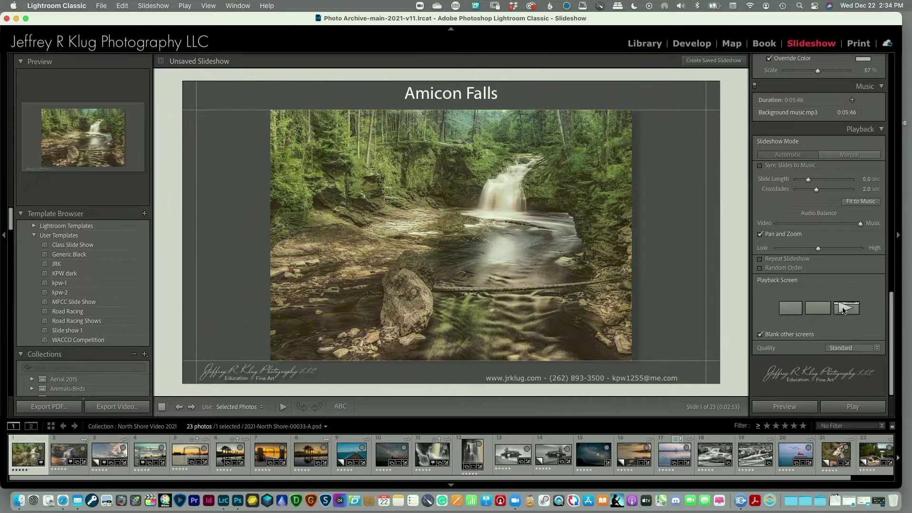
pyautogui.click(863, 350)
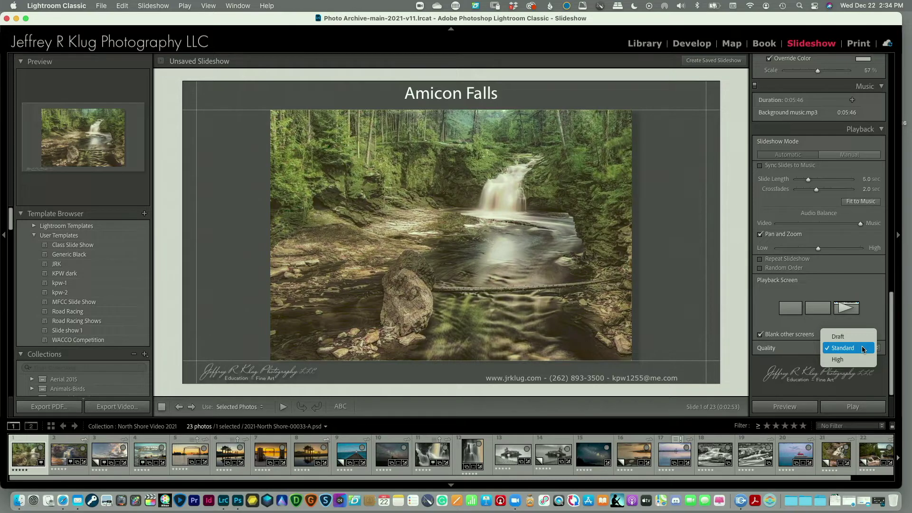
pyautogui.click(863, 349)
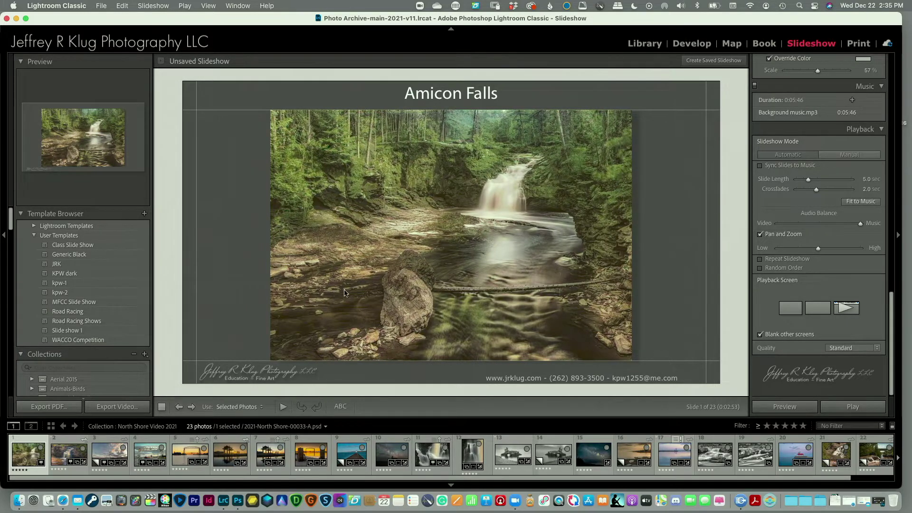
# - Save the slideshow as "N-S Show" inside the North Shore Video 2021 collection
pyautogui.click(720, 65)
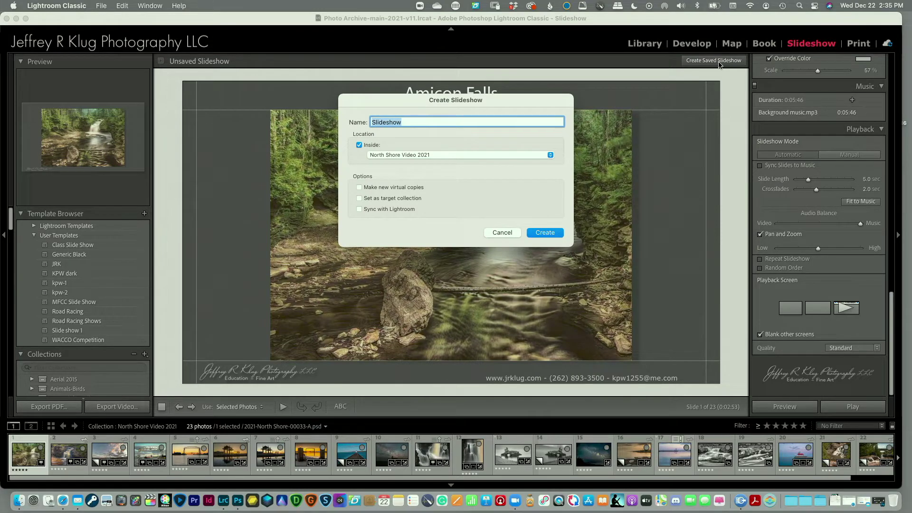
pyautogui.write('N-S Show')
pyautogui.click(550, 233)
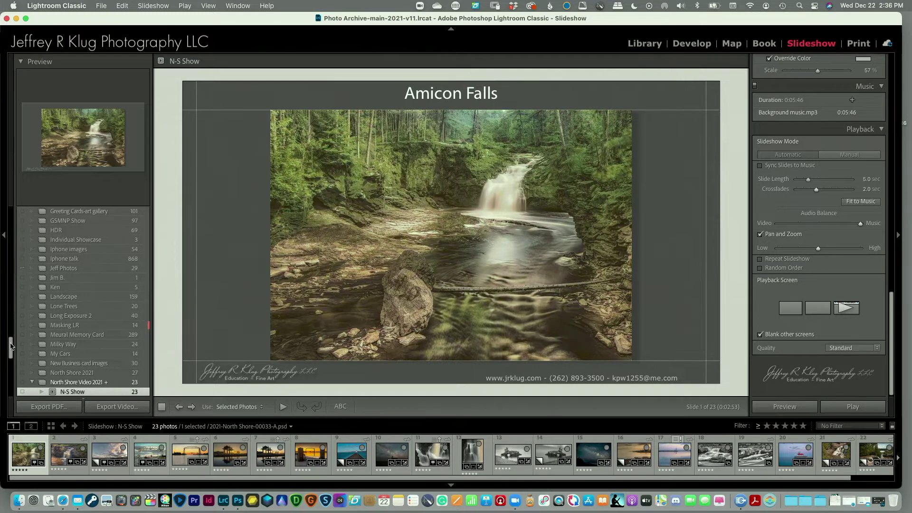
# - Save the current slide design as a user template named "JRKP w-Titles"
pyautogui.moveTo(10, 348); pyautogui.dragTo(14, 185)
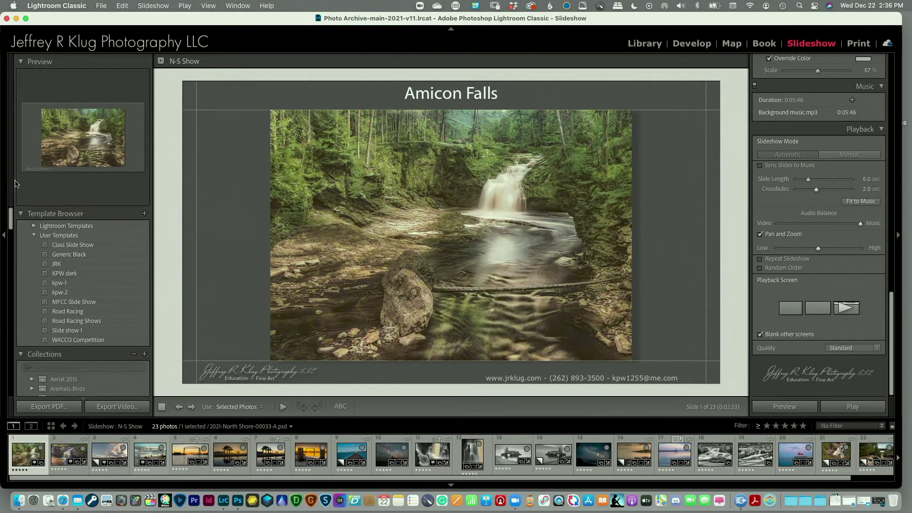
pyautogui.click(144, 214)
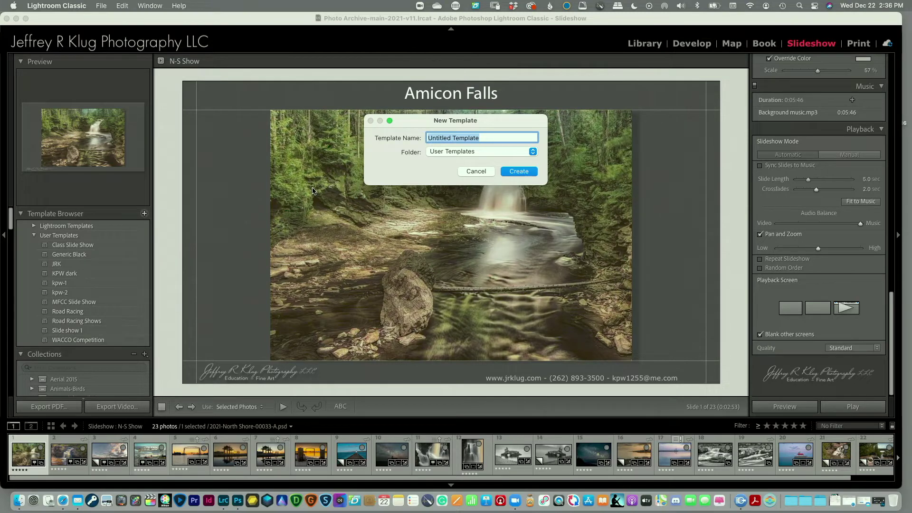
pyautogui.write('JRKP')
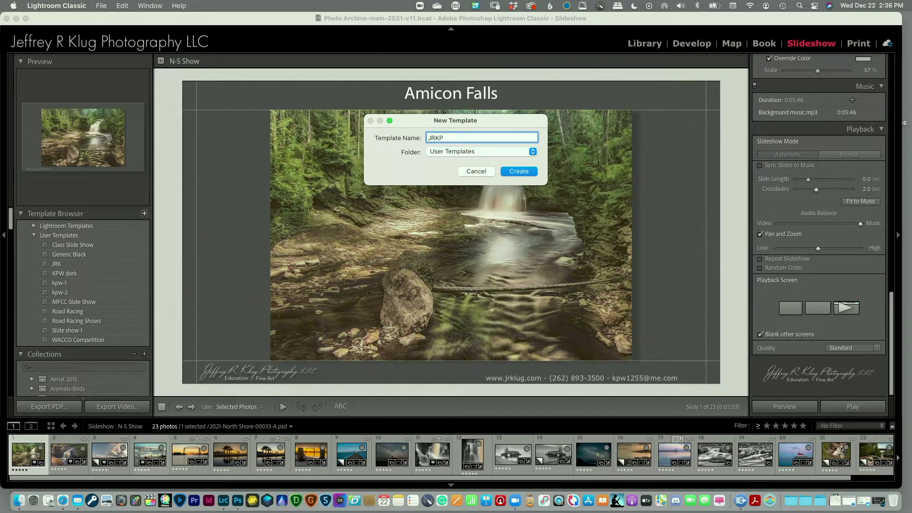
pyautogui.write(' w-Titles')
pyautogui.click(518, 171)
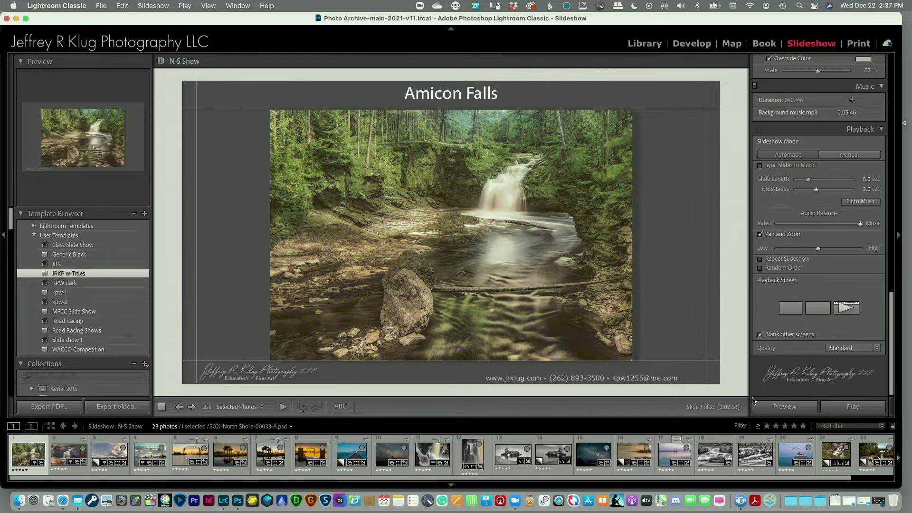
# - Preview the N-S Show slideshow with its transitions and titles, and stop it on the Milky Way slide
pyautogui.click(788, 409)
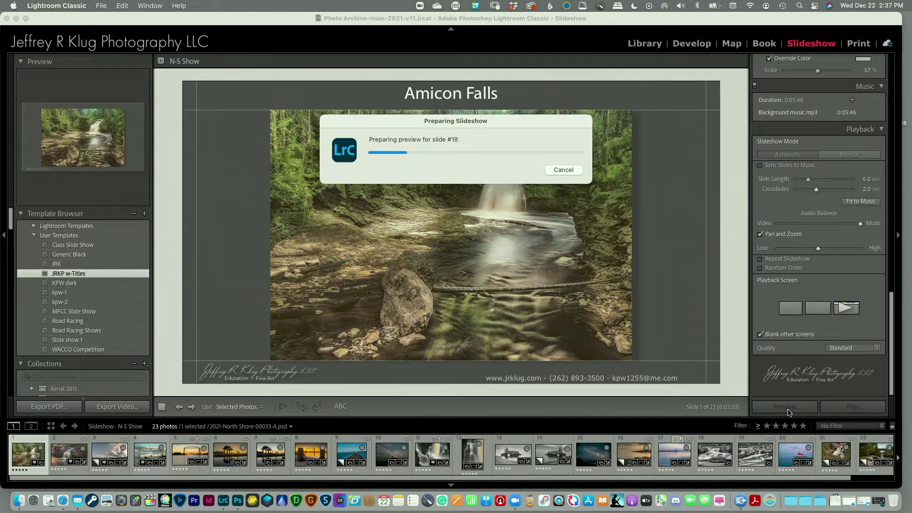
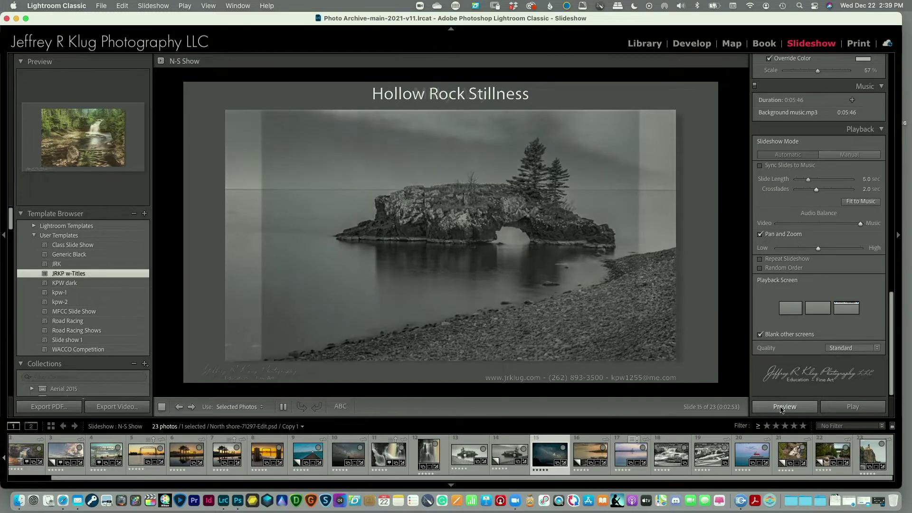
pyautogui.click(781, 408)
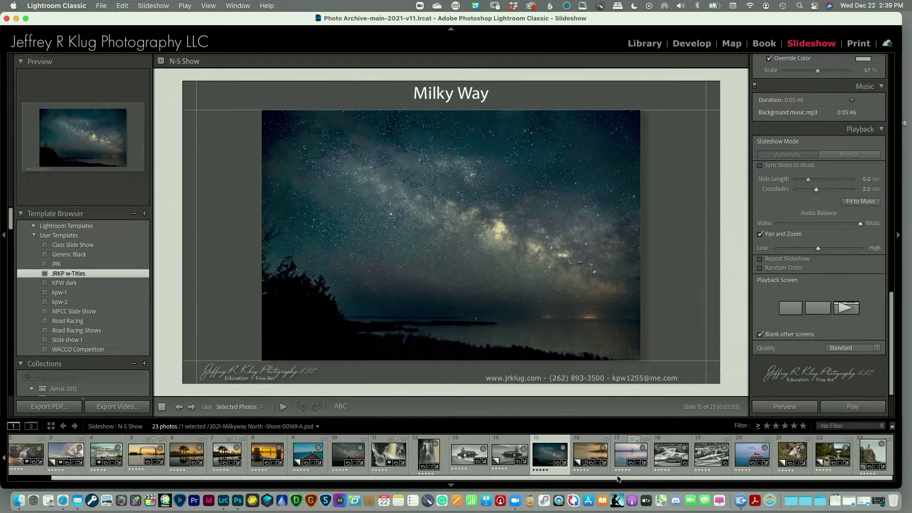
# - Check the slide titles from the first slide through the fifth slide, the lift bridge at sunrise
pyautogui.moveTo(618, 478); pyautogui.dragTo(574, 478)
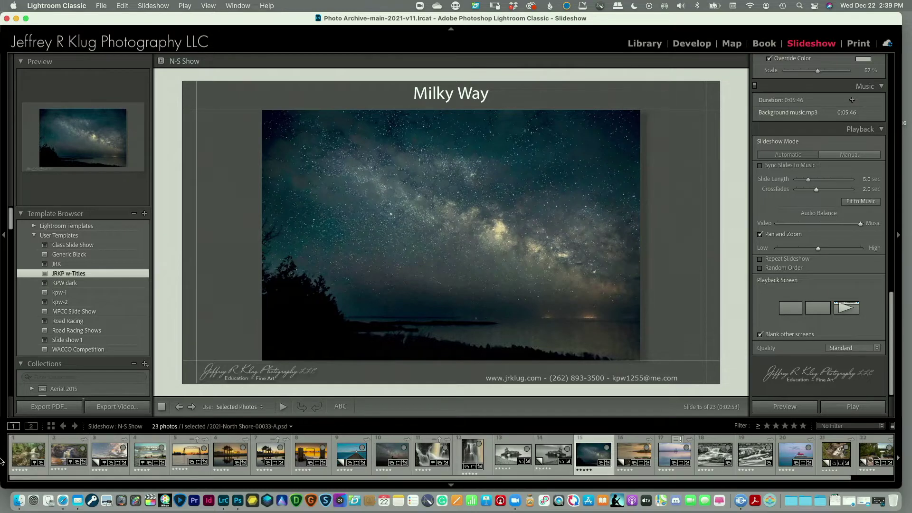
pyautogui.click(28, 453)
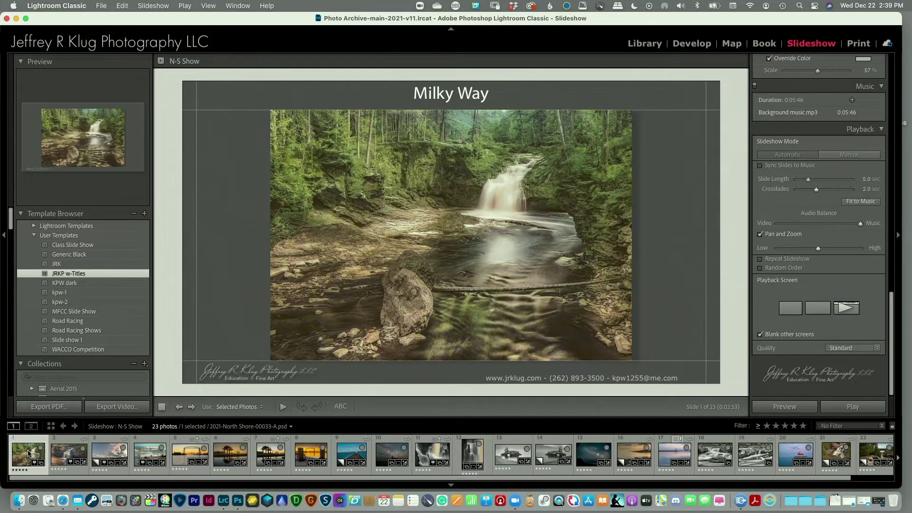
pyautogui.press('Right')
pyautogui.press('Right')
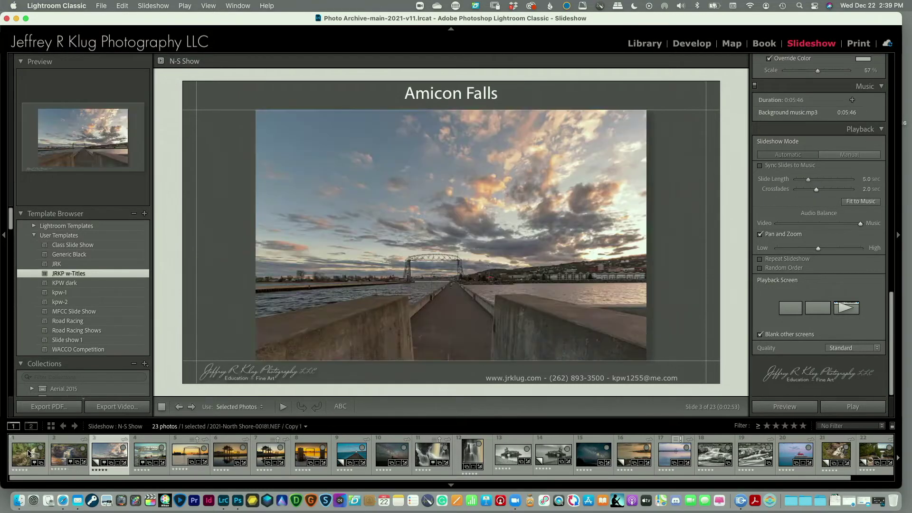
pyautogui.press('Right')
pyautogui.press('Right')
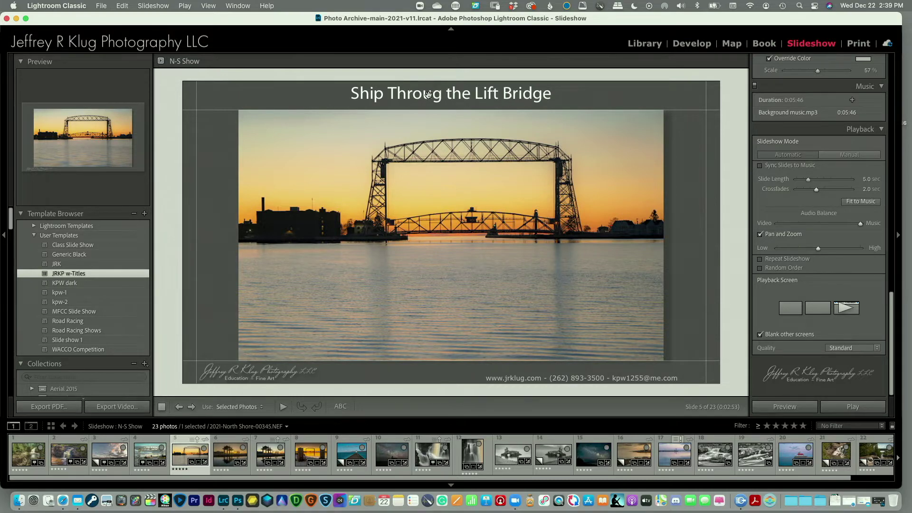
# - Correct the title of the fourth photo in the Library to "Ship Through the Lift Bridge"
pyautogui.click(649, 45)
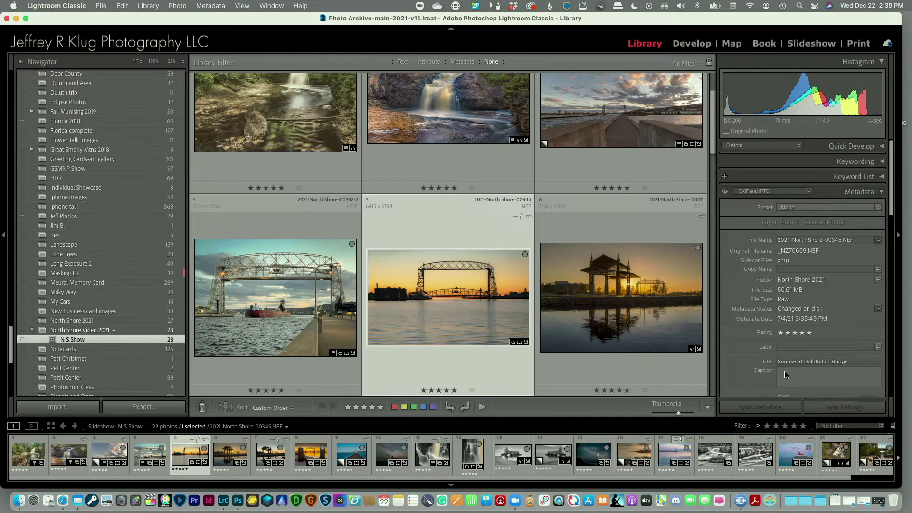
pyautogui.click(284, 280)
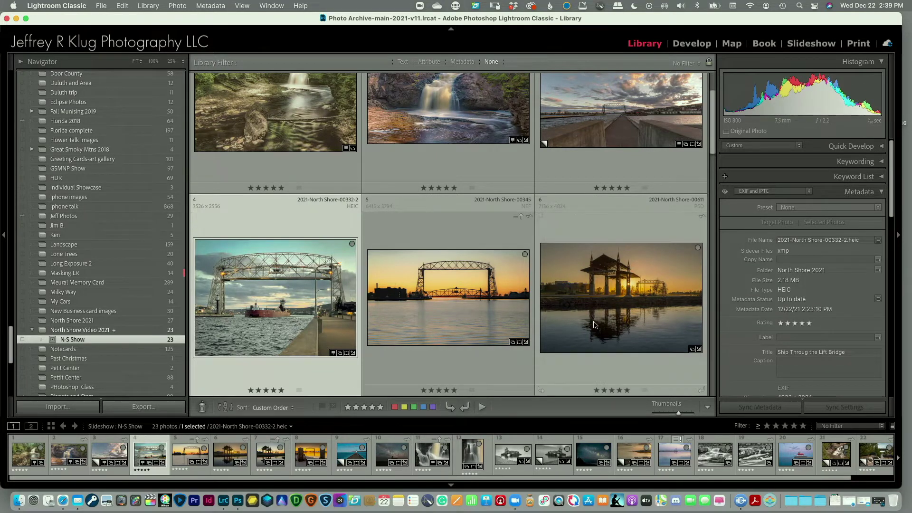
pyautogui.click(808, 353)
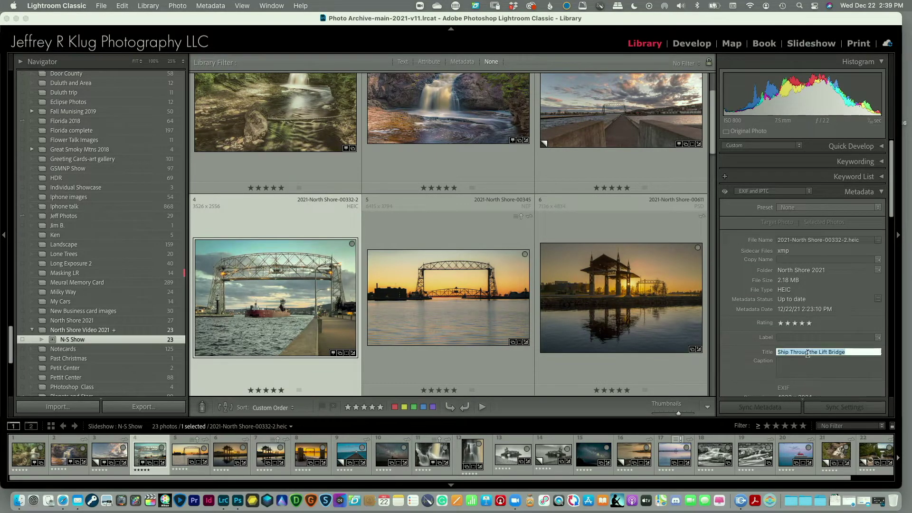
pyautogui.click(807, 353)
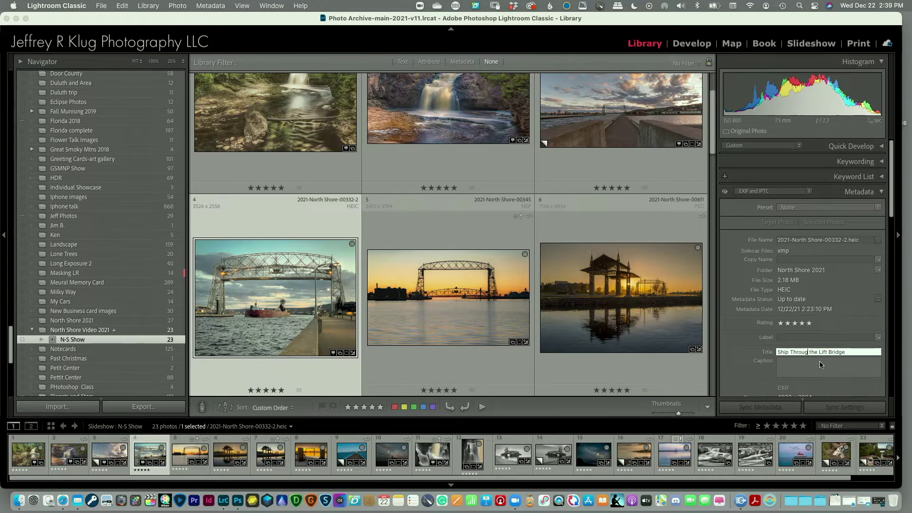
pyautogui.write('h th')
pyautogui.press('BackSpace')
pyautogui.press('BackSpace')
pyautogui.press('BackSpace')
pyautogui.write('h')
pyautogui.press('Return')
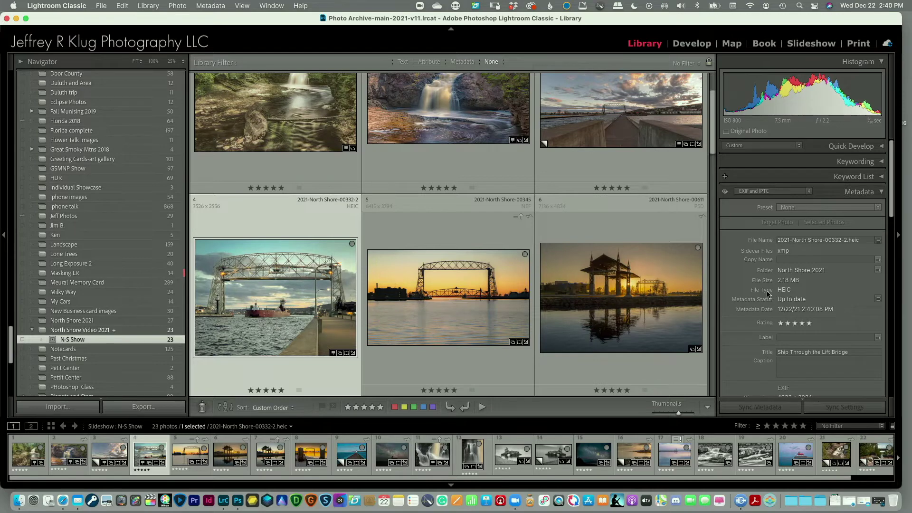
# - Review the slideshow from slide 4 to the Milky Way at Hollow Rock photo and raise that photo's exposure to +3.30
pyautogui.click(802, 44)
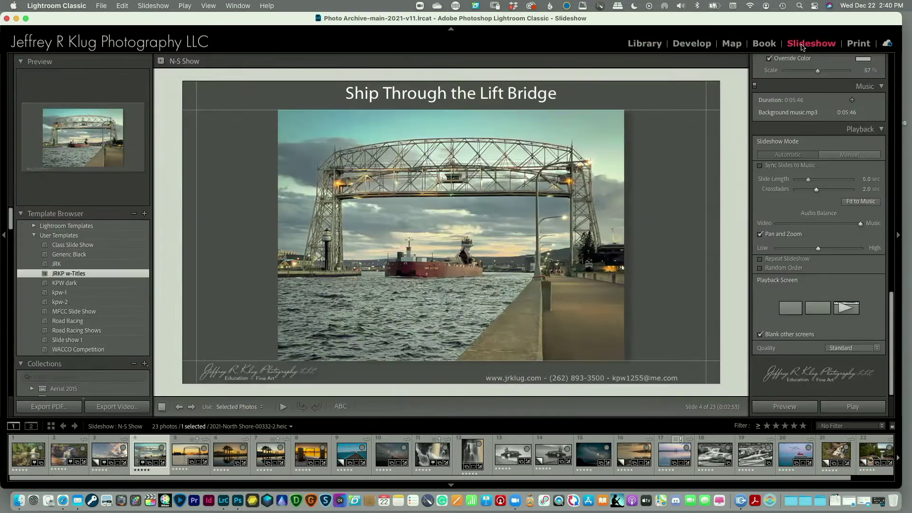
pyautogui.press('Right')
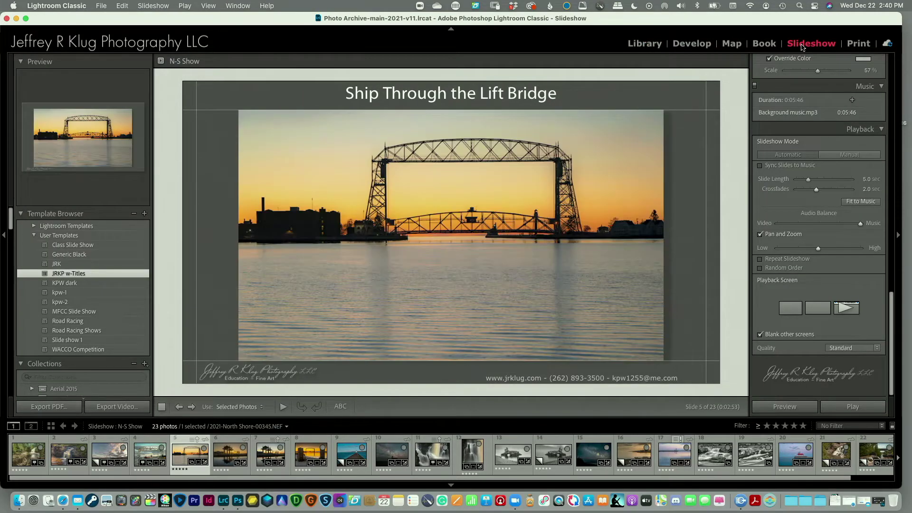
pyautogui.press('Right')
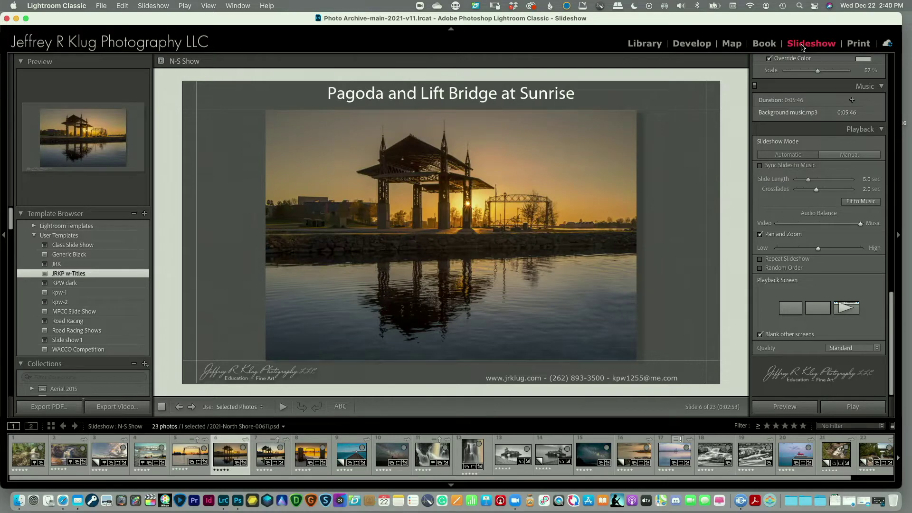
pyautogui.press('Right')
pyautogui.press('Right')
pyautogui.press('Right')
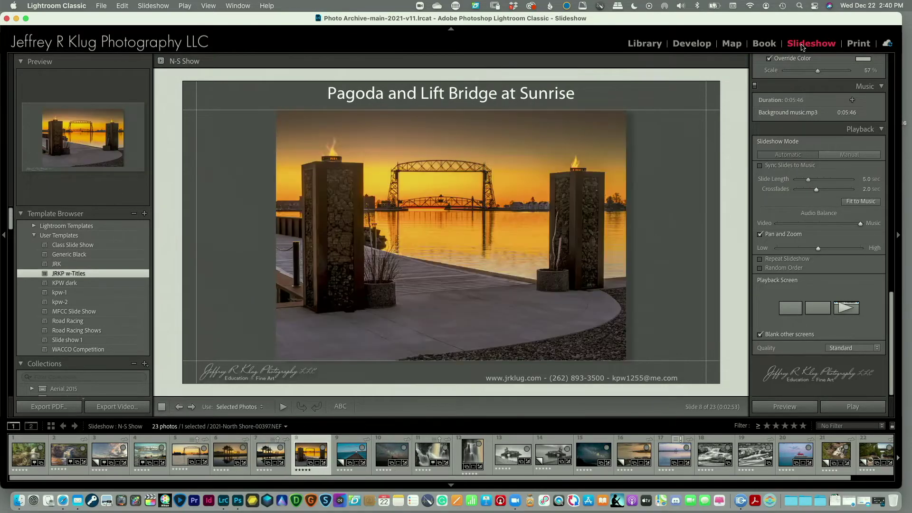
pyautogui.press('Right')
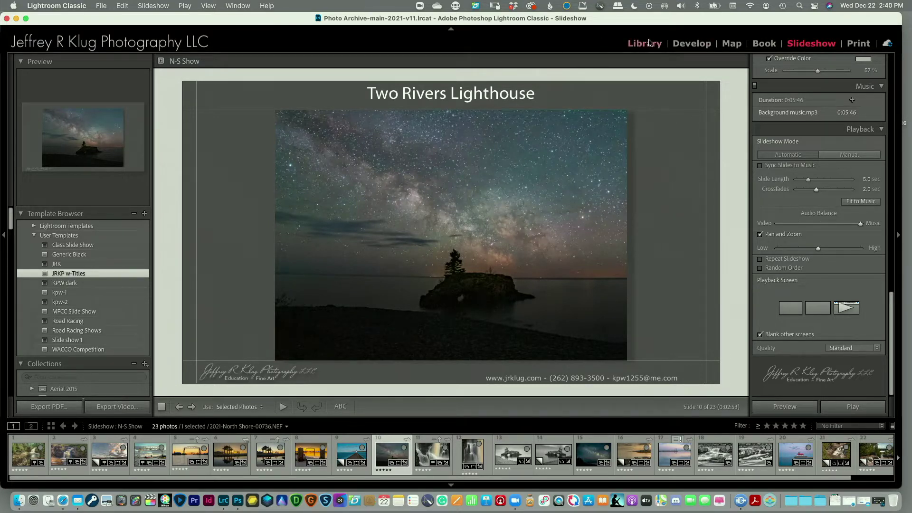
pyautogui.click(682, 46)
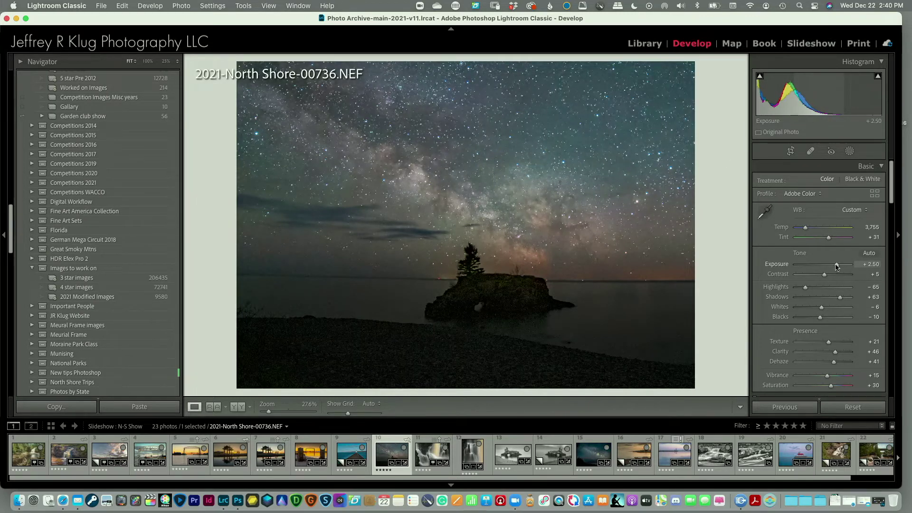
pyautogui.moveTo(837, 266); pyautogui.dragTo(841, 267)
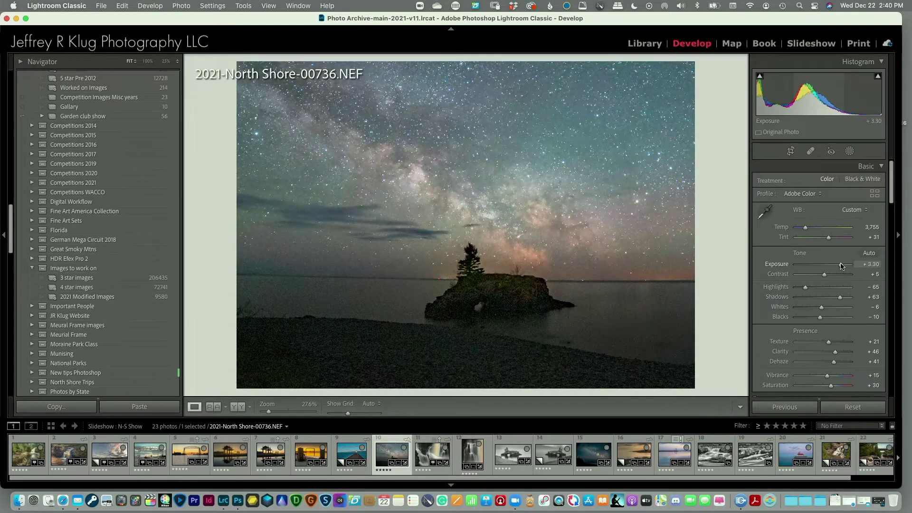
pyautogui.click(812, 44)
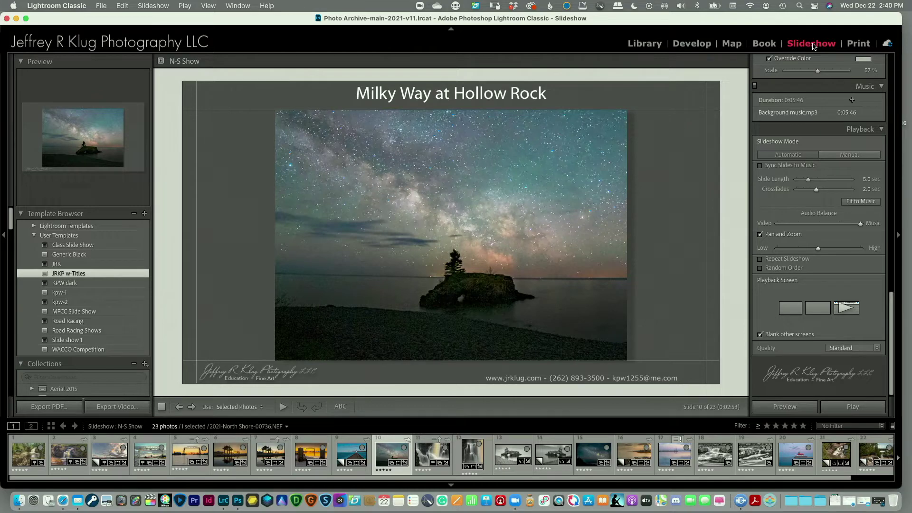
# - Continue reviewing the slides to the Milky Way photo on slide 15 and raise its exposure to +0.85
pyautogui.press('Right')
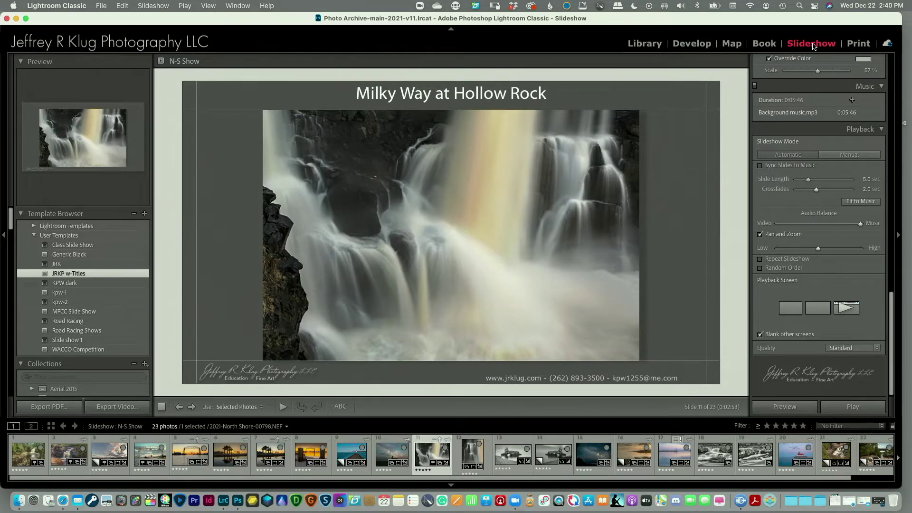
pyautogui.press('Right')
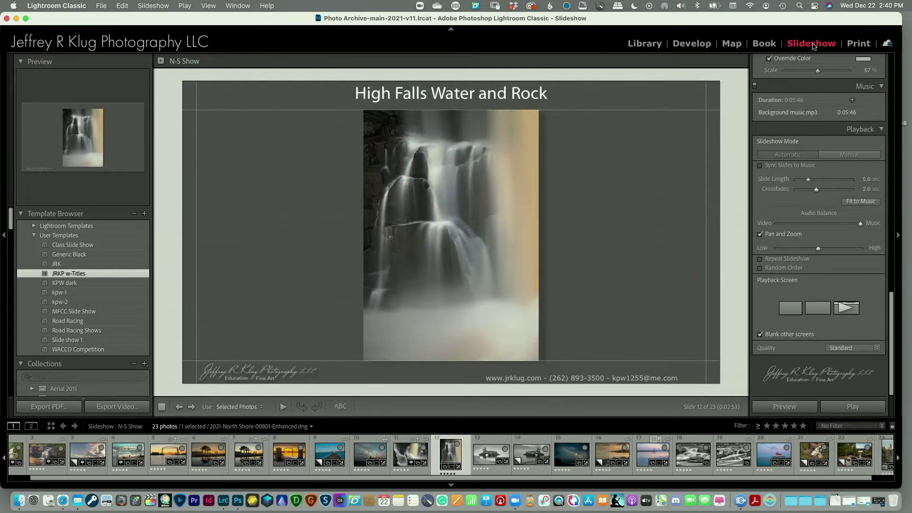
pyautogui.press('Right')
pyautogui.press('Right')
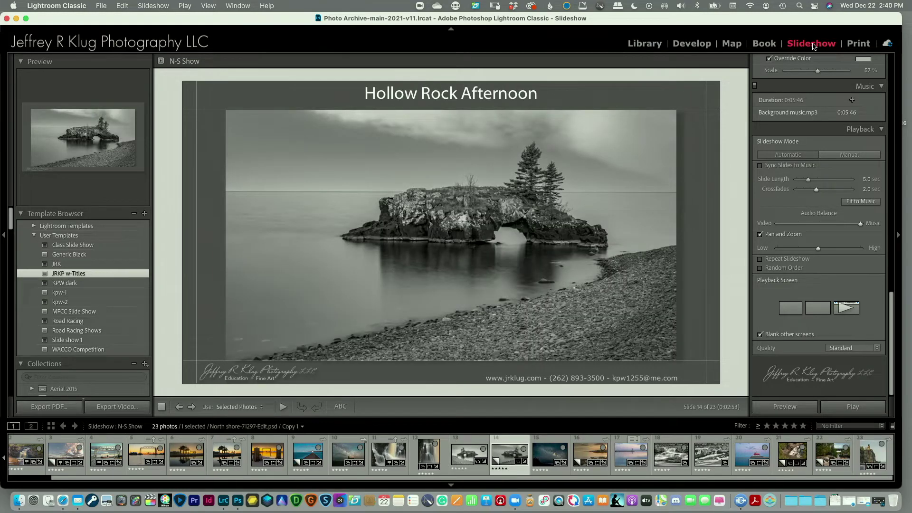
pyautogui.press('Right')
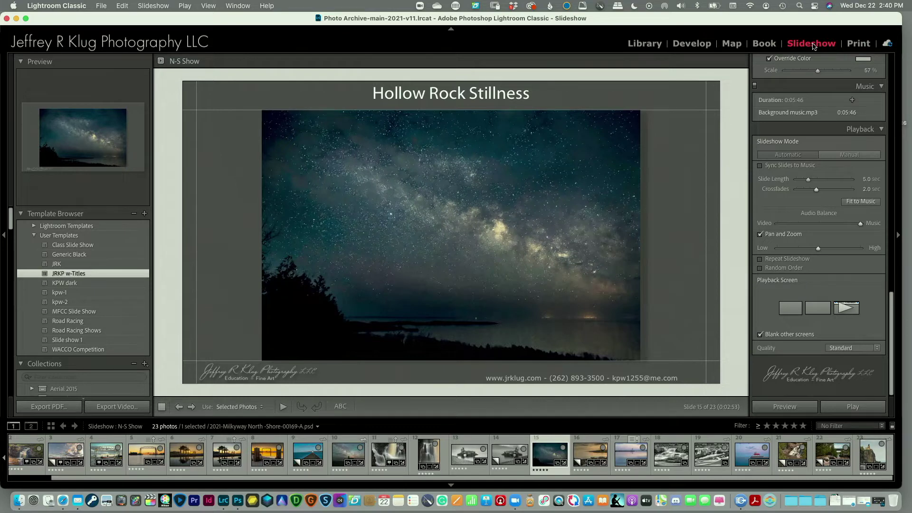
pyautogui.click(692, 44)
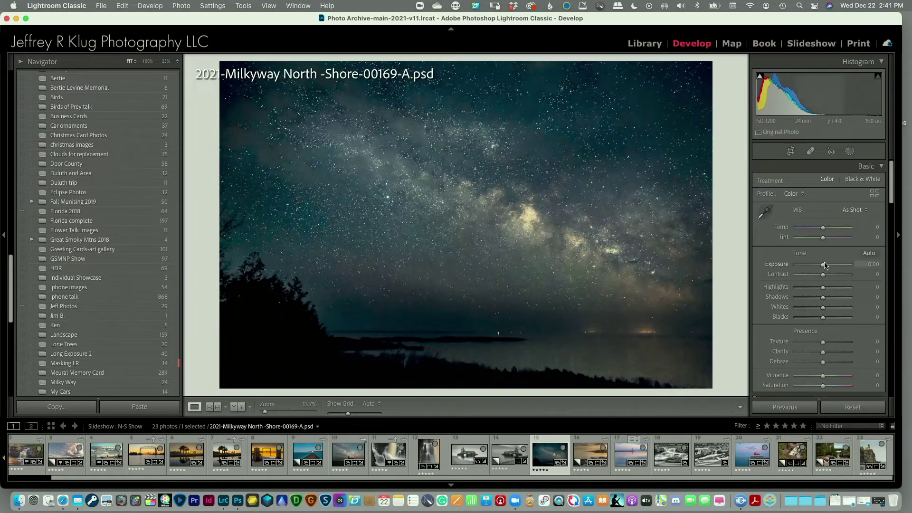
pyautogui.moveTo(823, 265); pyautogui.dragTo(829, 265)
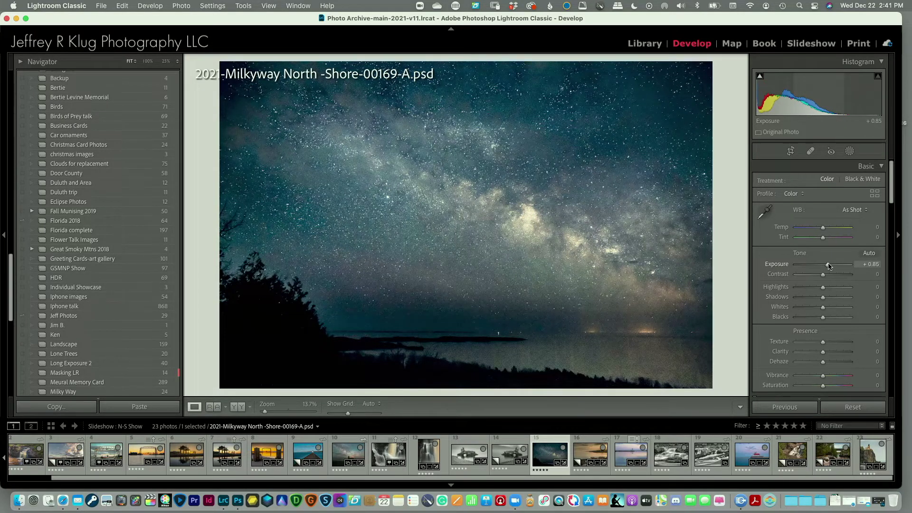
pyautogui.click(811, 45)
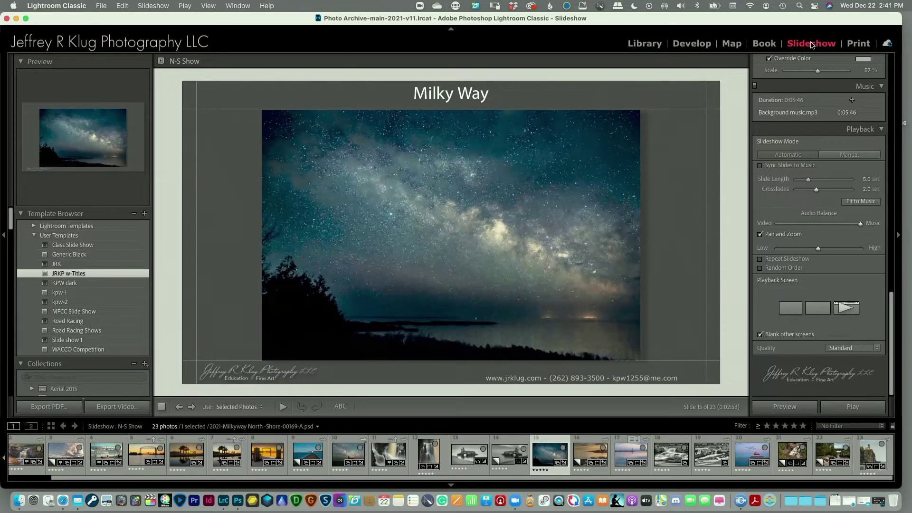
# - Compare the titles of slides 16 to 18 with their photos, checking the spelling of the Grand Marais names
pyautogui.press('Right')
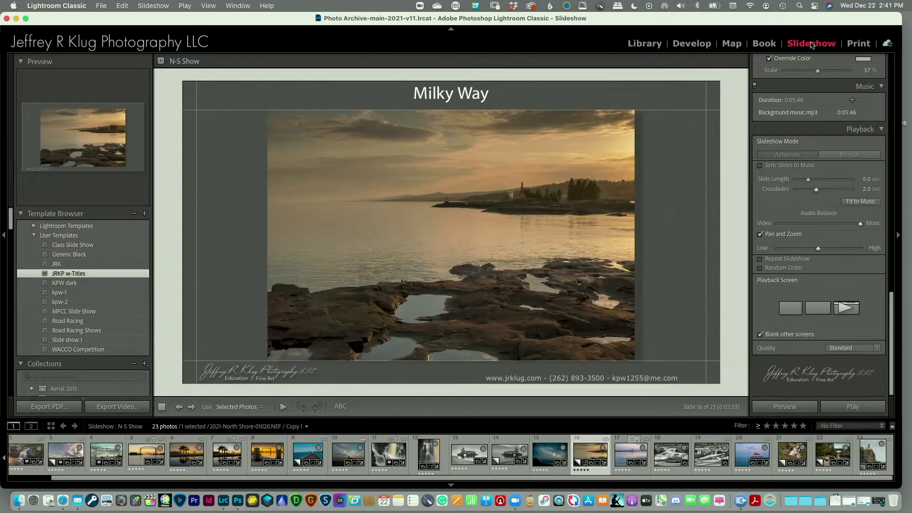
pyautogui.press('Right')
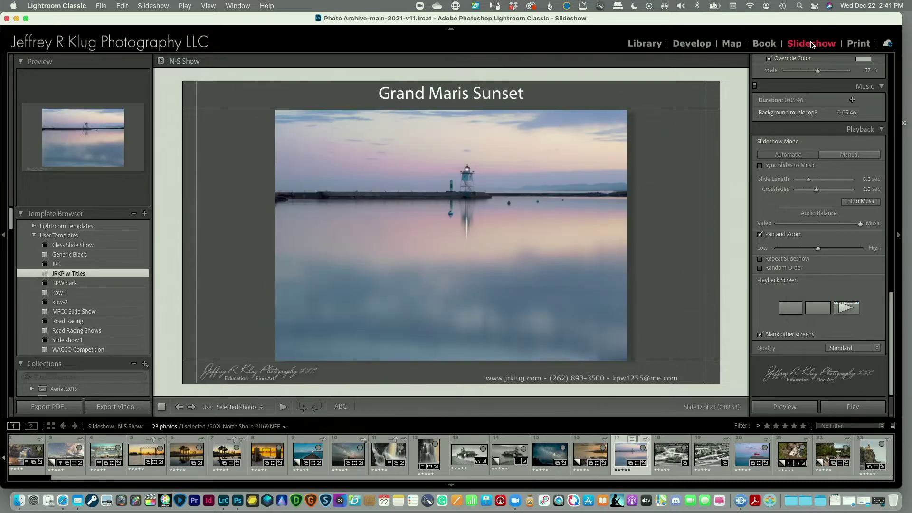
pyautogui.press('Right')
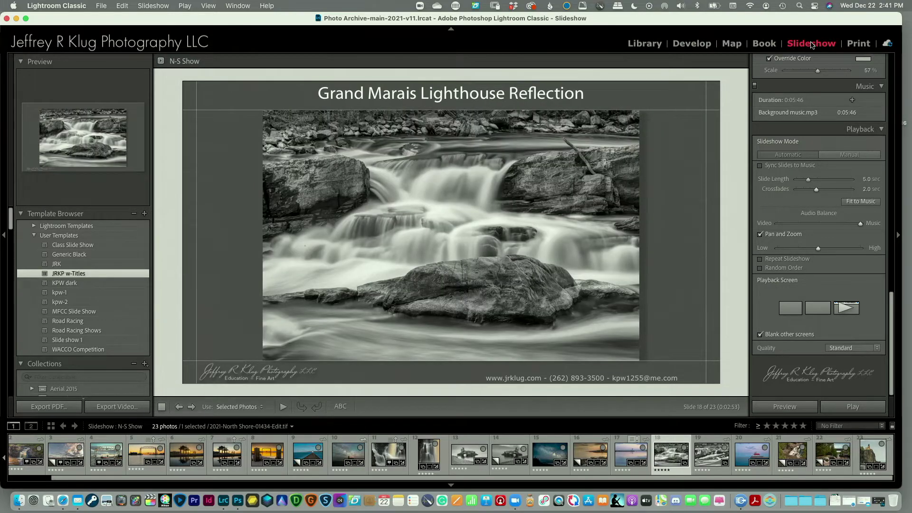
pyautogui.press('Left')
pyautogui.press('Right')
pyautogui.press('Left')
pyautogui.press('Left')
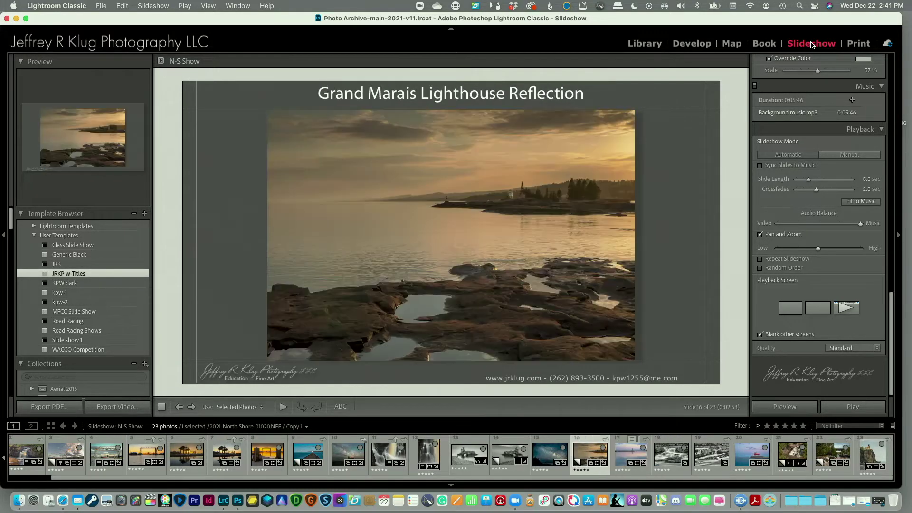
pyautogui.press('Right')
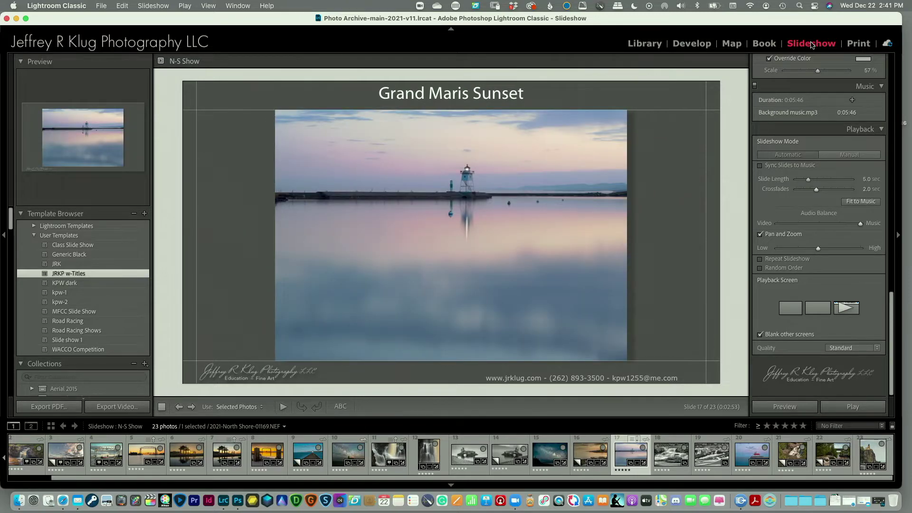
# - Correct the title of photo 16 in the Library to "Grand Marais Sunset" and check its slide in the slideshow
pyautogui.click(643, 45)
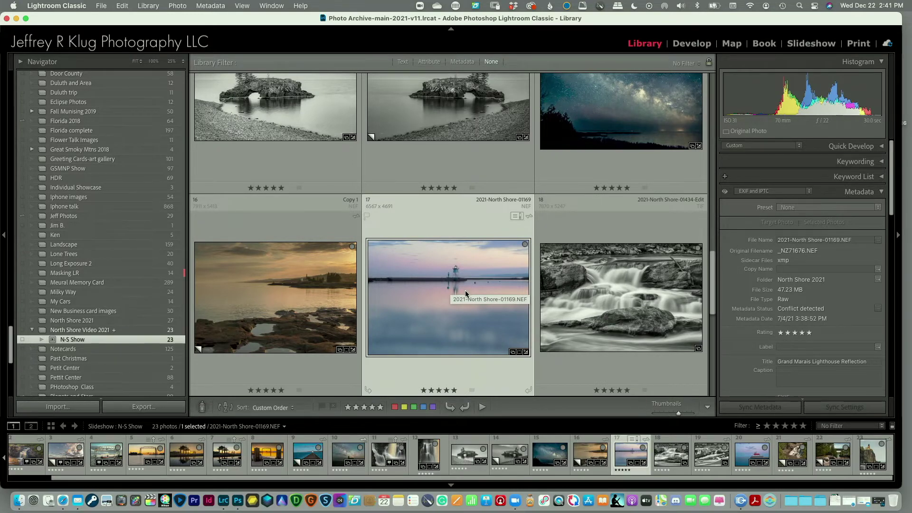
pyautogui.press('Left')
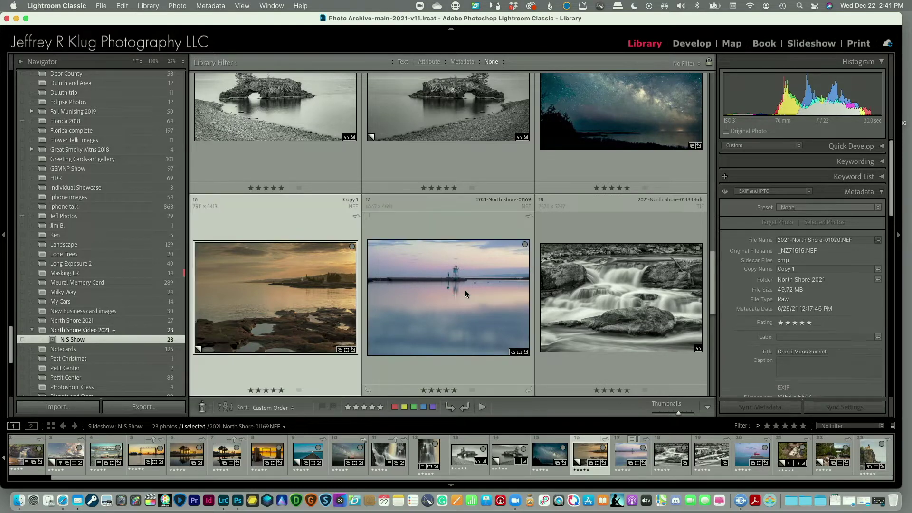
pyautogui.click(803, 354)
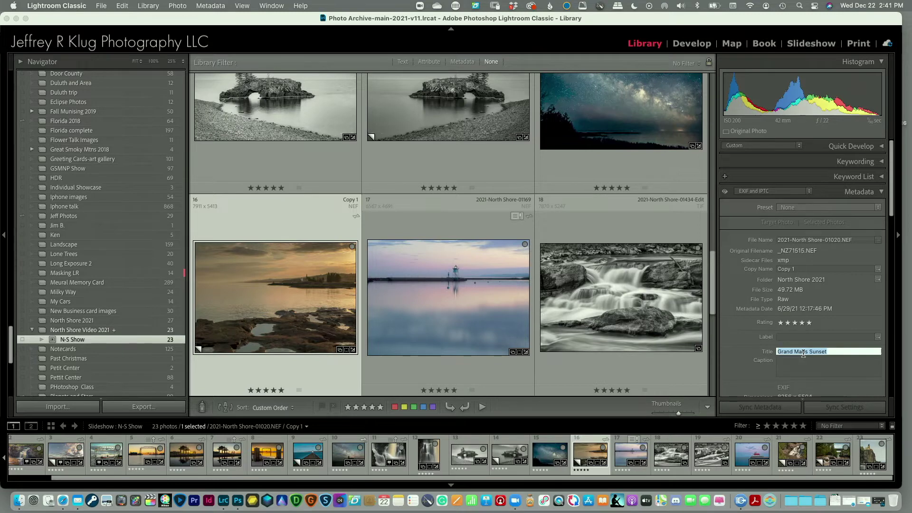
pyautogui.write('a')
pyautogui.press('Return')
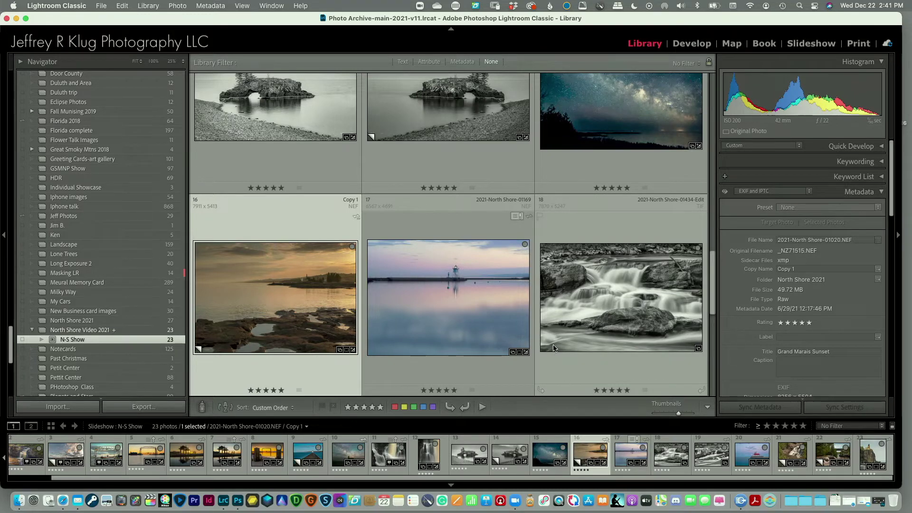
pyautogui.click(817, 46)
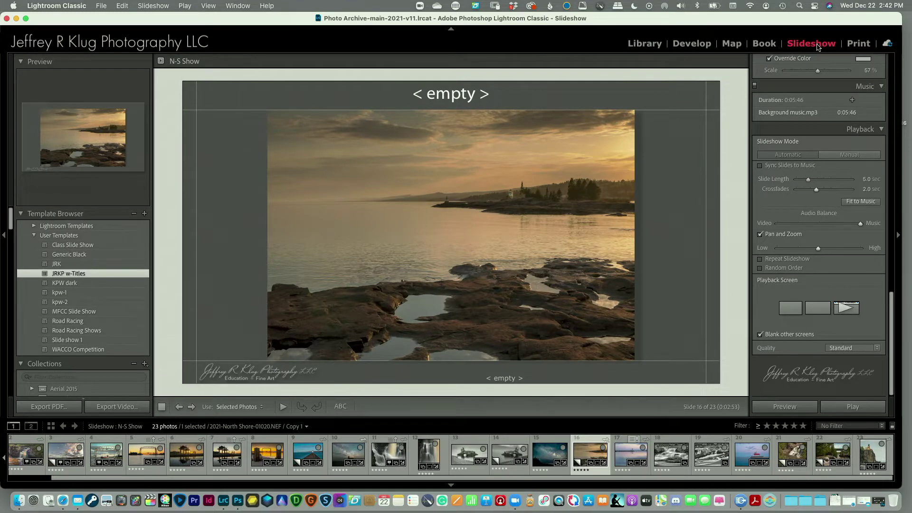
pyautogui.click(653, 49)
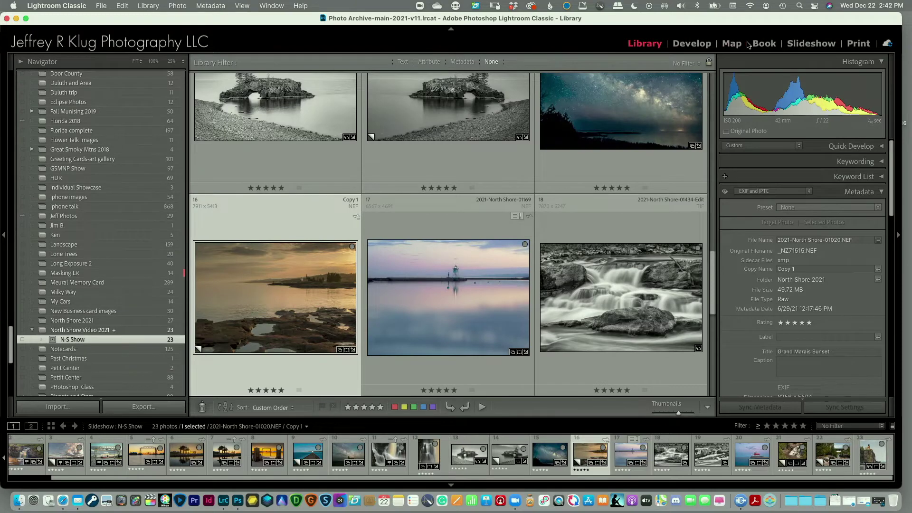
# - Check the titles of slides 15 to 17 in the slideshow and compare photos 16 and 17 with their Library titles
pyautogui.click(808, 44)
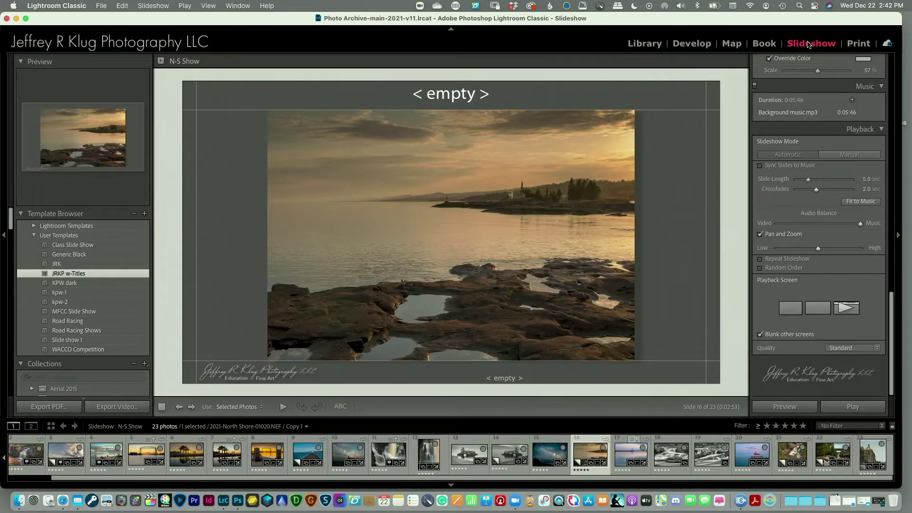
pyautogui.press('Left')
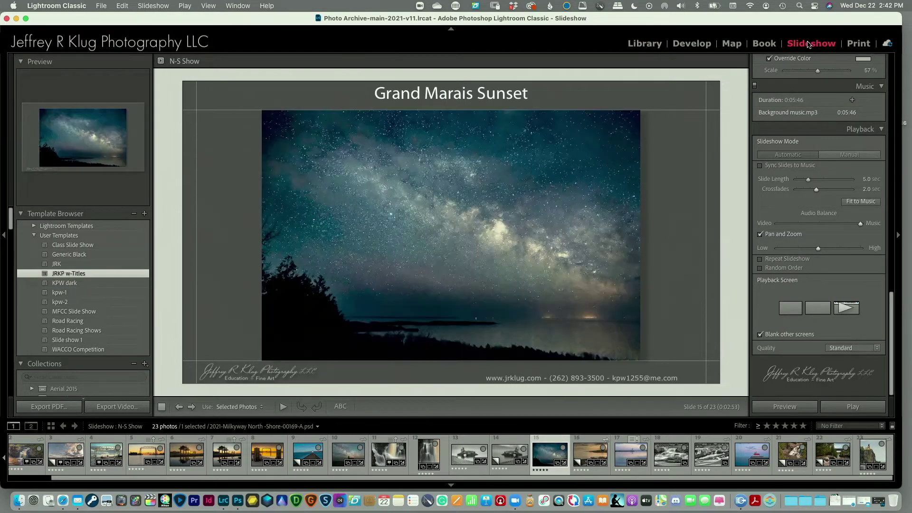
pyautogui.press('Right')
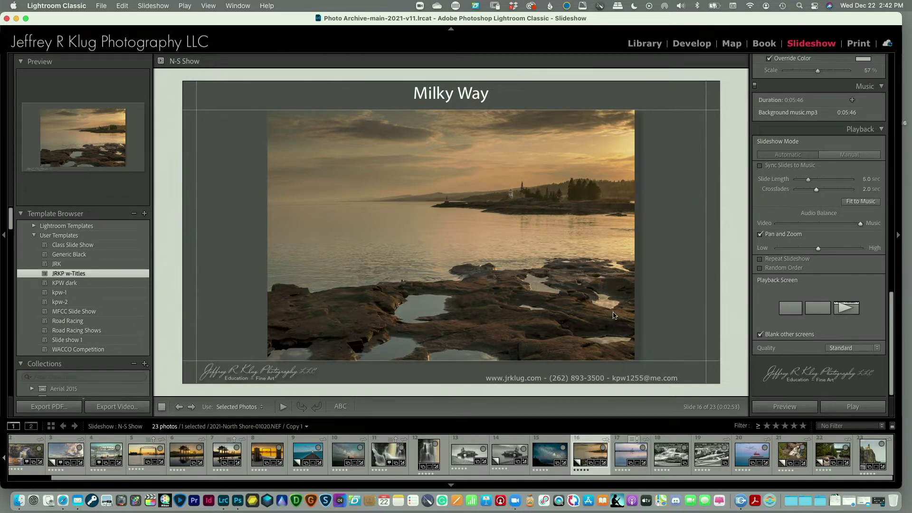
pyautogui.click(645, 44)
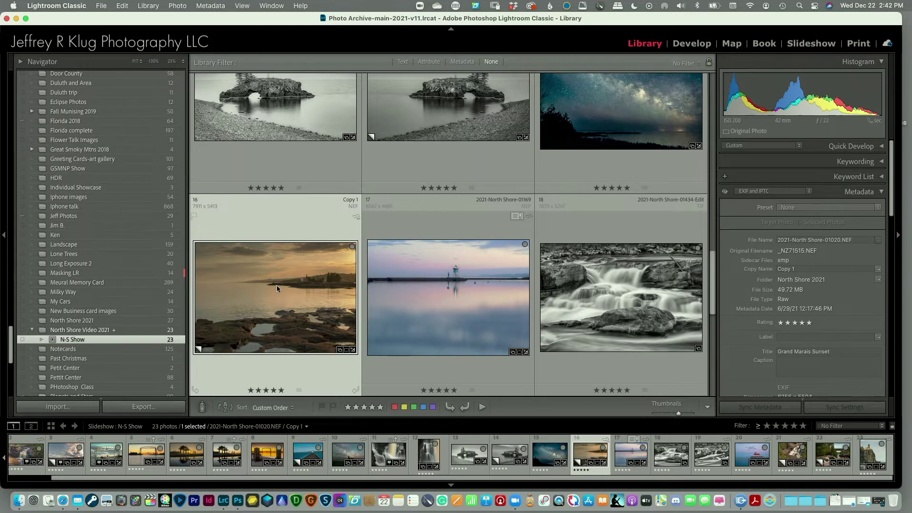
pyautogui.click(431, 295)
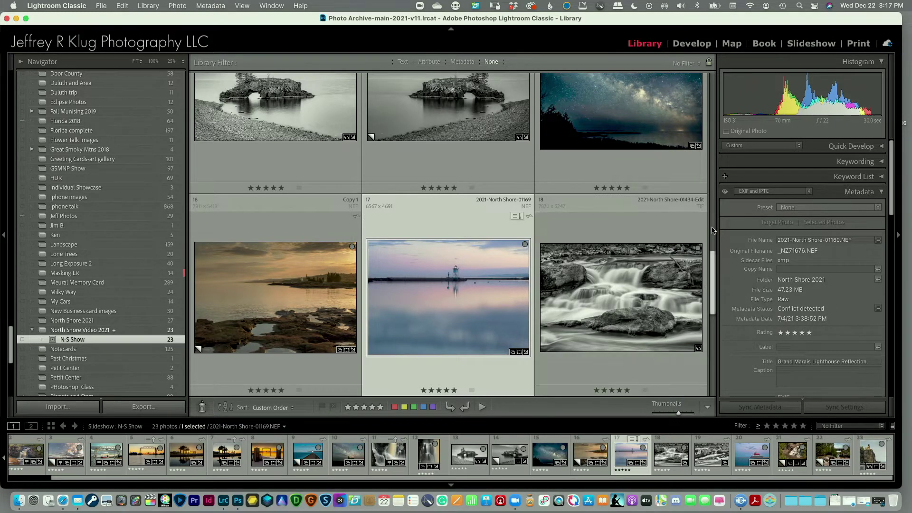
pyautogui.click(811, 44)
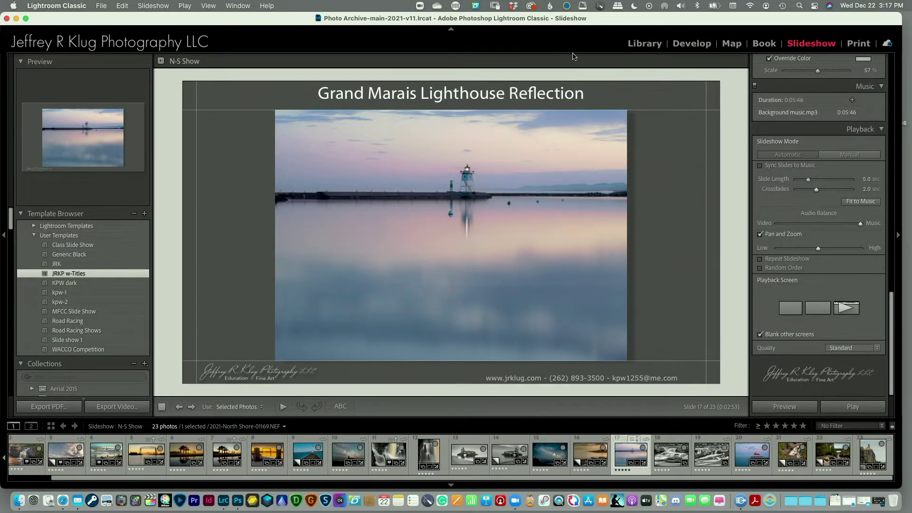
# - Review the remaining slides from the Grand Marais Lighthouse Reflection slide through slide 23, reading each title
pyautogui.press('Right')
pyautogui.press('Right')
pyautogui.press('Right')
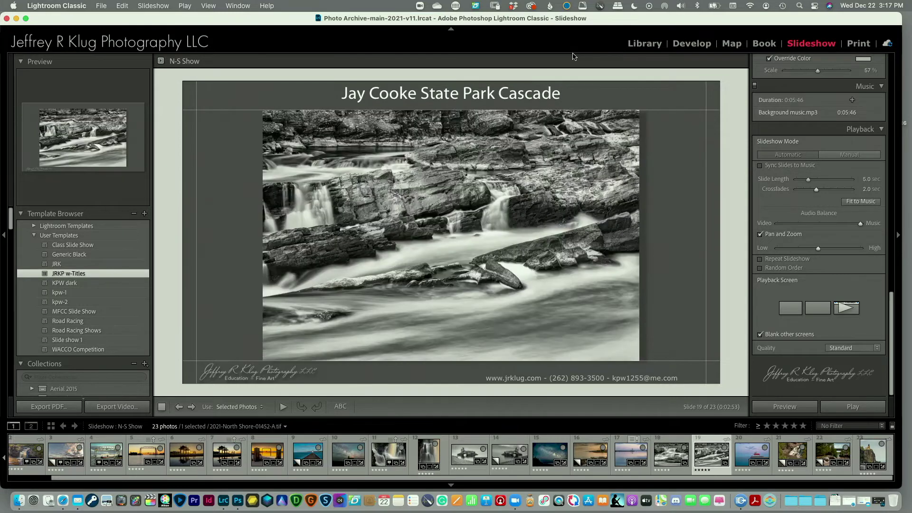
pyautogui.press('Right')
pyautogui.press('Right')
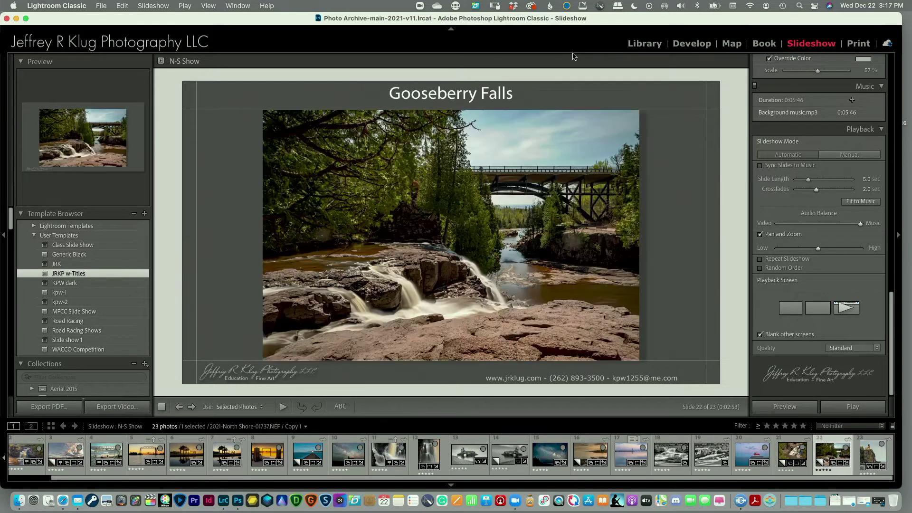
pyautogui.press('Right')
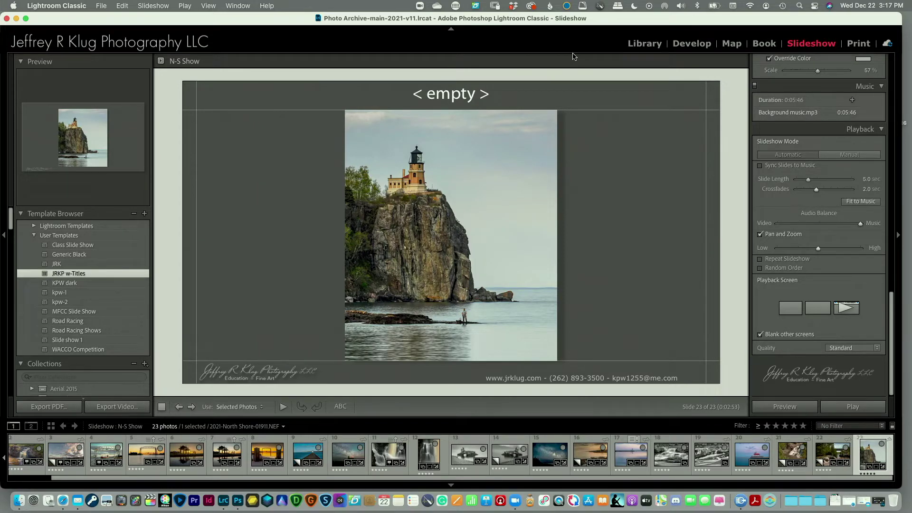
# - Check the last photo's title in the Library and on its slide, and play the slideshow from slide 1
pyautogui.click(644, 43)
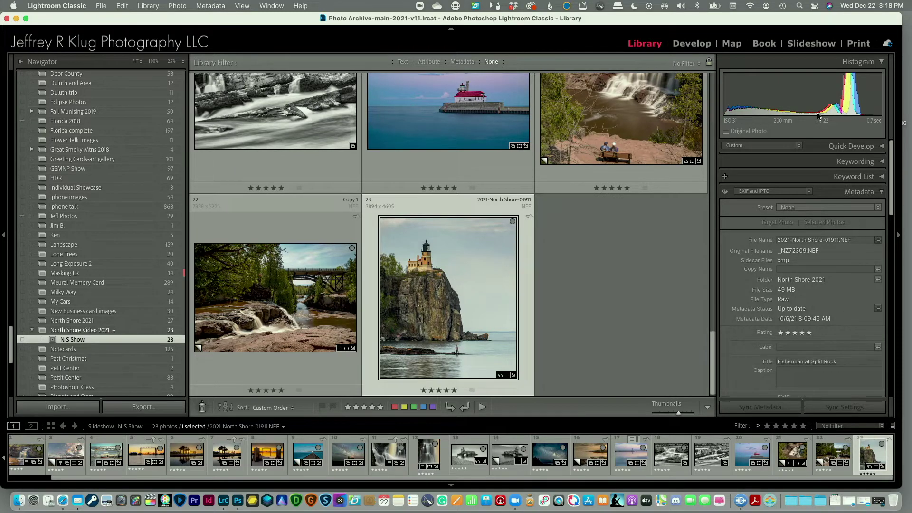
pyautogui.click(816, 45)
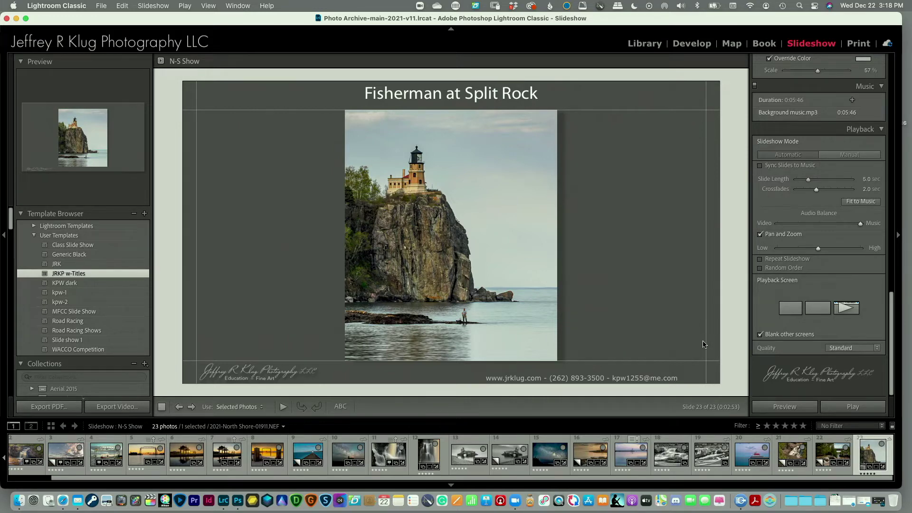
pyautogui.press('Right')
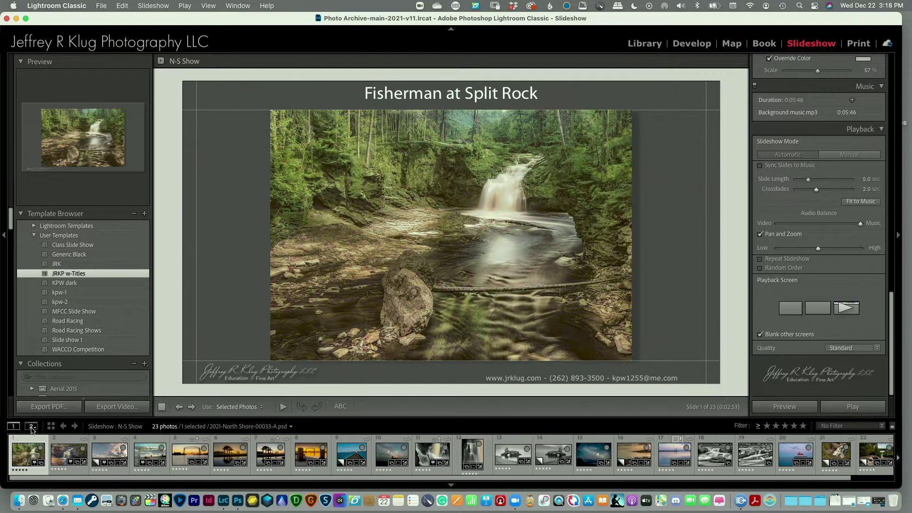
pyautogui.click(854, 407)
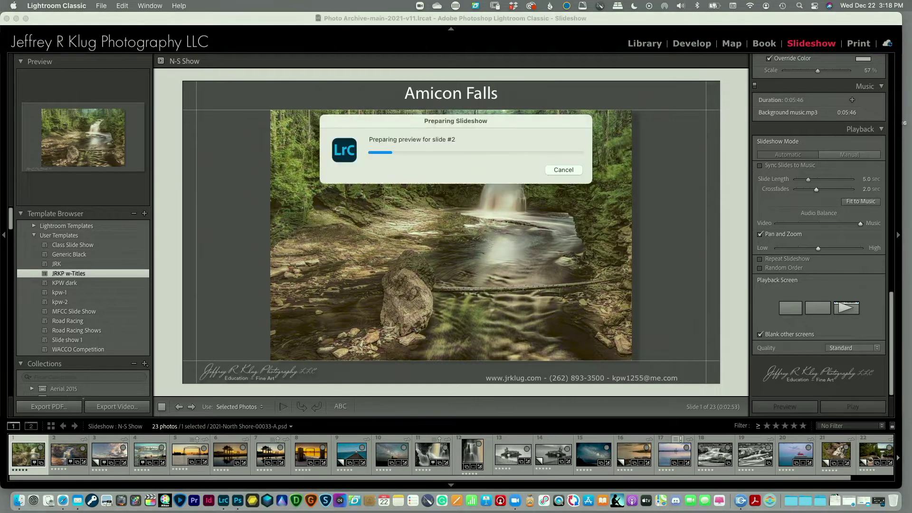
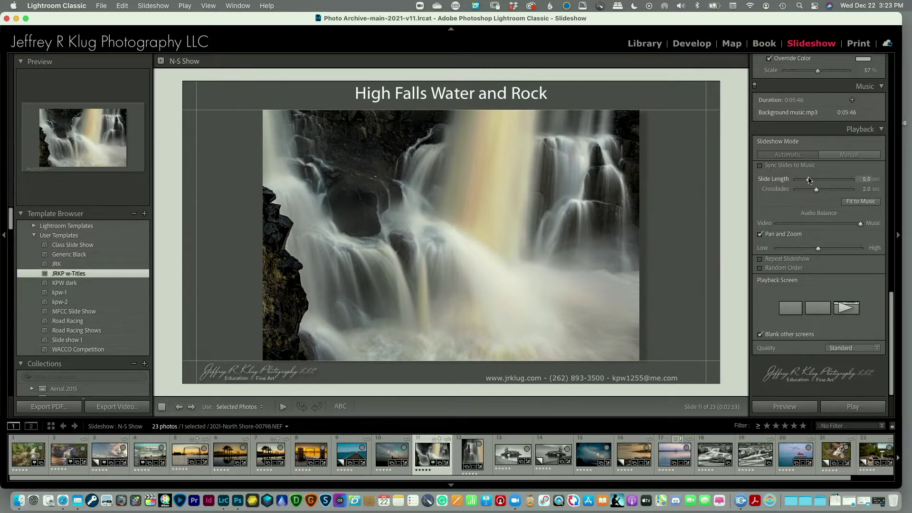
# - Set the slide length to 6.3 seconds and the crossfades to 2.4 seconds, and preview the new timing
pyautogui.moveTo(809, 179); pyautogui.dragTo(812, 180)
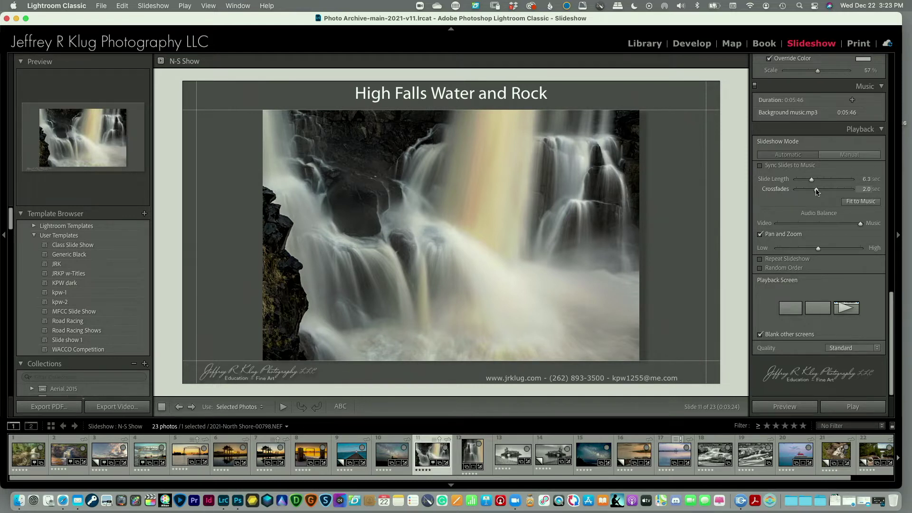
pyautogui.moveTo(816, 191); pyautogui.dragTo(818, 191)
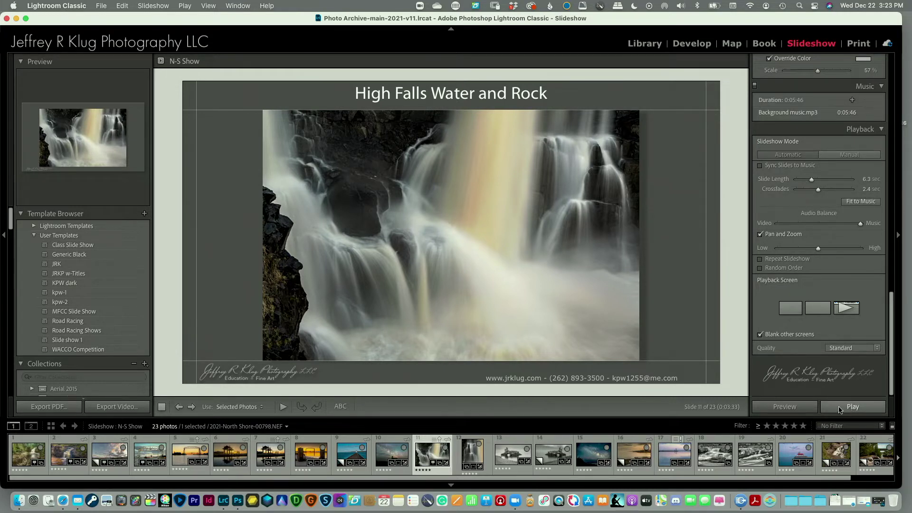
pyautogui.click(785, 407)
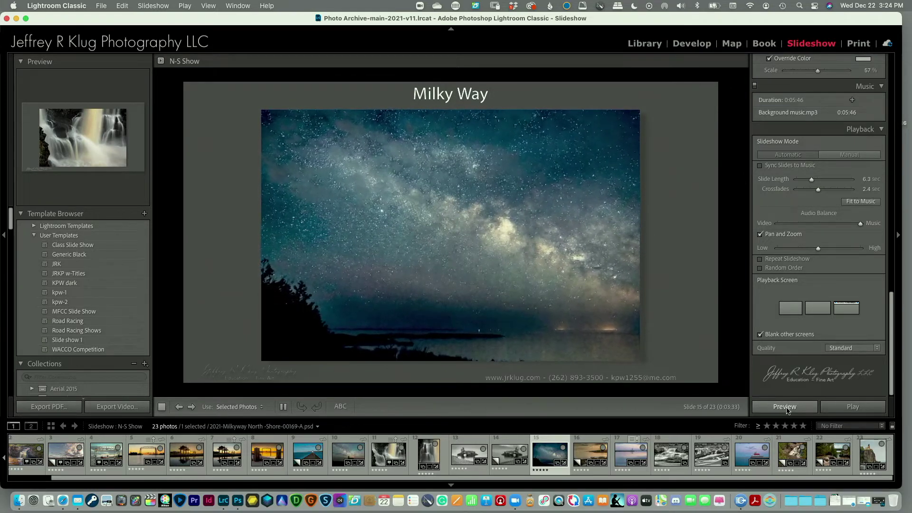
pyautogui.click(785, 407)
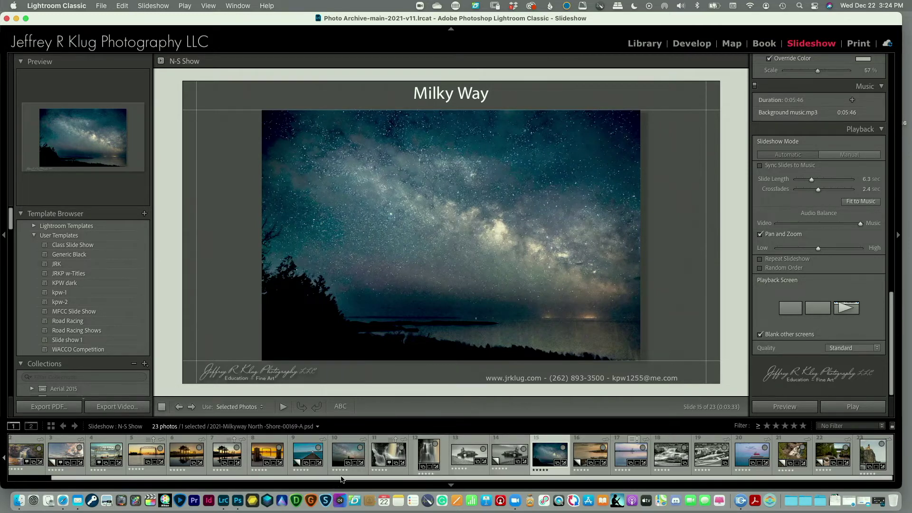
# - Export the slideshow from its first slide as a 1080p (16:9) video named "North Shore Video" on the Desktop, and return to the Library
pyautogui.scroll(1, 343, 478)
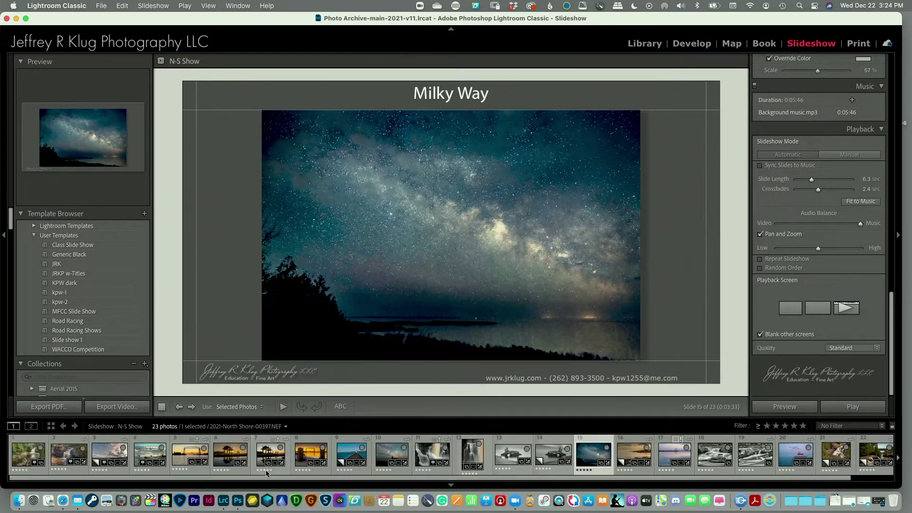
pyautogui.click(17, 455)
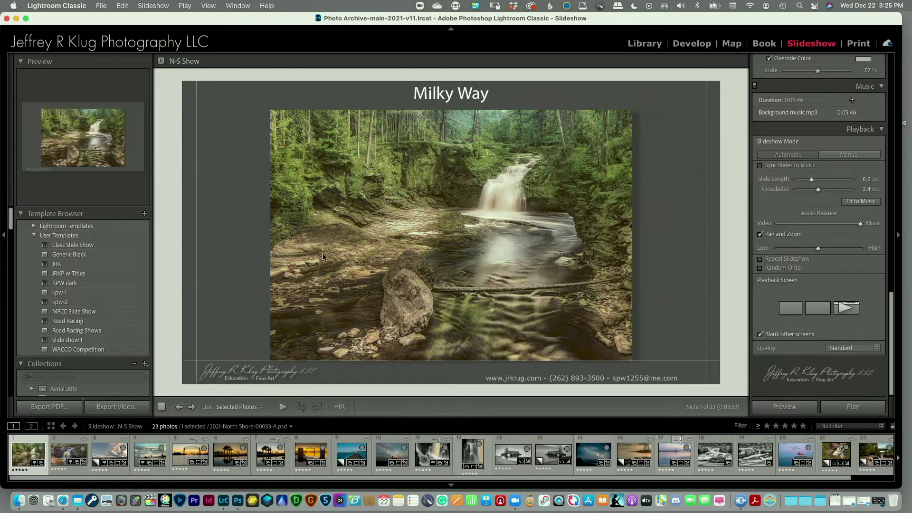
pyautogui.click(128, 407)
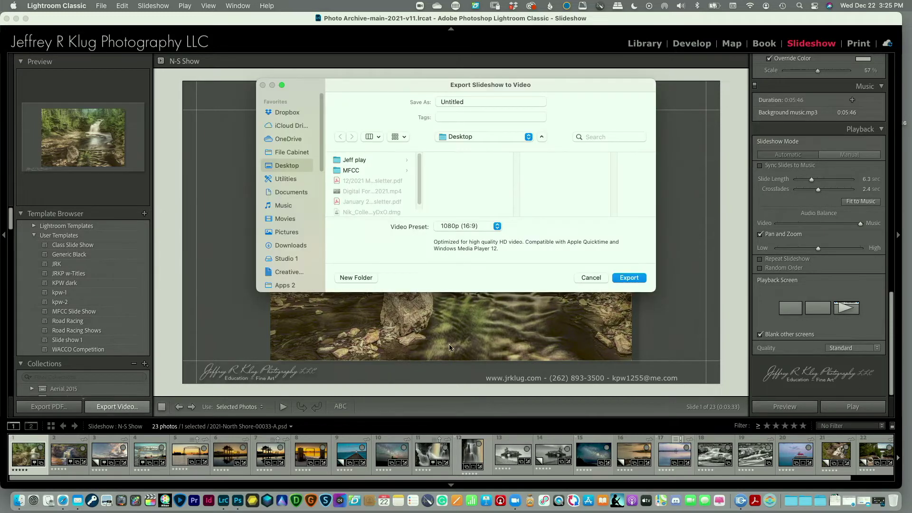
pyautogui.click(477, 101)
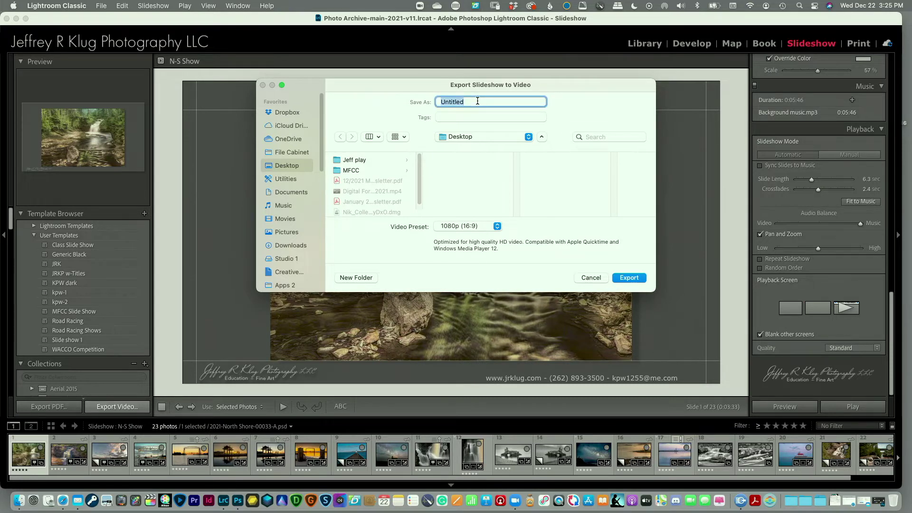
pyautogui.write('North Shore Video')
pyautogui.click(498, 229)
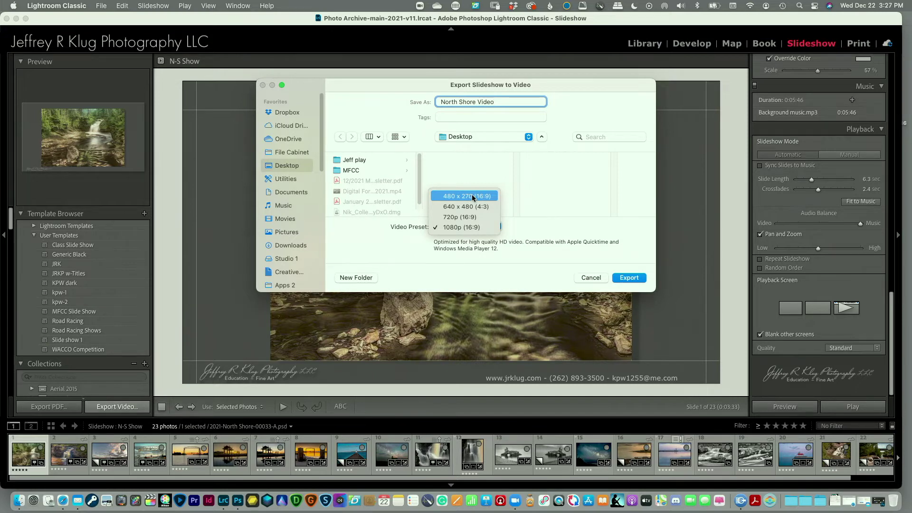
pyautogui.click(475, 228)
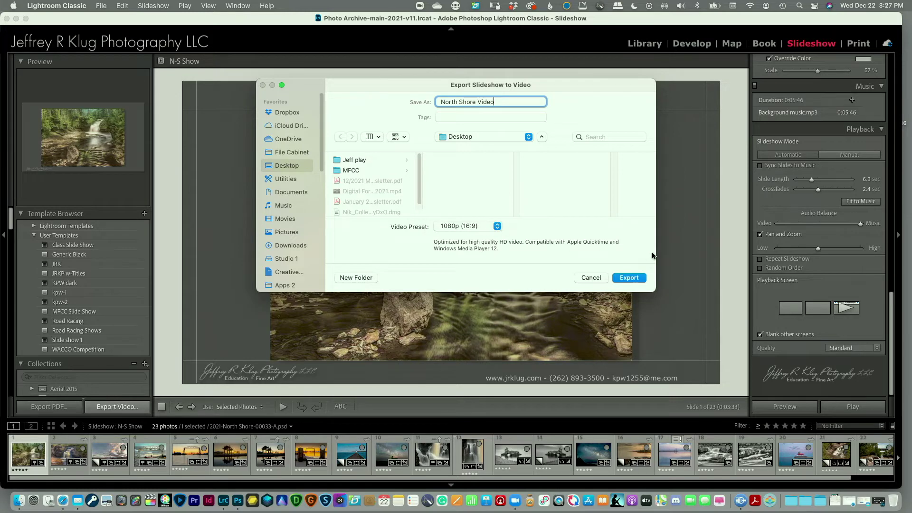
pyautogui.click(633, 278)
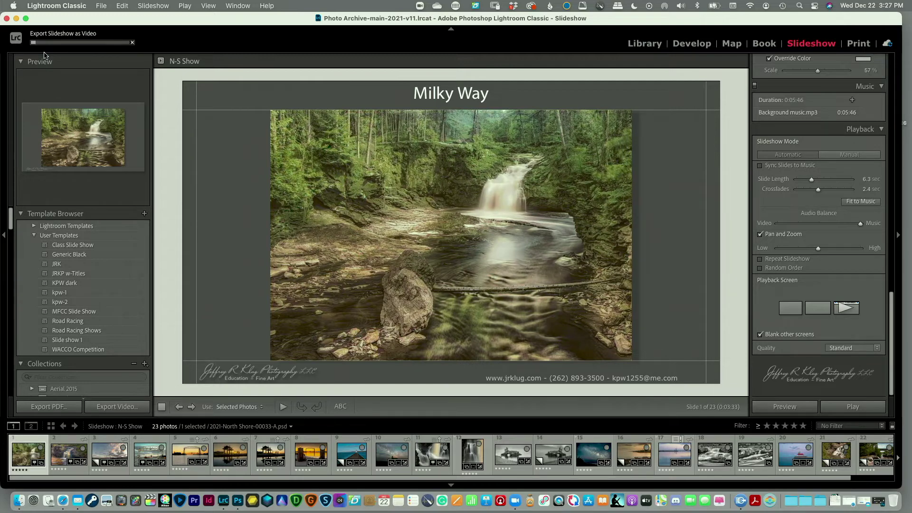
pyautogui.click(644, 45)
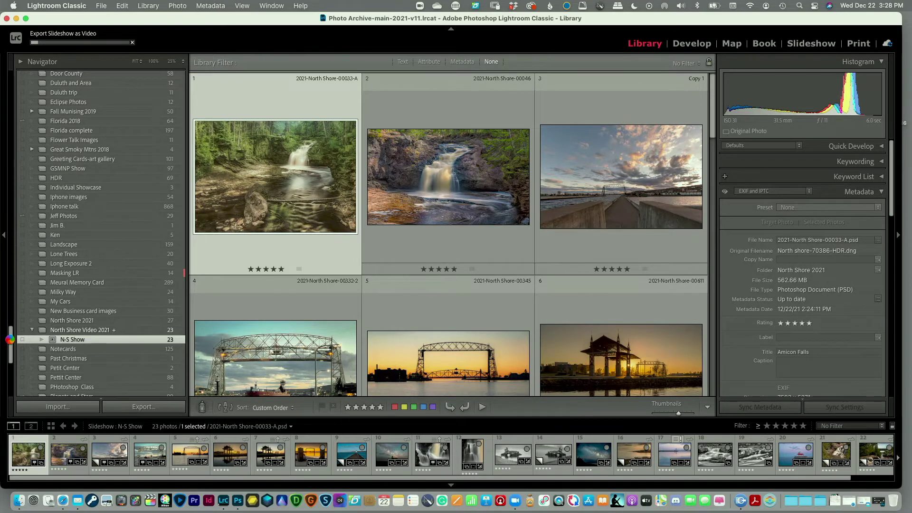
pyautogui.scroll(5, 11, 342)
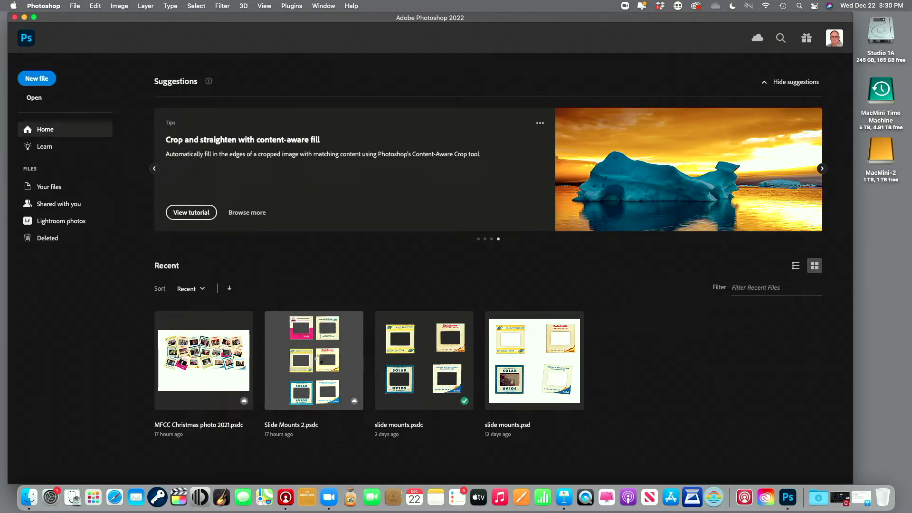
# - Switch to Photoshop and open the cloud documents "Slide Mounts 2" and "MFCC Christmas photo 2021", with the Move tool active
pyautogui.click(320, 362)
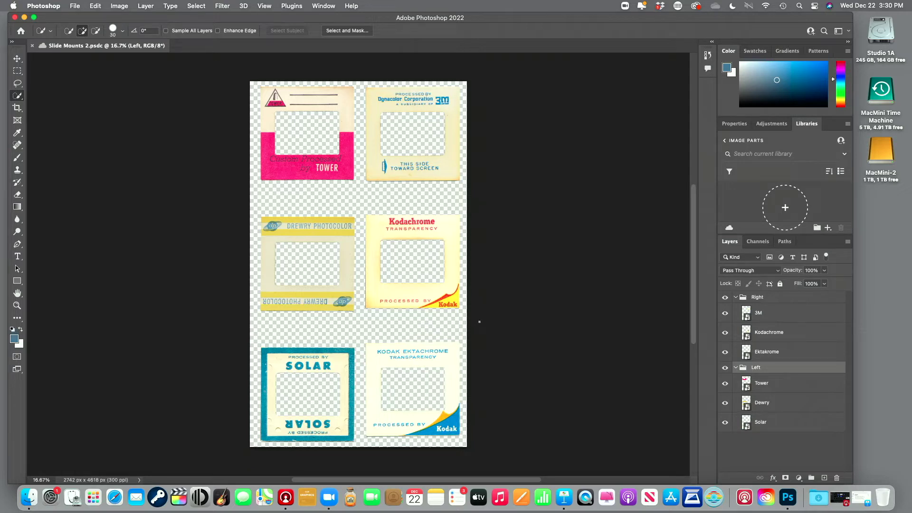
pyautogui.press('v')
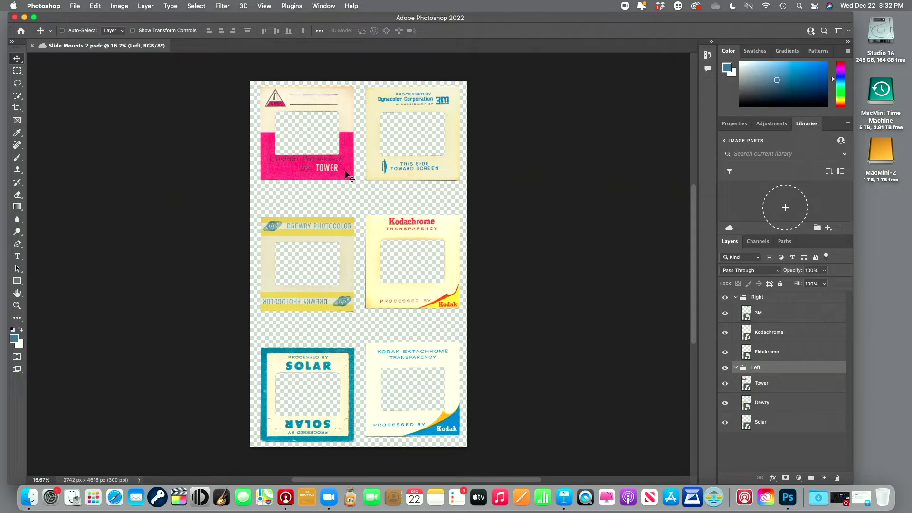
pyautogui.click(71, 5)
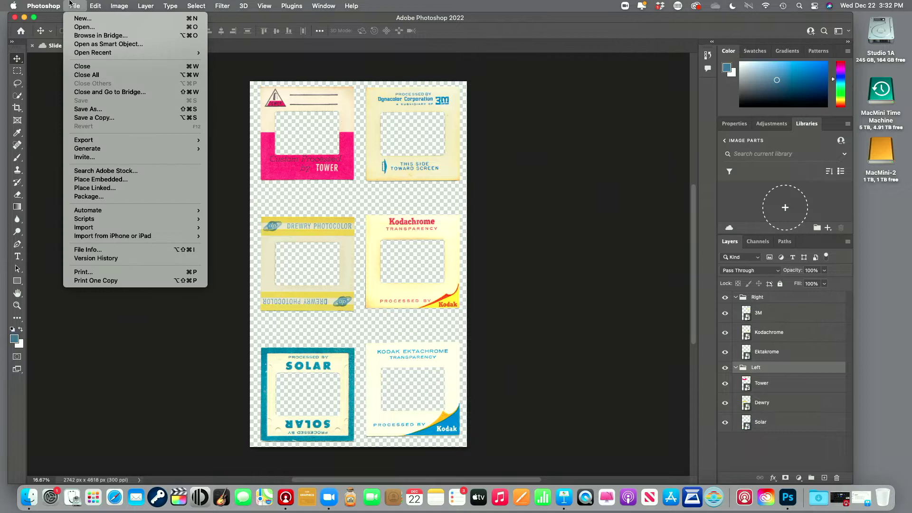
pyautogui.click(74, 25)
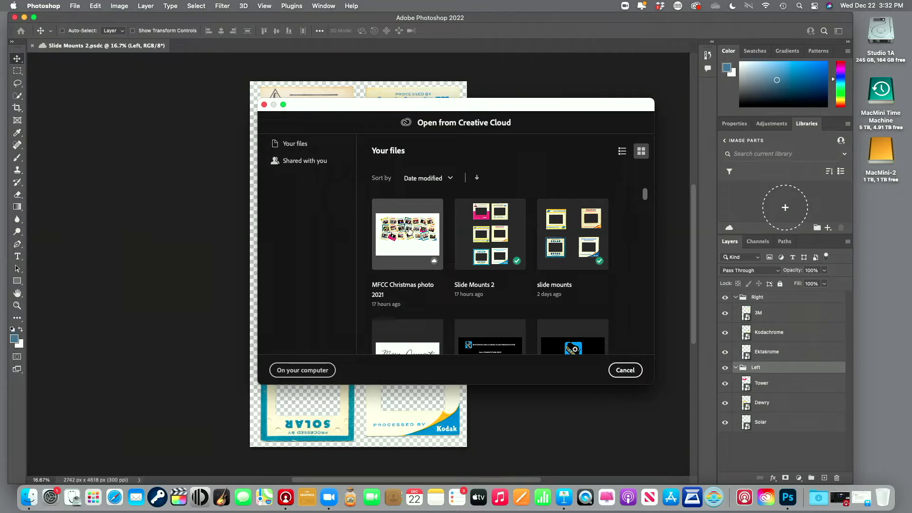
pyautogui.press('Escape')
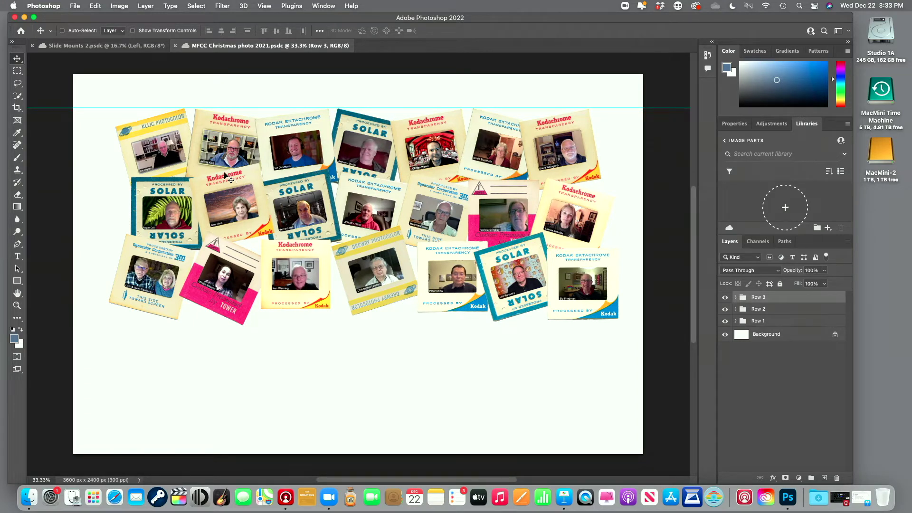
# - Examine the mounted portraits of the Christmas photo up close at 200%, and fit the whole collage in view
pyautogui.press('z')
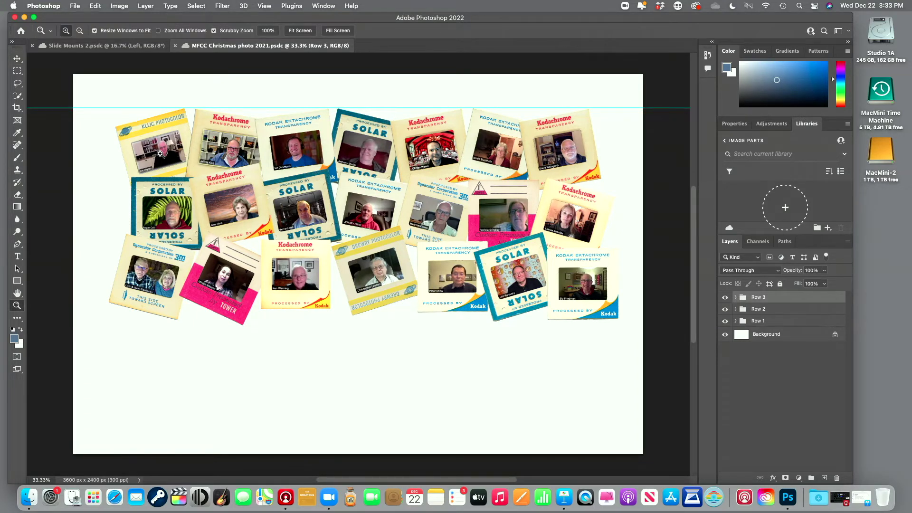
pyautogui.click(223, 157)
pyautogui.click(224, 156)
pyautogui.click(223, 157)
pyautogui.click(223, 157)
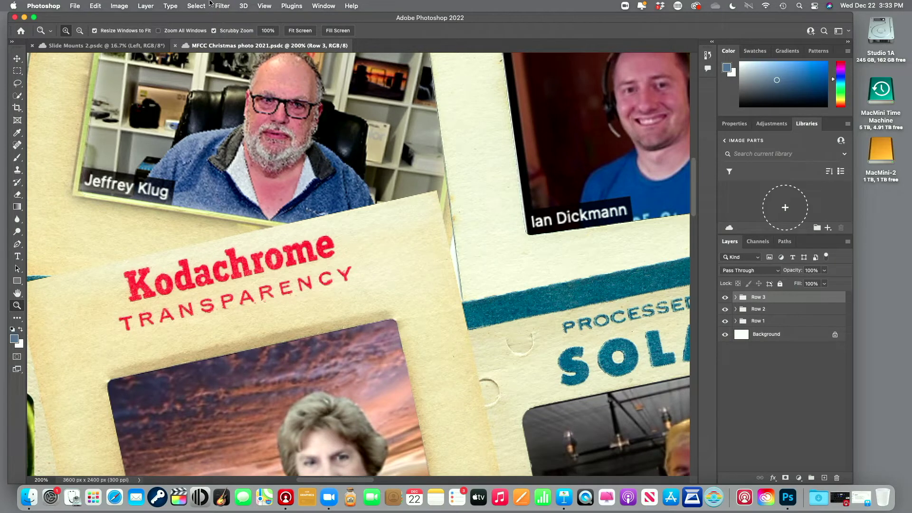
pyautogui.click(309, 33)
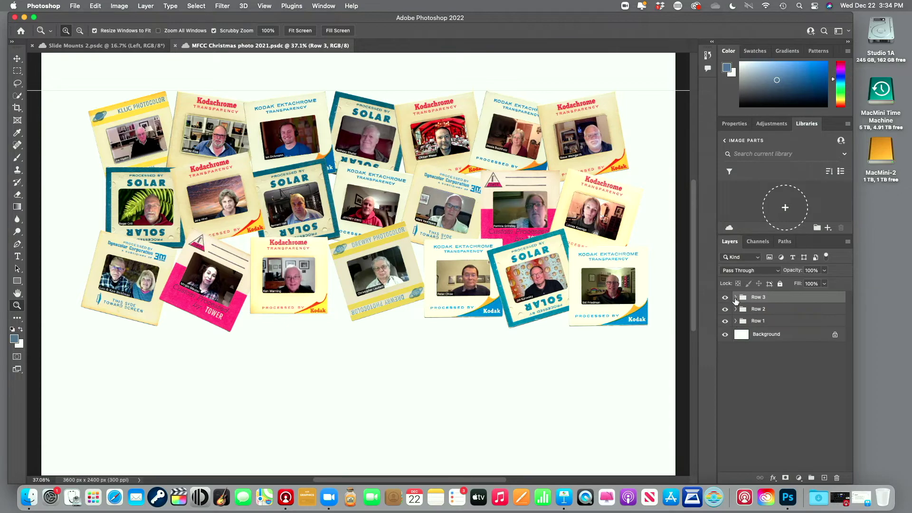
# - Expand the Row 3 group and its topmost member group, and inspect its build by toggling the Ektakrome mount and Layer 21 portrait off and on
pyautogui.click(735, 297)
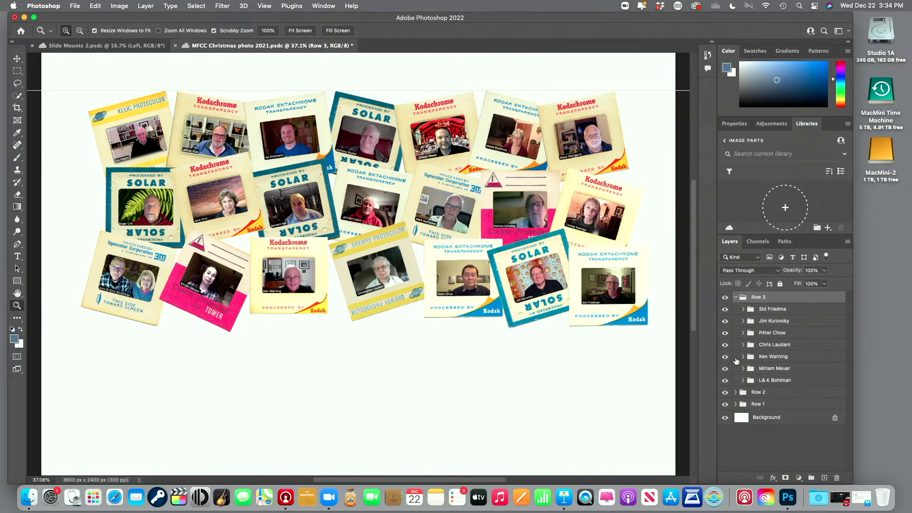
pyautogui.click(744, 309)
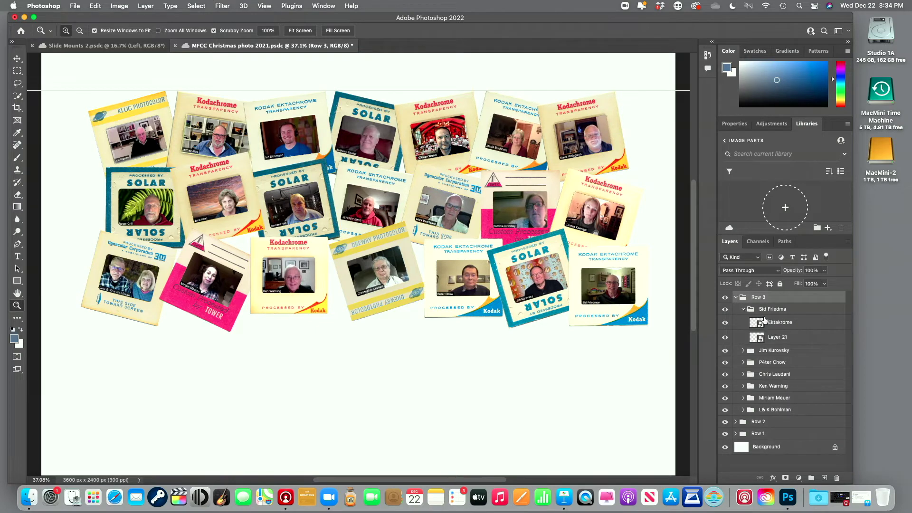
pyautogui.click(725, 323)
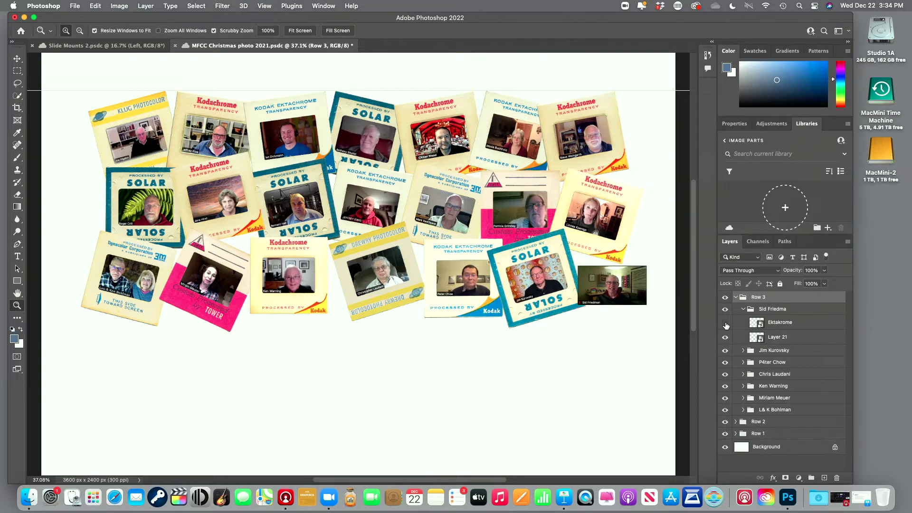
pyautogui.click(725, 323)
pyautogui.click(725, 323)
pyautogui.click(725, 323)
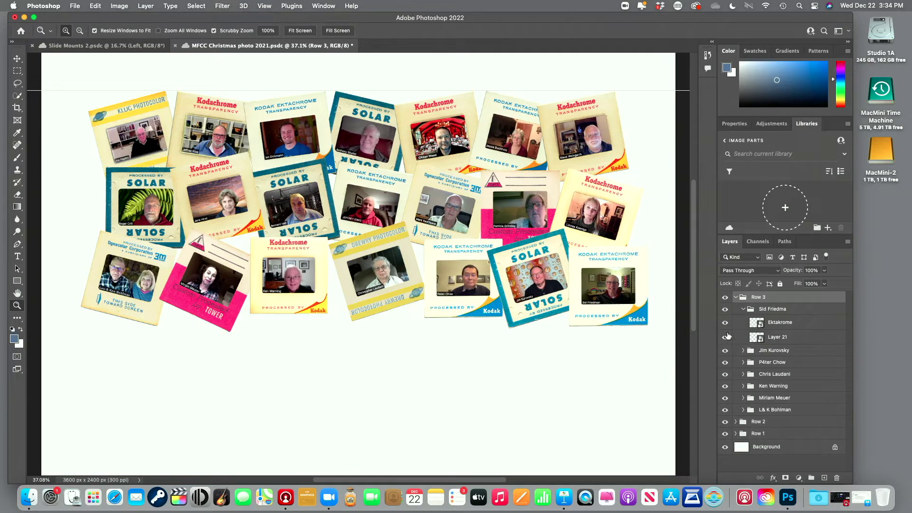
pyautogui.click(725, 337)
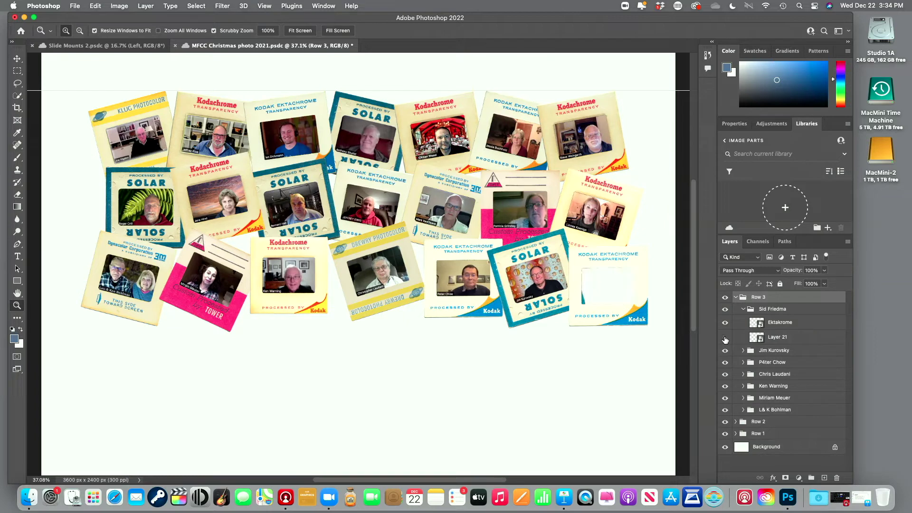
pyautogui.click(725, 337)
pyautogui.click(725, 337)
pyautogui.click(725, 338)
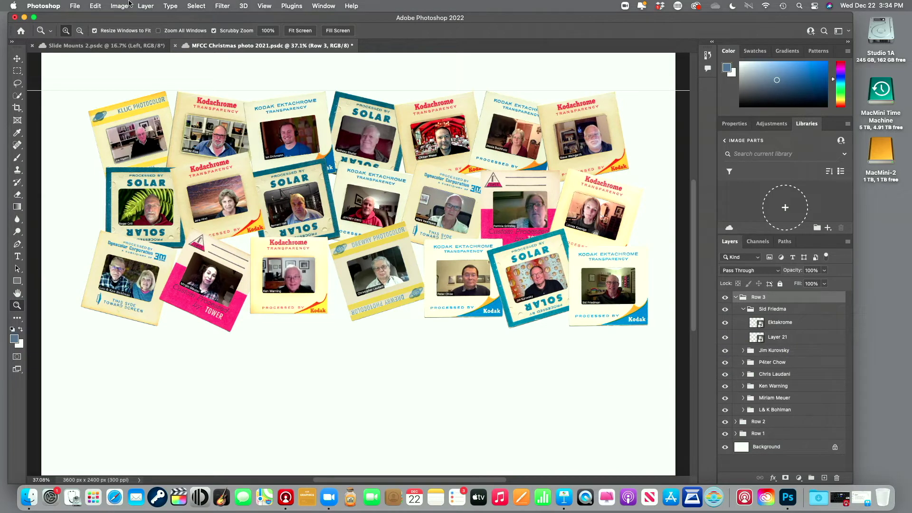
# - Start opening a file from the computer and browse Dropbox to the "MFCC Year end Photo" folder inside "MFCC"
pyautogui.click(74, 5)
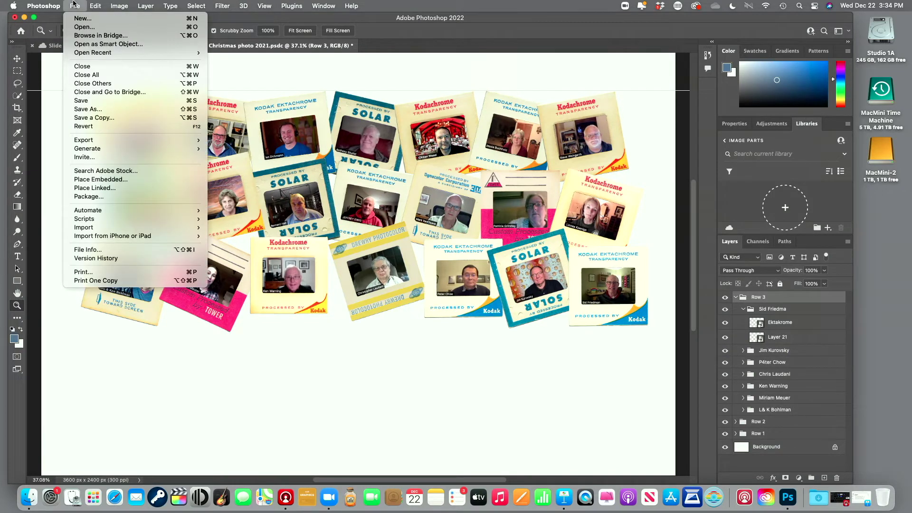
pyautogui.click(77, 27)
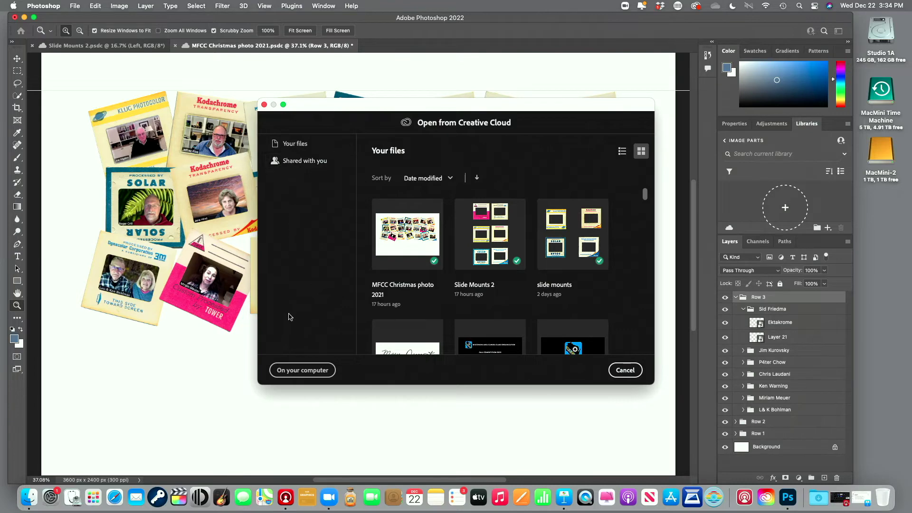
pyautogui.click(295, 370)
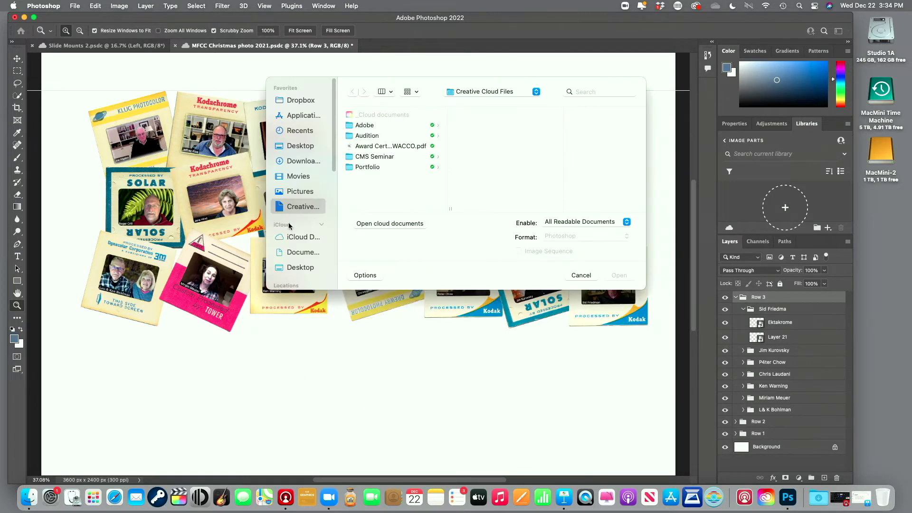
pyautogui.click(296, 101)
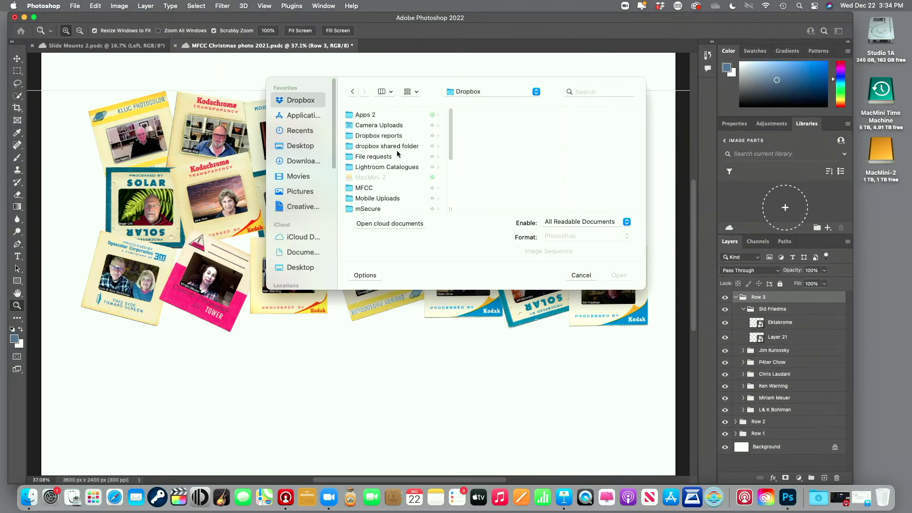
pyautogui.click(364, 188)
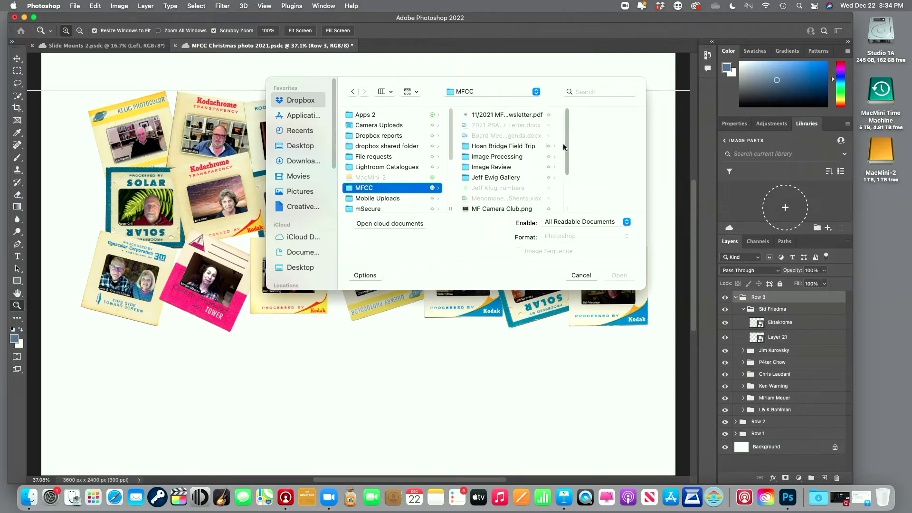
pyautogui.moveTo(567, 148); pyautogui.dragTo(568, 172)
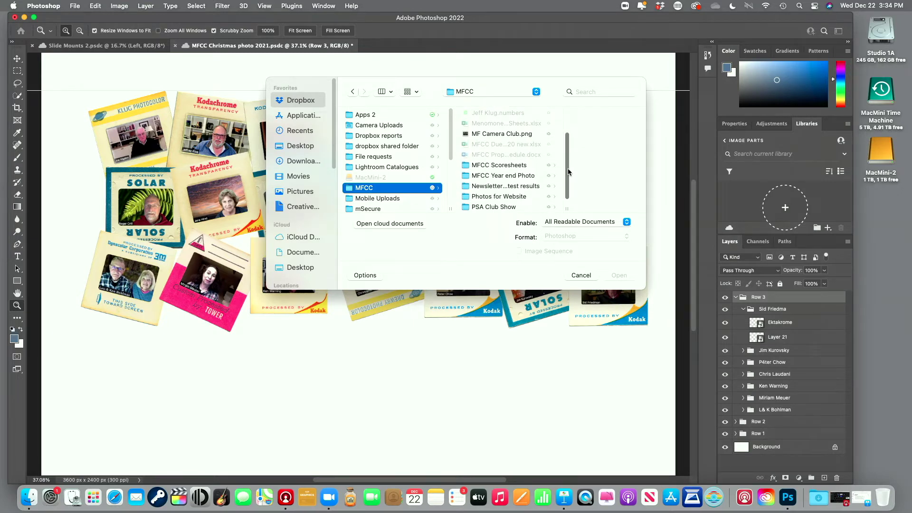
pyautogui.click(518, 175)
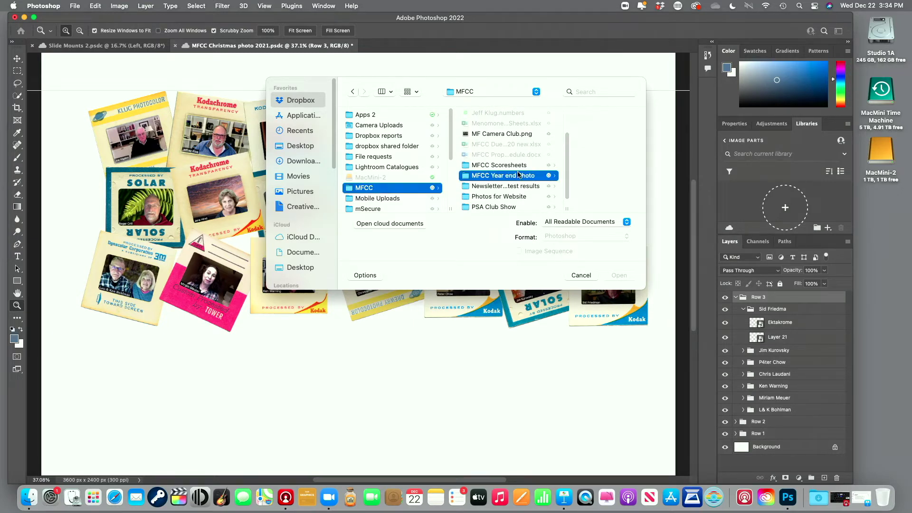
# - Set the Dropbox Smart Sync of the "MFCC Year end Photo" folder to Local
pyautogui.rightClick(486, 175)
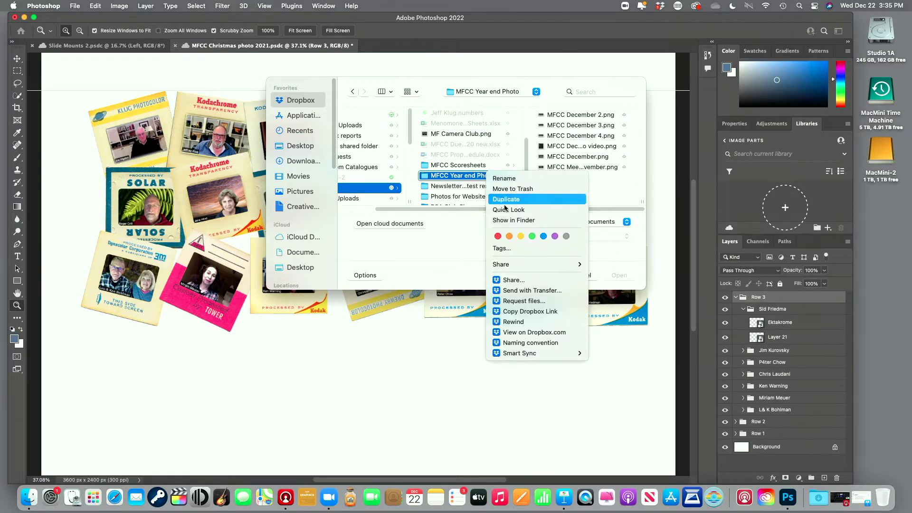
pyautogui.moveTo(534, 354)
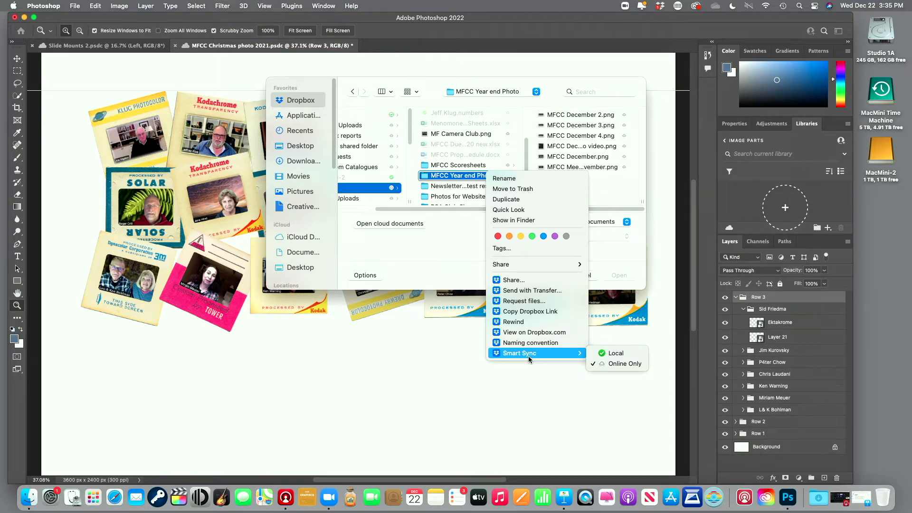
pyautogui.click(608, 354)
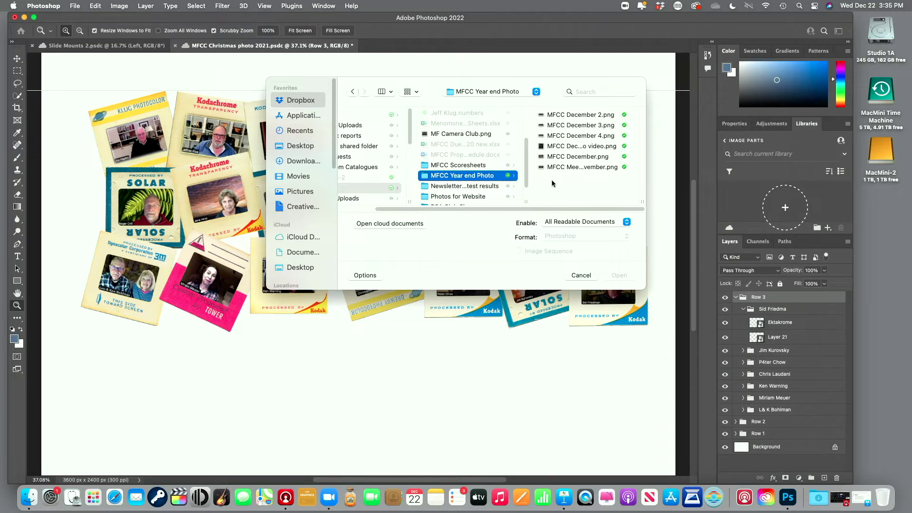
# - Preview the meeting screenshots in the folder one by one, and open "MFCC December 4.png"
pyautogui.click(595, 168)
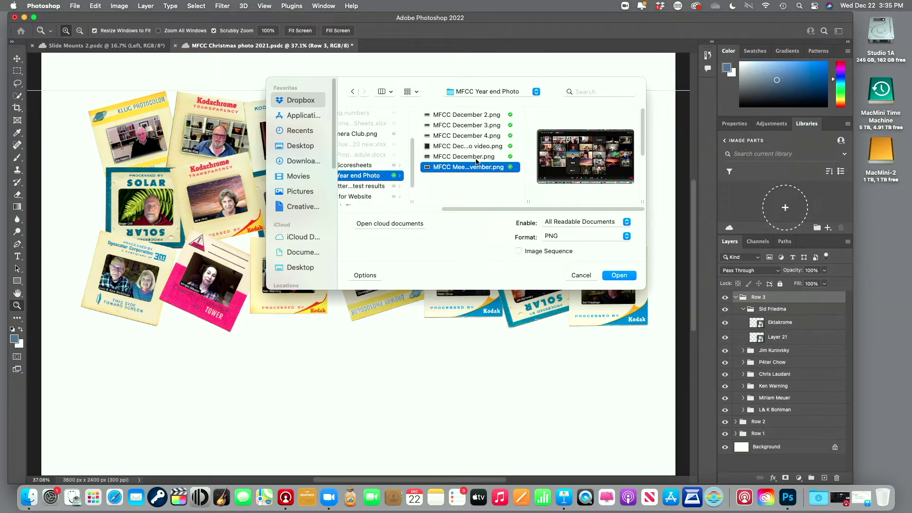
pyautogui.click(476, 157)
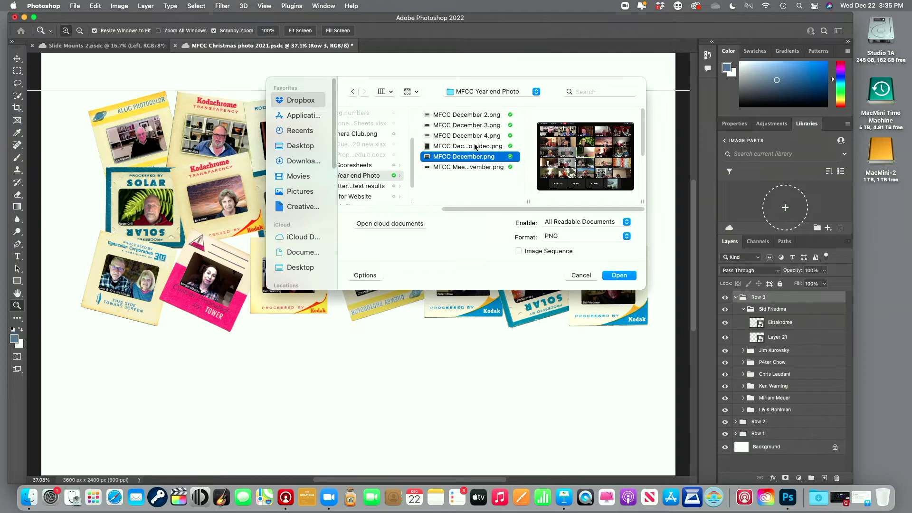
pyautogui.click(475, 147)
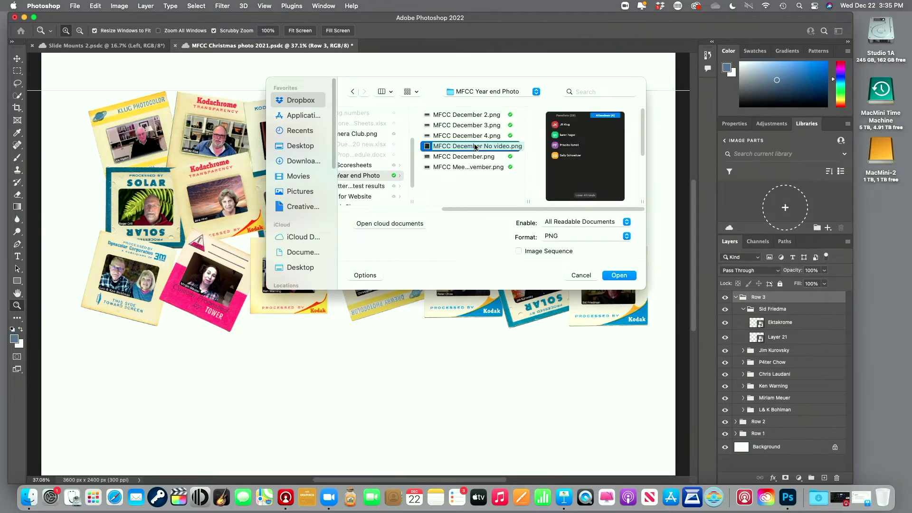
pyautogui.click(473, 137)
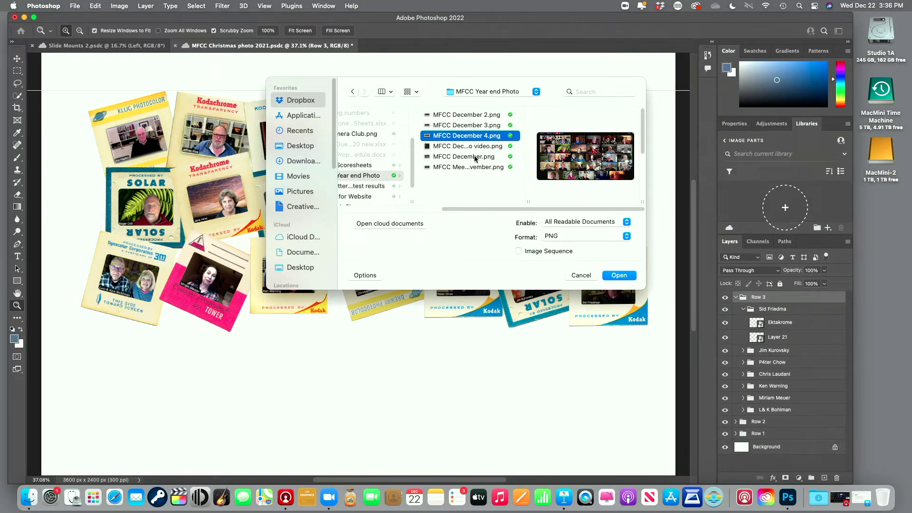
pyautogui.click(476, 126)
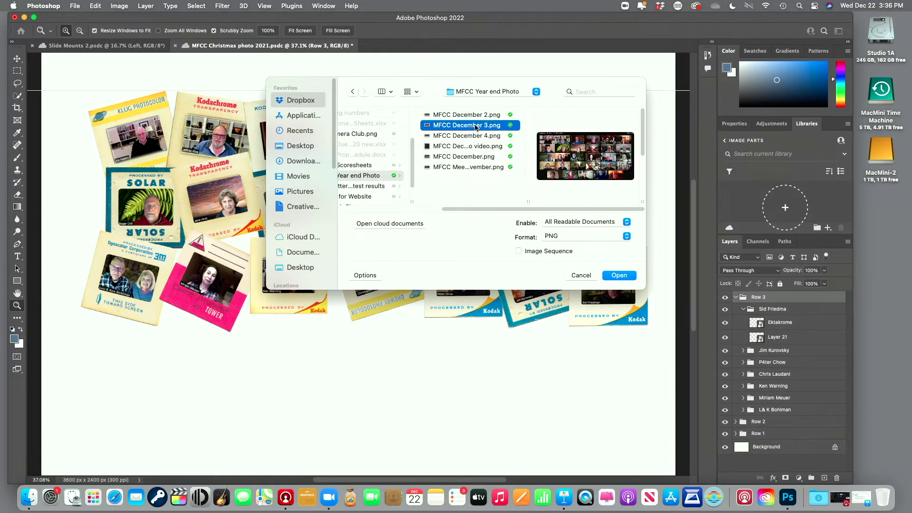
pyautogui.click(473, 116)
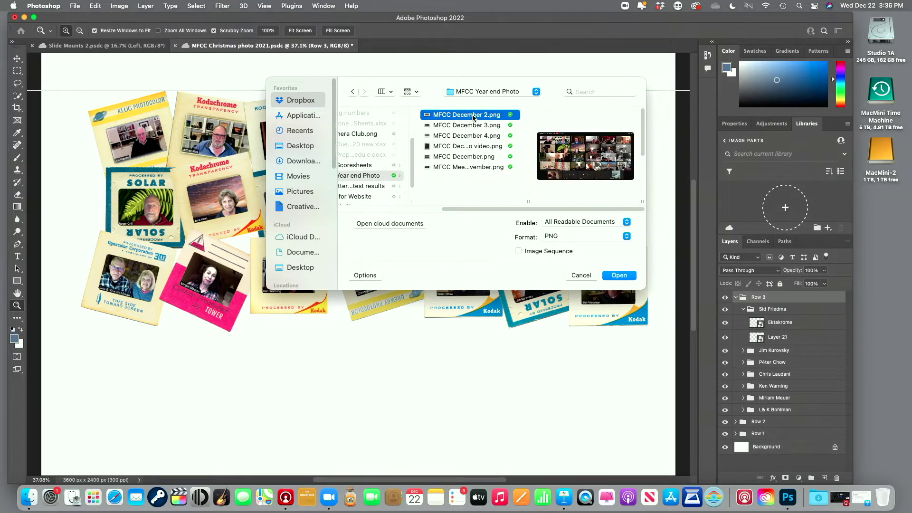
pyautogui.click(473, 126)
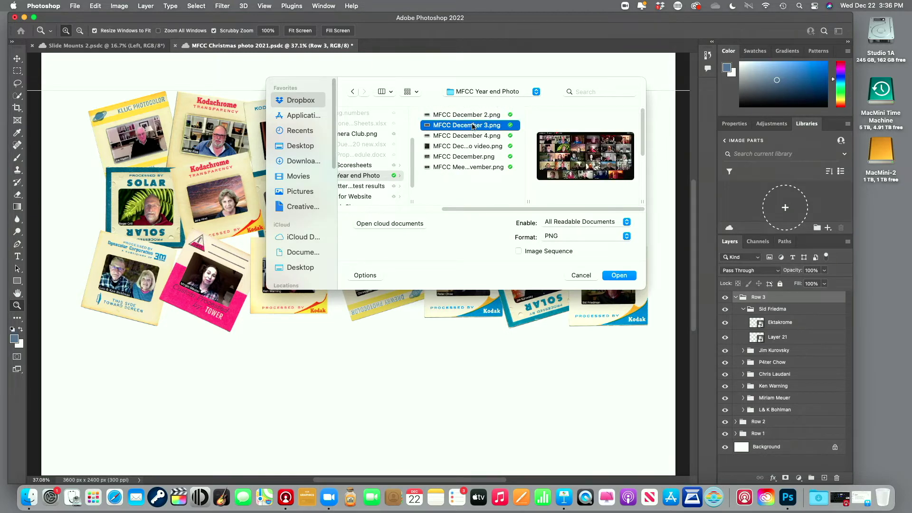
pyautogui.click(470, 137)
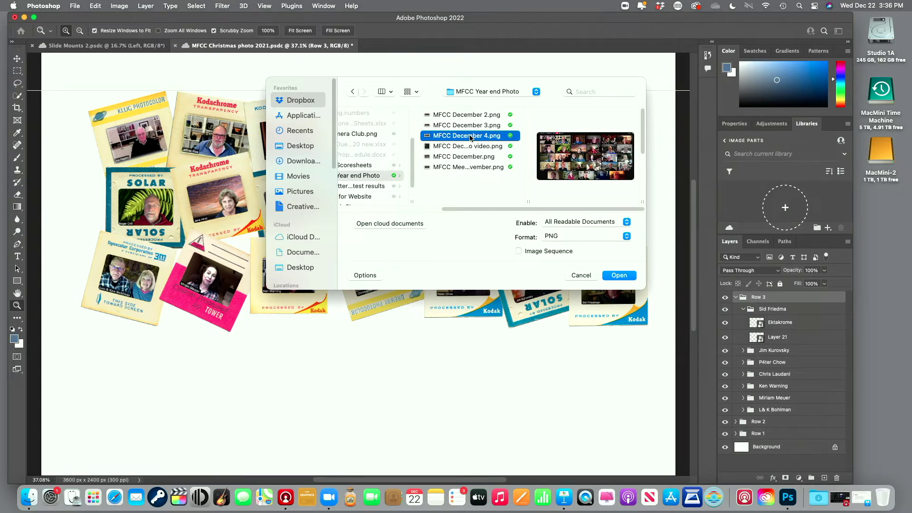
pyautogui.doubleClick(471, 137)
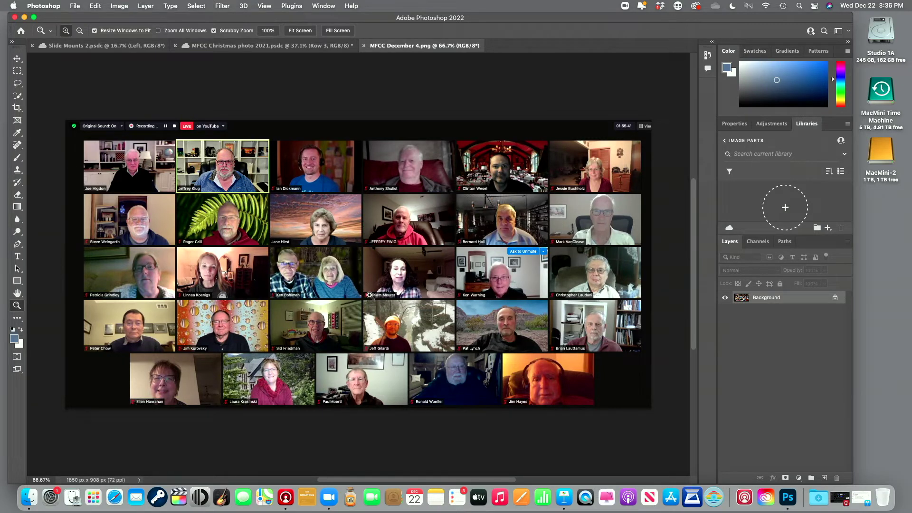
# - Select the full video tile of the man in the orange hat with the Rectangular Marquee at 200% zoom, and copy it
pyautogui.click(19, 71)
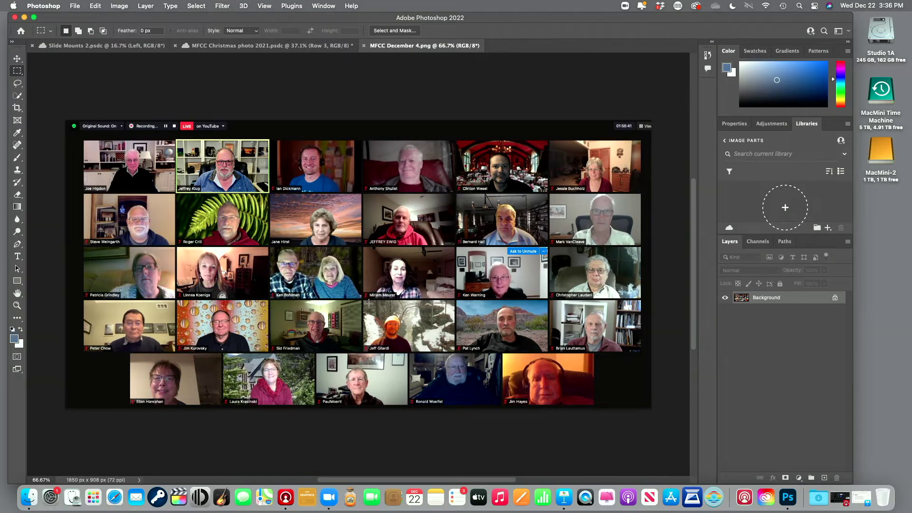
pyautogui.press('z')
pyautogui.click(402, 322)
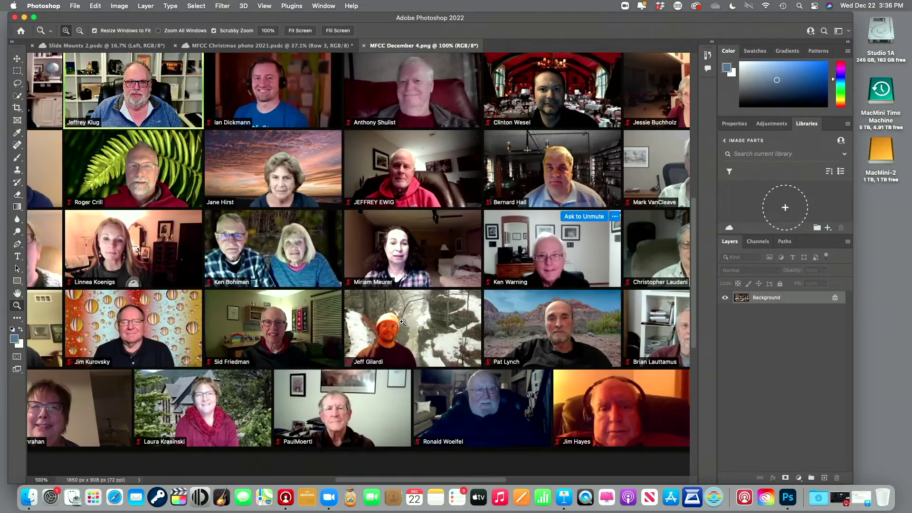
pyautogui.click(401, 322)
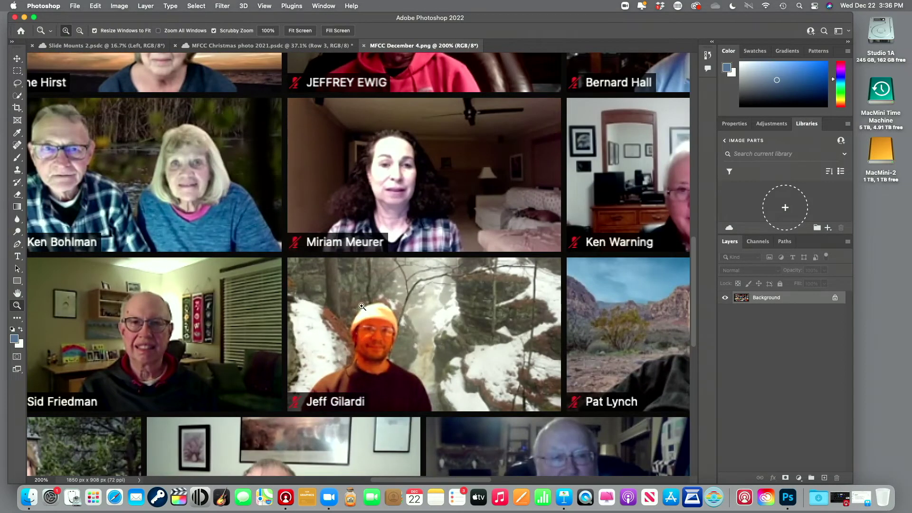
pyautogui.click(17, 71)
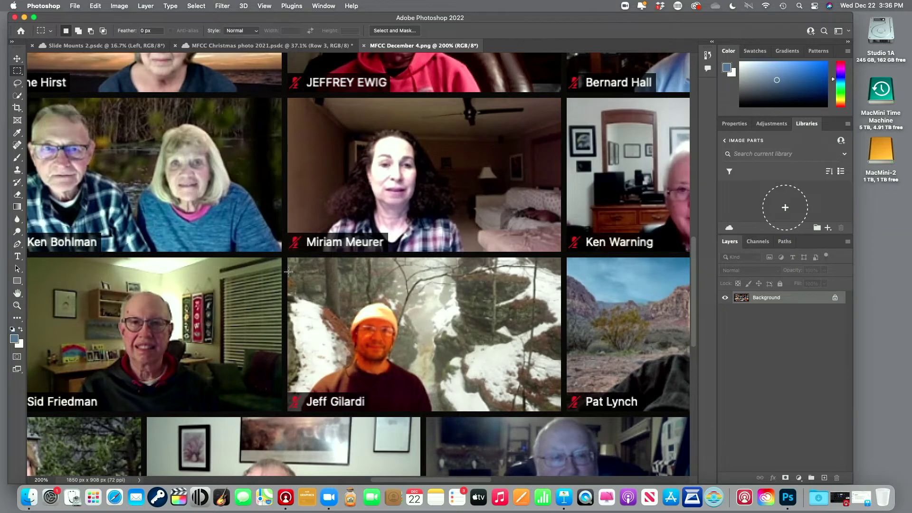
pyautogui.moveTo(287, 256); pyautogui.dragTo(560, 411)
# - Paste the copied video tile into the MFCC Christmas photo as a new layer in Row 3, and toggle its visibility to locate it
pyautogui.click(267, 47)
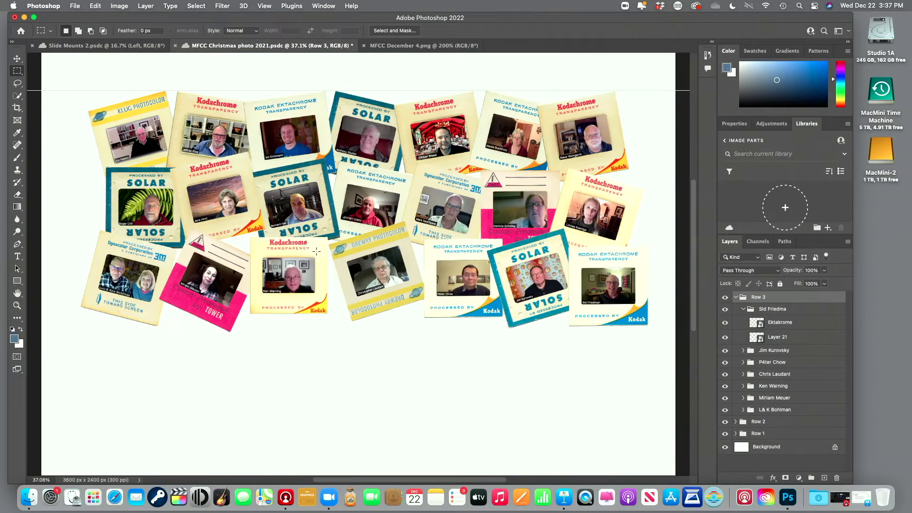
pyautogui.press('super+v')
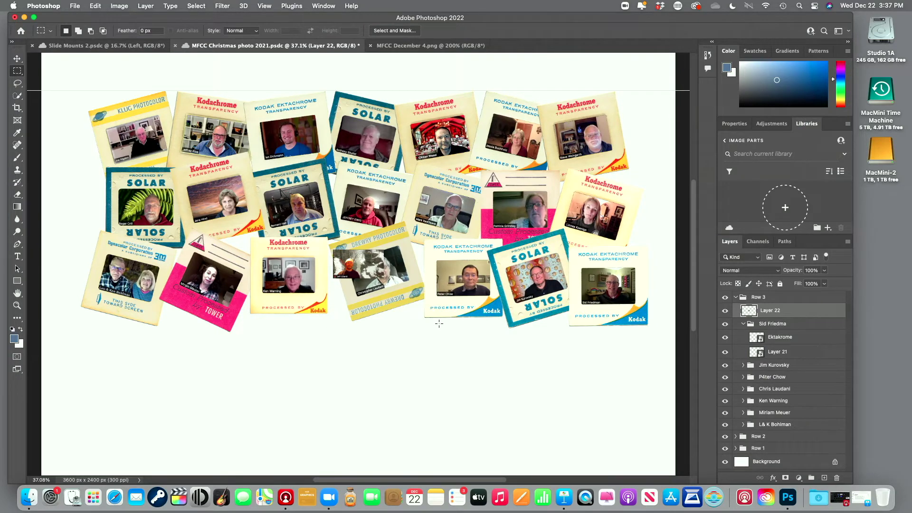
pyautogui.click(725, 311)
pyautogui.click(725, 311)
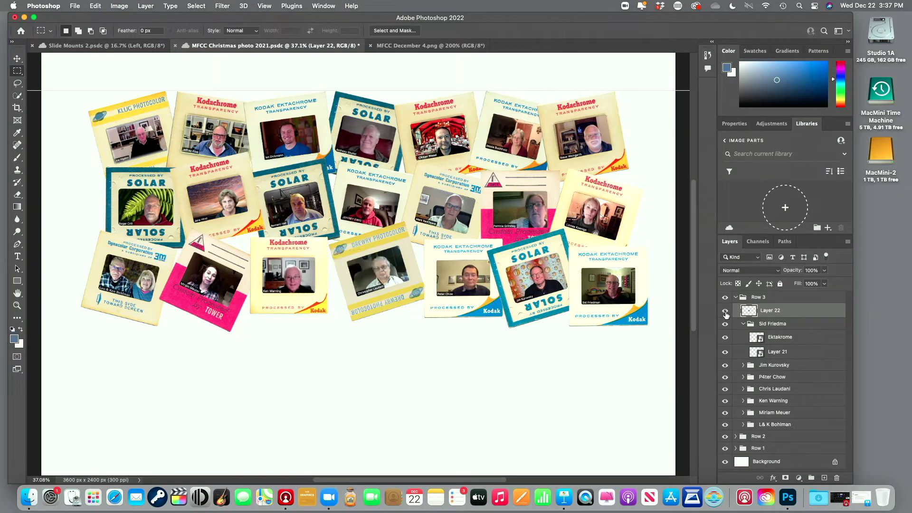